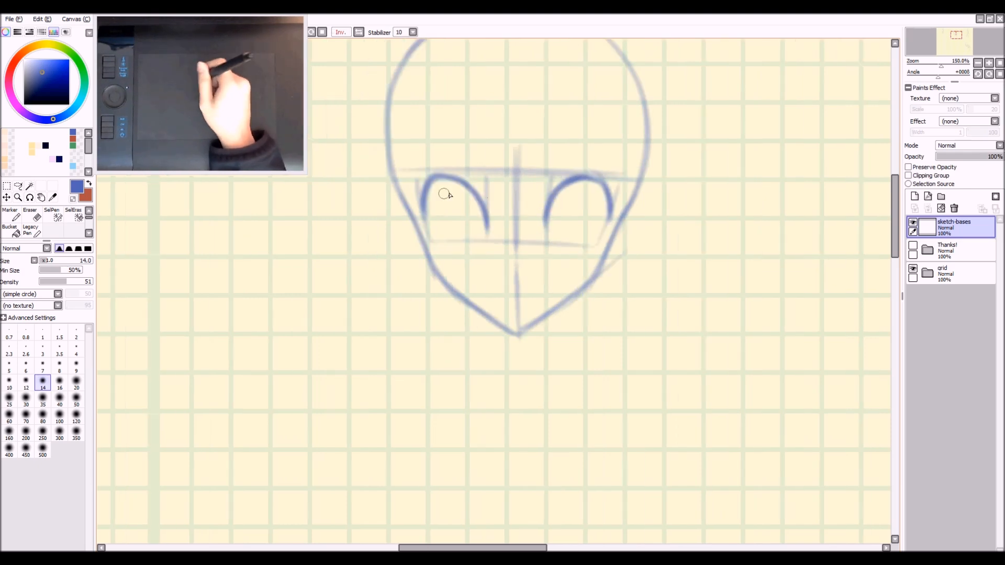
Step: Continue sketching the eye outlines on the front-facing head within the facial guidelines
{"action": "left_click_drag", "start_coordinate": [369, 179], "coordinate": [392, 189]}
{"action": "left_click_drag", "start_coordinate": [408, 241], "coordinate": [439, 242]}
{"action": "left_click_drag", "start_coordinate": [554, 185], "coordinate": [576, 179]}
{"action": "left_click_drag", "start_coordinate": [517, 235], "coordinate": [545, 236]}
{"action": "left_click_drag", "start_coordinate": [531, 191], "coordinate": [534, 229]}
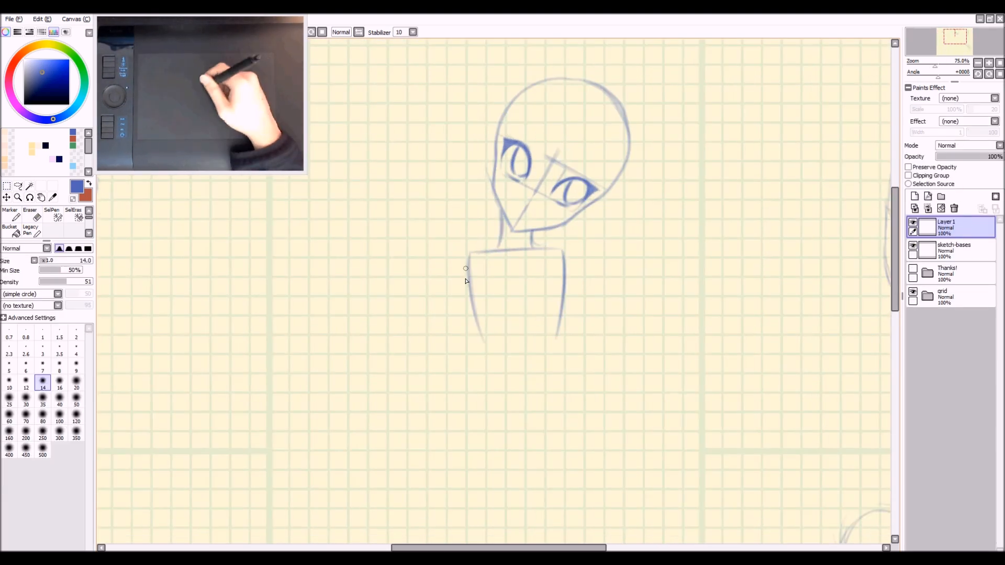
Step: Sketch the tilted-head figure's torso centerline, waist and hips, and clean up the waist lines with the eraser
{"action": "scroll", "coordinate": [478, 314], "scroll_direction": "down", "scroll_amount": 2}
{"action": "left_click_drag", "start_coordinate": [474, 267], "coordinate": [438, 406]}
{"action": "left_click_drag", "start_coordinate": [431, 361], "coordinate": [531, 382]}
{"action": "key", "text": "e"}
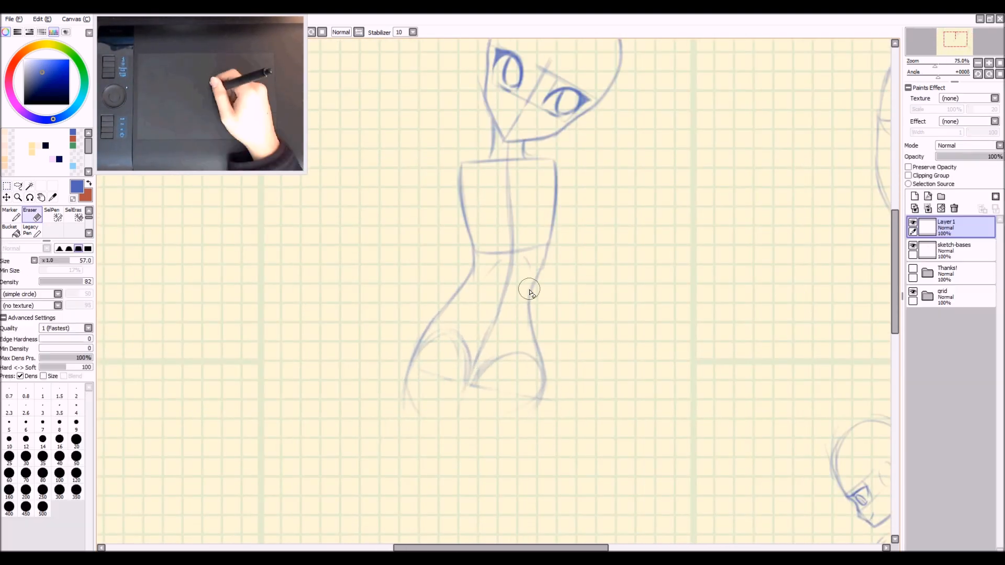
{"action": "left_click_drag", "start_coordinate": [531, 291], "coordinate": [528, 335]}
Step: Sketch the figure's shoulders and the arm stretched out to the side, with its forearm and spread hand
{"action": "key", "text": "n"}
{"action": "left_click_drag", "start_coordinate": [457, 168], "coordinate": [451, 220]}
{"action": "left_click_drag", "start_coordinate": [526, 155], "coordinate": [558, 196]}
{"action": "mouse_move", "coordinate": [434, 267]}
{"action": "left_mouse_down"}
{"action": "mouse_move", "coordinate": [392, 327]}
{"action": "mouse_move", "coordinate": [384, 317]}
{"action": "mouse_move", "coordinate": [345, 356]}
{"action": "mouse_move", "coordinate": [352, 364]}
{"action": "left_mouse_up"}
{"action": "key", "text": "ctrl+z"}
{"action": "key", "text": "l"}
{"action": "mouse_move", "coordinate": [403, 308]}
{"action": "left_mouse_down"}
{"action": "mouse_move", "coordinate": [410, 341]}
{"action": "mouse_move", "coordinate": [367, 348]}
{"action": "mouse_move", "coordinate": [434, 272]}
{"action": "left_mouse_up"}
{"action": "key", "text": "n"}
{"action": "left_click_drag", "start_coordinate": [381, 327], "coordinate": [447, 287]}
{"action": "scroll", "coordinate": [373, 336], "scroll_direction": "up", "scroll_amount": 2}
{"action": "left_click_drag", "start_coordinate": [390, 353], "coordinate": [422, 416]}
Step: Sketch the figure's other arm bent across the waist with its hand resting between the thighs
{"action": "scroll", "coordinate": [419, 408], "scroll_direction": "down", "scroll_amount": 2}
{"action": "left_click_drag", "start_coordinate": [487, 256], "coordinate": [487, 338]}
{"action": "left_click", "coordinate": [460, 340], "text": "ctrl+shift"}
{"action": "mouse_move", "coordinate": [484, 340]}
{"action": "left_mouse_down"}
{"action": "mouse_move", "coordinate": [437, 371]}
{"action": "mouse_move", "coordinate": [525, 267]}
{"action": "mouse_move", "coordinate": [528, 319]}
{"action": "left_mouse_up"}
{"action": "left_click", "coordinate": [912, 245]}
{"action": "left_click", "coordinate": [422, 392], "text": "ctrl+shift"}
{"action": "scroll", "coordinate": [448, 285], "scroll_direction": "up", "scroll_amount": 2}
{"action": "mouse_move", "coordinate": [492, 319]}
{"action": "left_mouse_down"}
{"action": "mouse_move", "coordinate": [523, 327]}
{"action": "mouse_move", "coordinate": [463, 247]}
{"action": "left_mouse_up"}
{"action": "left_click_drag", "start_coordinate": [460, 235], "coordinate": [453, 314]}
{"action": "mouse_move", "coordinate": [502, 222]}
{"action": "left_mouse_down"}
{"action": "mouse_move", "coordinate": [456, 327]}
{"action": "mouse_move", "coordinate": [489, 367]}
{"action": "left_mouse_up"}
{"action": "left_click_drag", "start_coordinate": [484, 297], "coordinate": [518, 350]}
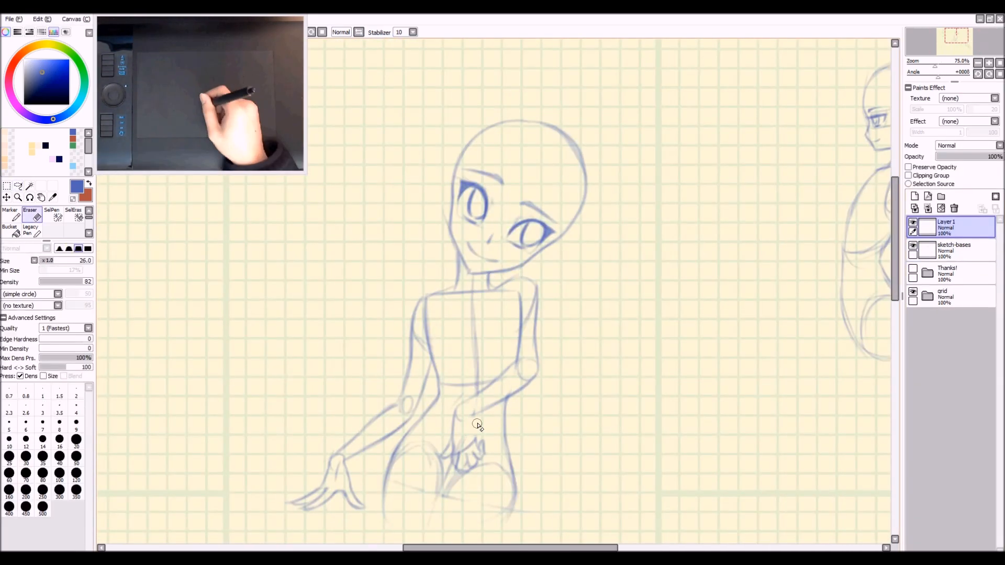
Step: Switch to the red secondary color and sketch a cap on the figure's head
{"action": "key", "text": "x"}
{"action": "left_click_drag", "start_coordinate": [484, 175], "coordinate": [588, 246]}
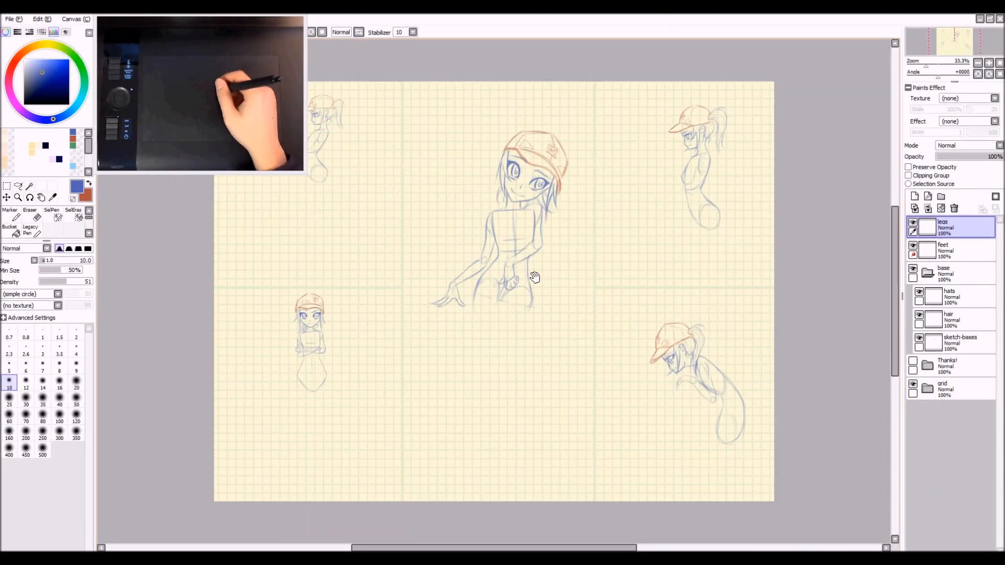
Step: Sketch a knee circle below the upper-left side-view figure and connect it to the hip joint with a thigh guideline
{"action": "left_click_drag", "start_coordinate": [535, 277], "coordinate": [566, 290]}
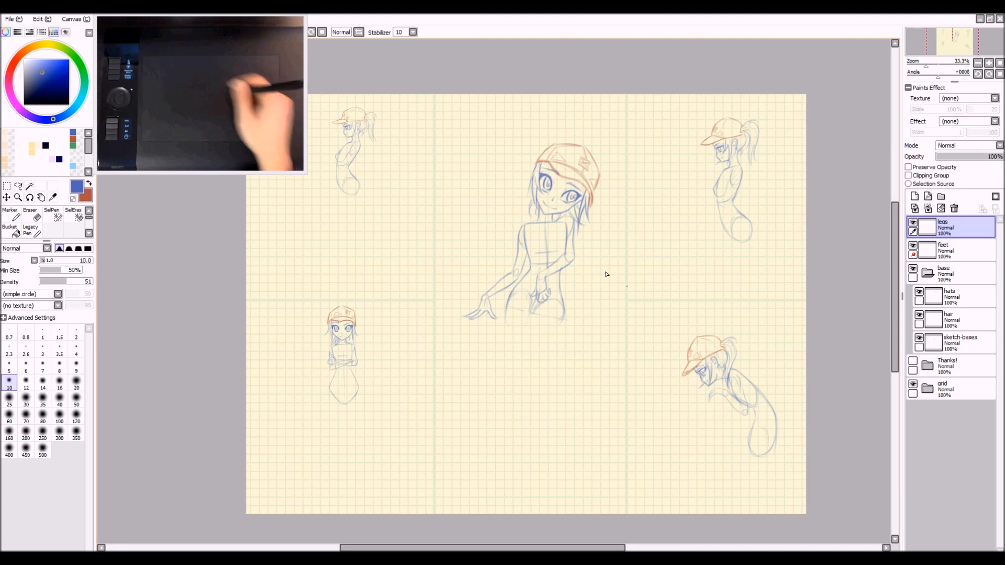
{"action": "scroll", "coordinate": [340, 153], "scroll_direction": "up", "scroll_amount": 3}
{"action": "left_click_drag", "start_coordinate": [394, 264], "coordinate": [467, 277]}
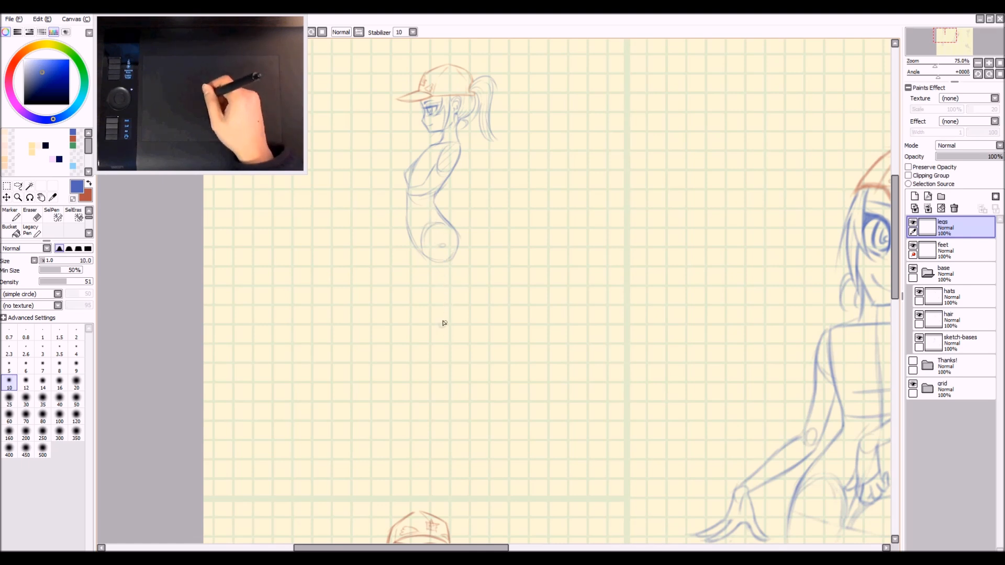
{"action": "mouse_move", "coordinate": [444, 320]}
{"action": "left_mouse_down"}
{"action": "mouse_move", "coordinate": [448, 335]}
{"action": "mouse_move", "coordinate": [468, 263]}
{"action": "left_mouse_up"}
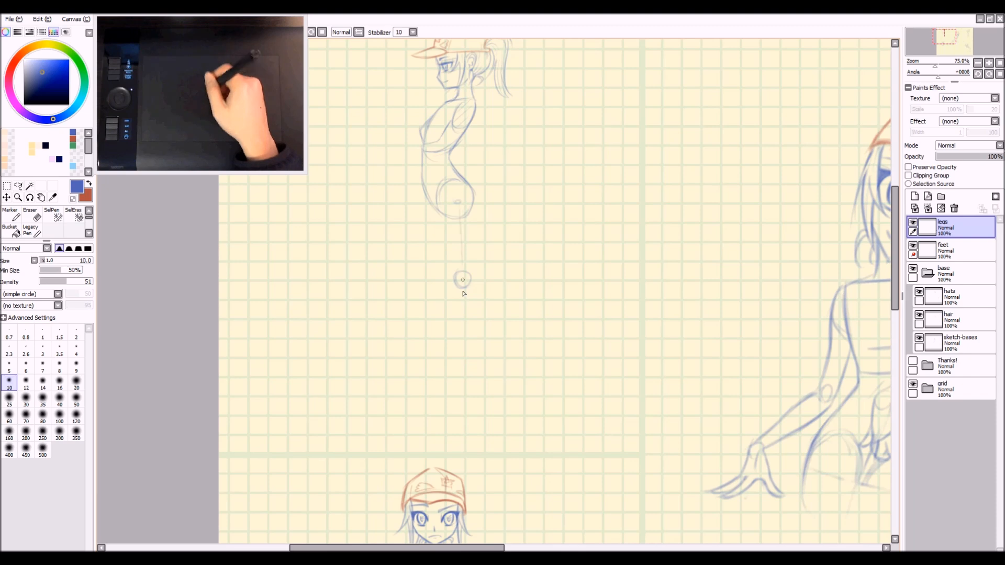
{"action": "left_click_drag", "start_coordinate": [458, 203], "coordinate": [468, 262]}
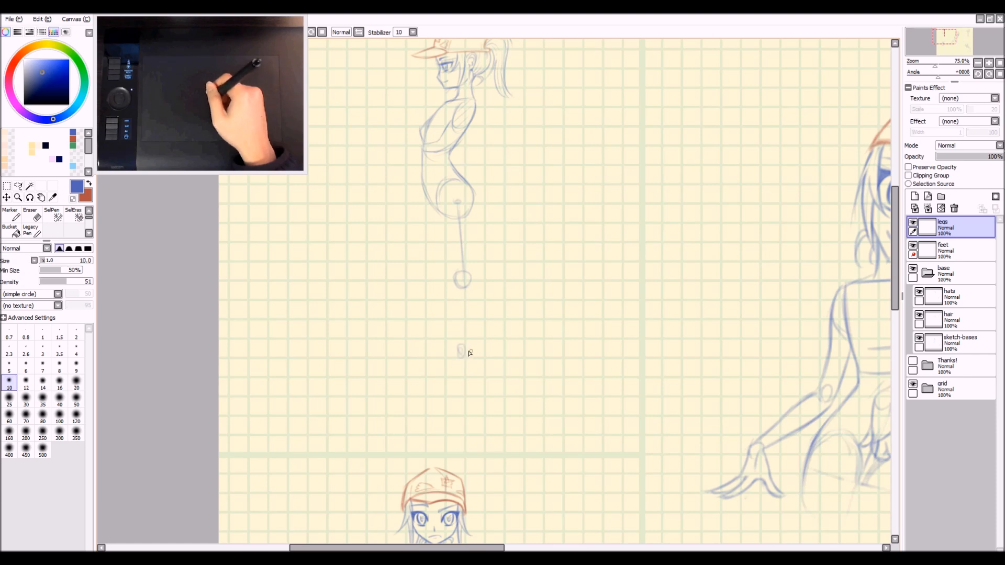
Step: Sketch the side-view figure's ankle circle and a shin guideline running down to it from the knee
{"action": "left_click_drag", "start_coordinate": [456, 357], "coordinate": [466, 347]}
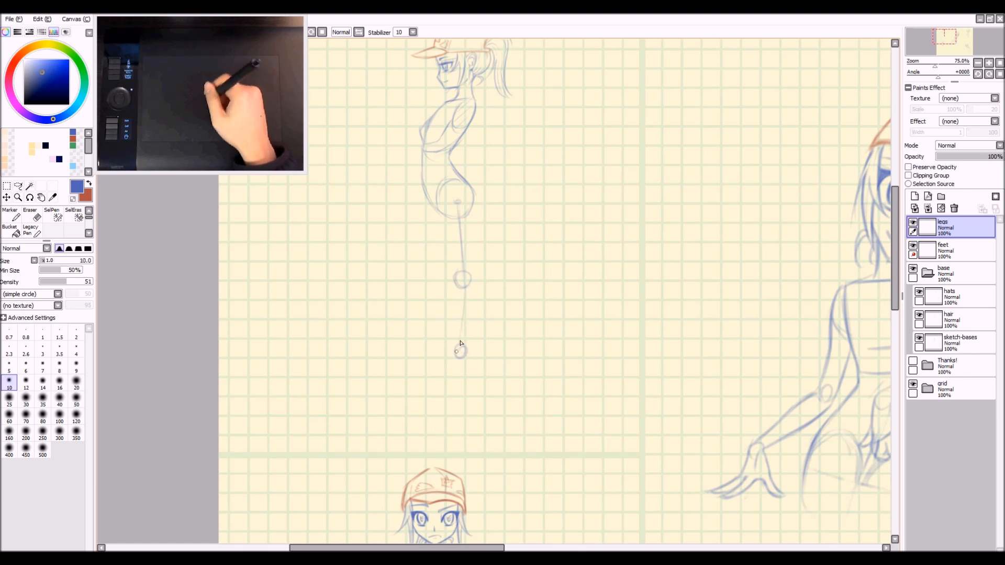
{"action": "left_click_drag", "start_coordinate": [464, 287], "coordinate": [459, 351]}
{"action": "key", "text": "ctrl+z"}
{"action": "key", "text": "ctrl+z"}
{"action": "left_click_drag", "start_coordinate": [464, 289], "coordinate": [460, 356]}
{"action": "key", "text": "ctrl+z"}
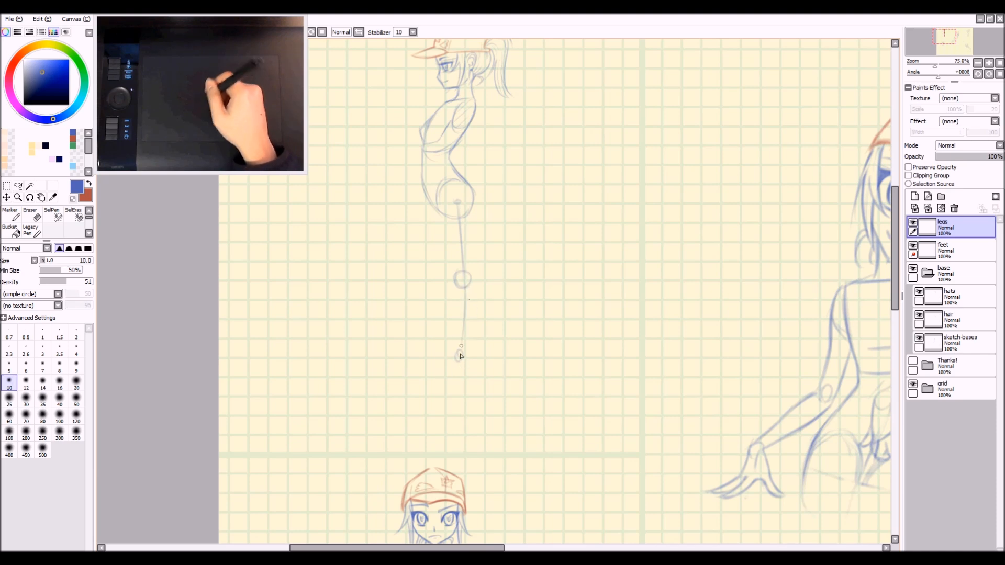
{"action": "left_click_drag", "start_coordinate": [465, 282], "coordinate": [464, 277]}
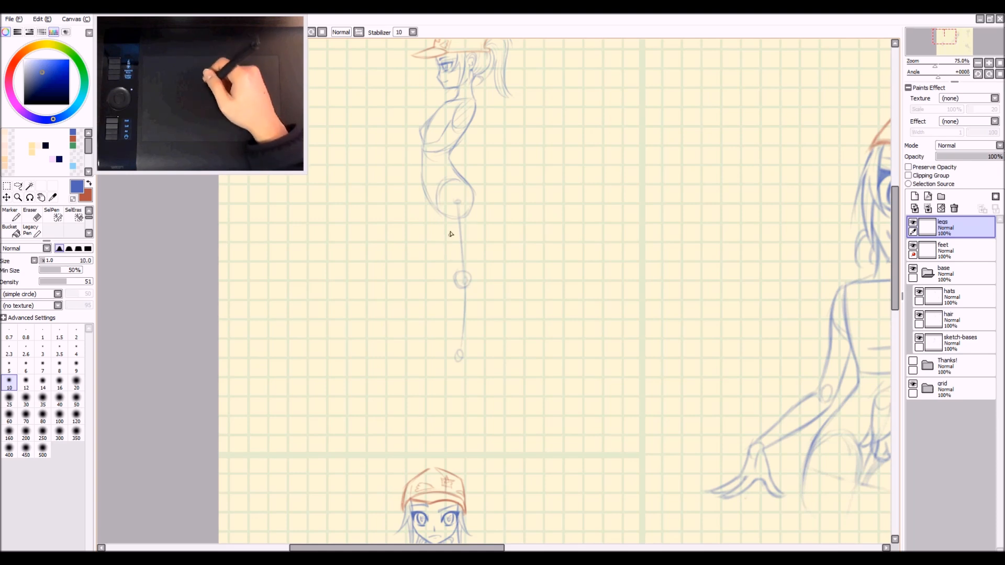
Step: Outline the front and back of the side-view figure's thigh from the hip down to the knee circle
{"action": "scroll", "coordinate": [468, 293], "scroll_direction": "up", "scroll_amount": 1}
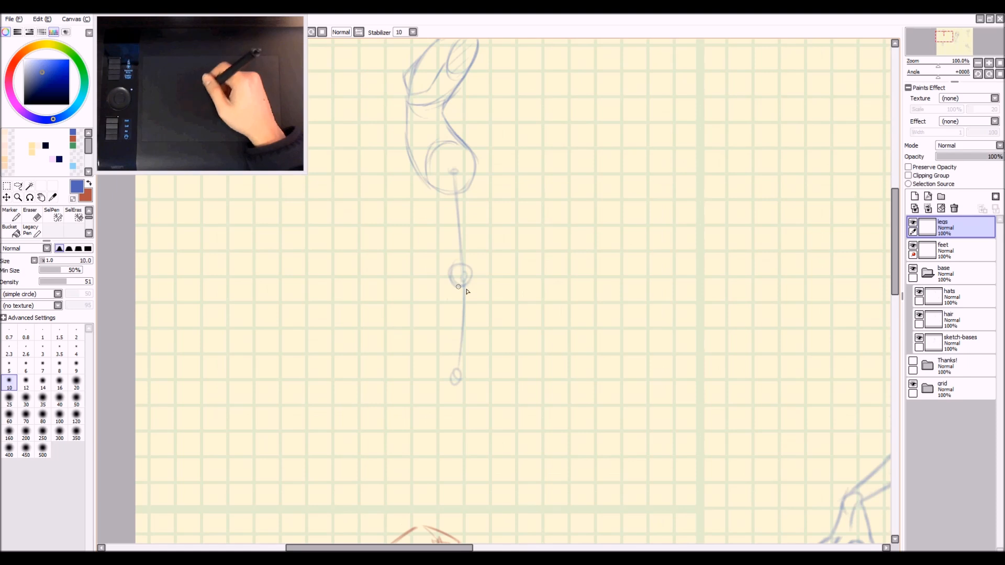
{"action": "left_click_drag", "start_coordinate": [490, 239], "coordinate": [486, 361]}
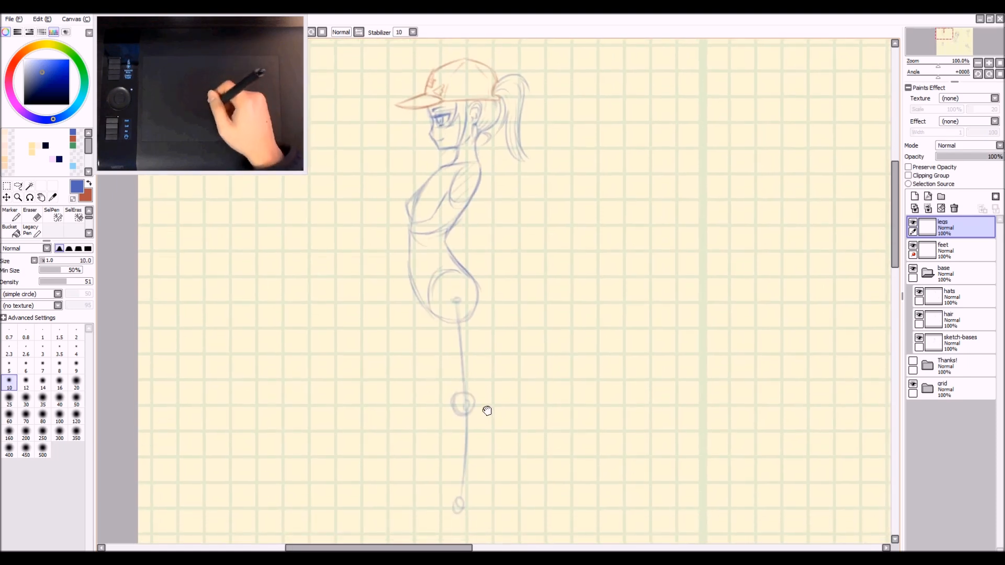
{"action": "left_click_drag", "start_coordinate": [435, 278], "coordinate": [451, 334]}
{"action": "left_click_drag", "start_coordinate": [434, 278], "coordinate": [451, 346]}
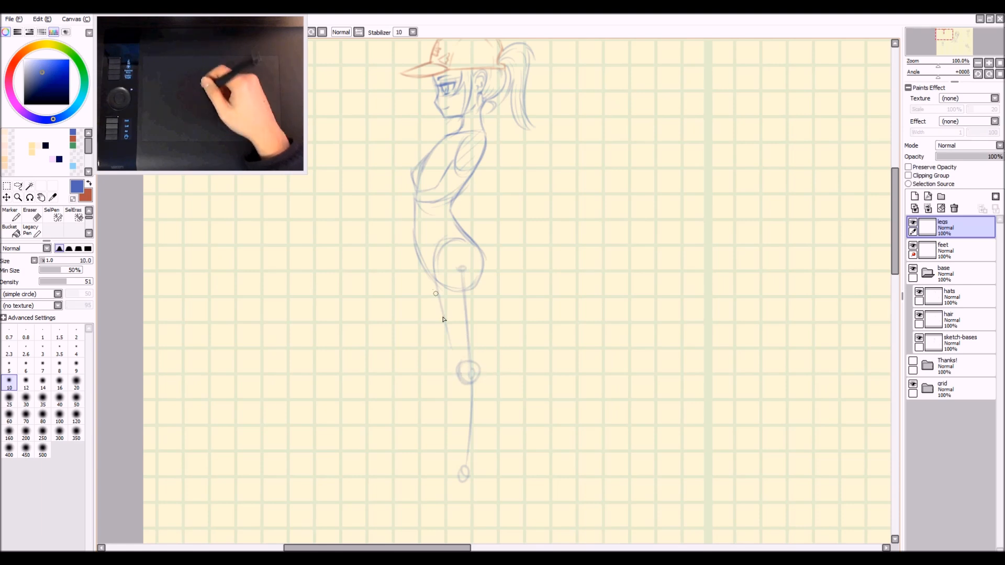
{"action": "left_click_drag", "start_coordinate": [482, 272], "coordinate": [480, 327]}
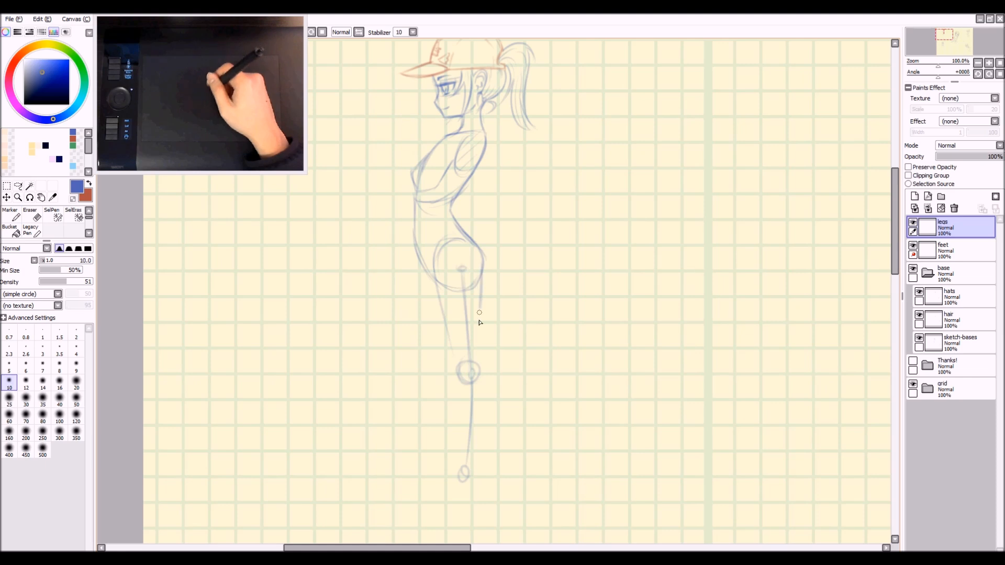
{"action": "mouse_move", "coordinate": [481, 274]}
{"action": "left_mouse_down"}
{"action": "mouse_move", "coordinate": [475, 354]}
{"action": "mouse_move", "coordinate": [479, 266]}
{"action": "mouse_move", "coordinate": [476, 349]}
{"action": "left_mouse_up"}
{"action": "left_click_drag", "start_coordinate": [480, 297], "coordinate": [477, 361]}
{"action": "left_click_drag", "start_coordinate": [435, 274], "coordinate": [453, 362]}
{"action": "left_click_drag", "start_coordinate": [433, 274], "coordinate": [454, 358]}
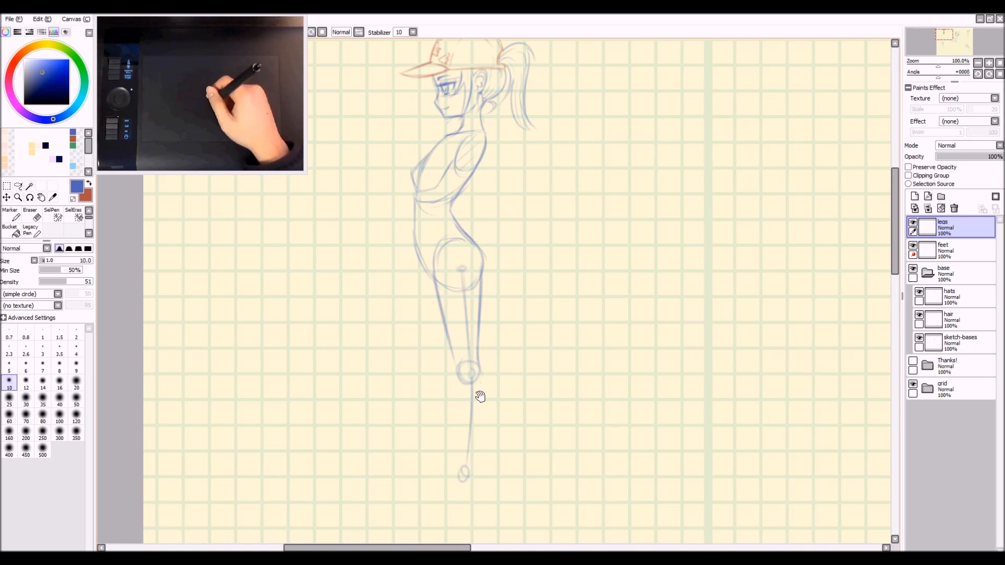
Step: Outline the side-view figure's lower leg with a straight shin and a curved calf tapering to the ankle
{"action": "scroll", "coordinate": [477, 399], "scroll_direction": "down", "scroll_amount": 3}
{"action": "left_click_drag", "start_coordinate": [453, 267], "coordinate": [458, 334]}
{"action": "left_click_drag", "start_coordinate": [456, 287], "coordinate": [456, 380]}
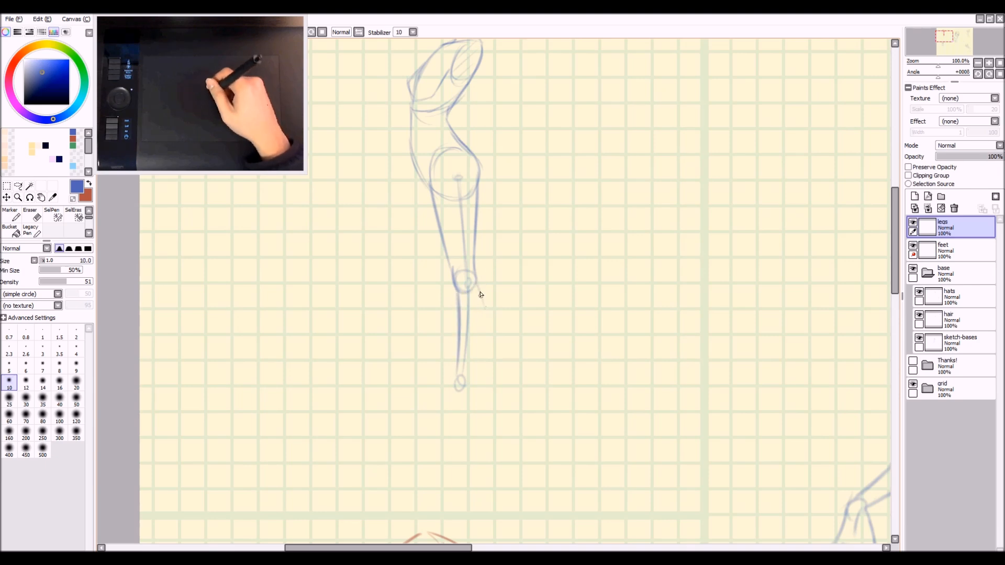
{"action": "mouse_move", "coordinate": [477, 292]}
{"action": "left_mouse_down"}
{"action": "mouse_move", "coordinate": [482, 325]}
{"action": "mouse_move", "coordinate": [467, 377]}
{"action": "left_mouse_up"}
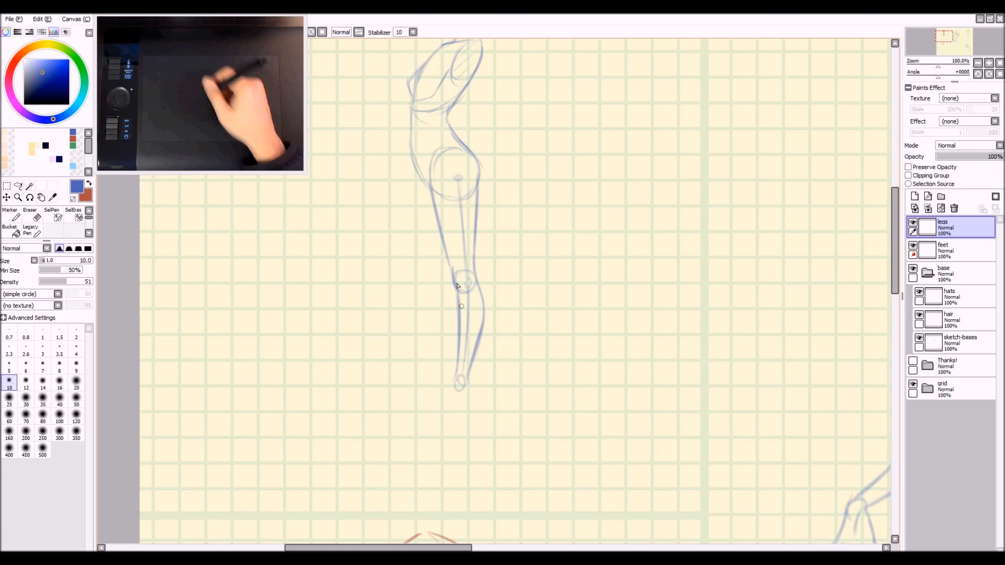
Step: Sketch the side-view figure's far shin and ankle circle slightly in front of the near leg
{"action": "mouse_move", "coordinate": [426, 203]}
{"action": "left_mouse_down"}
{"action": "mouse_move", "coordinate": [429, 242]}
{"action": "mouse_move", "coordinate": [422, 187]}
{"action": "mouse_move", "coordinate": [434, 265]}
{"action": "left_mouse_up"}
{"action": "key", "text": "ctrl+z"}
{"action": "mouse_move", "coordinate": [424, 193]}
{"action": "left_mouse_down"}
{"action": "mouse_move", "coordinate": [441, 281]}
{"action": "mouse_move", "coordinate": [438, 269]}
{"action": "mouse_move", "coordinate": [438, 349]}
{"action": "left_mouse_up"}
{"action": "key", "text": "ctrl+z"}
{"action": "mouse_move", "coordinate": [441, 294]}
{"action": "left_mouse_down"}
{"action": "mouse_move", "coordinate": [436, 367]}
{"action": "mouse_move", "coordinate": [448, 381]}
{"action": "mouse_move", "coordinate": [439, 385]}
{"action": "mouse_move", "coordinate": [446, 373]}
{"action": "left_mouse_up"}
{"action": "key", "text": "ctrl+z"}
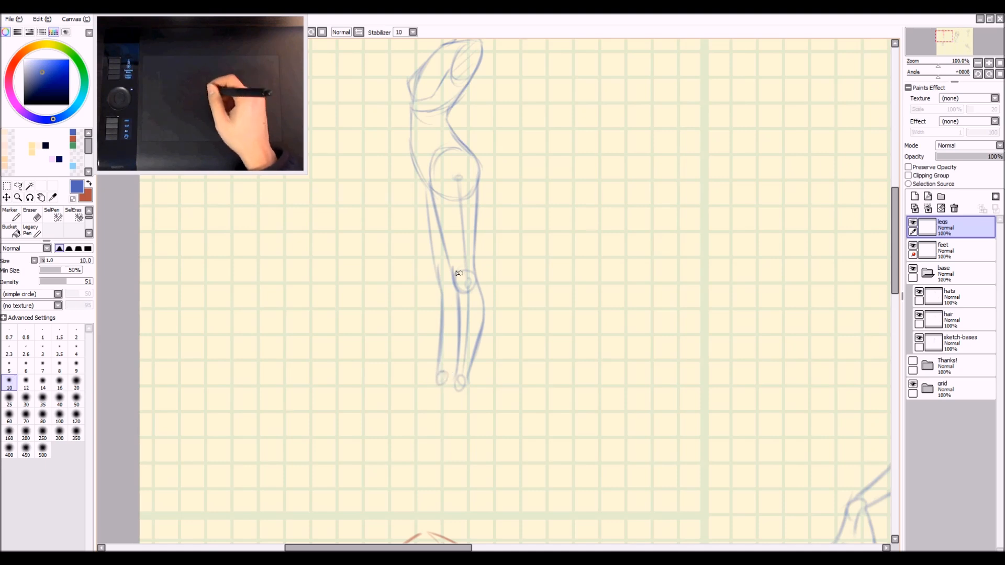
Step: Draw the front contour of the side-view figure's far thigh from the hip down to the far knee
{"action": "left_click_drag", "start_coordinate": [426, 187], "coordinate": [435, 267]}
{"action": "key", "text": "ctrl+z"}
{"action": "left_click_drag", "start_coordinate": [426, 184], "coordinate": [437, 284]}
{"action": "key", "text": "ctrl+z"}
{"action": "left_click_drag", "start_coordinate": [425, 192], "coordinate": [440, 276]}
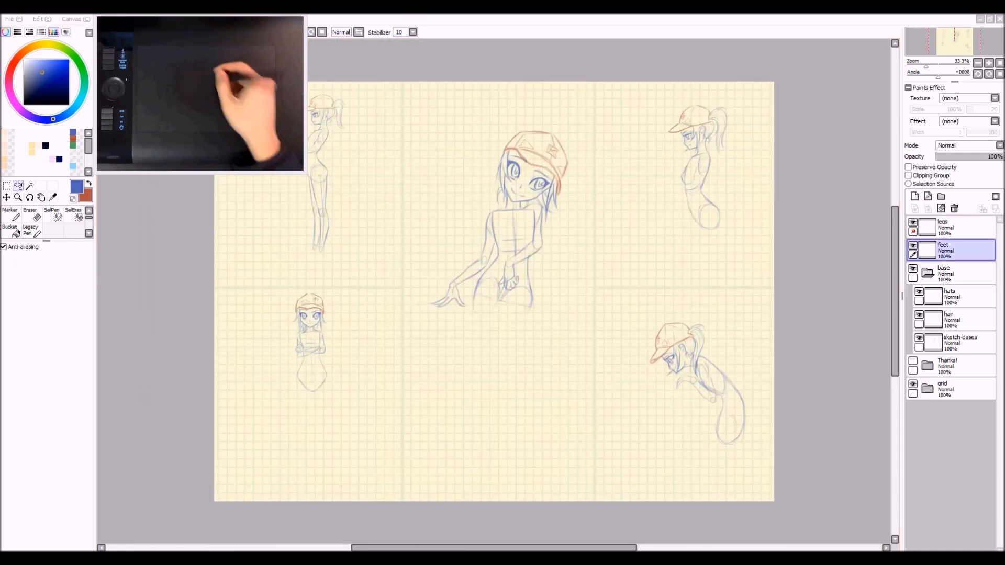
Step: Sketch both feet of the side-view figure on the feet layer, extending forward from the ankles
{"action": "scroll", "coordinate": [321, 157], "scroll_direction": "up", "scroll_amount": 3}
{"action": "left_click_drag", "start_coordinate": [528, 337], "coordinate": [529, 268]}
{"action": "scroll", "coordinate": [473, 345], "scroll_direction": "up", "scroll_amount": 1}
{"action": "left_click_drag", "start_coordinate": [461, 360], "coordinate": [481, 364]}
{"action": "left_click_drag", "start_coordinate": [458, 359], "coordinate": [444, 362]}
{"action": "left_click_drag", "start_coordinate": [529, 361], "coordinate": [530, 350]}
{"action": "left_click_drag", "start_coordinate": [528, 325], "coordinate": [441, 360]}
{"action": "mouse_move", "coordinate": [545, 348]}
{"action": "left_mouse_down"}
{"action": "mouse_move", "coordinate": [540, 368]}
{"action": "mouse_move", "coordinate": [469, 369]}
{"action": "left_mouse_up"}
{"action": "scroll", "coordinate": [468, 363], "scroll_direction": "up", "scroll_amount": 1}
{"action": "left_click_drag", "start_coordinate": [508, 305], "coordinate": [416, 350]}
{"action": "left_click_drag", "start_coordinate": [415, 352], "coordinate": [439, 366]}
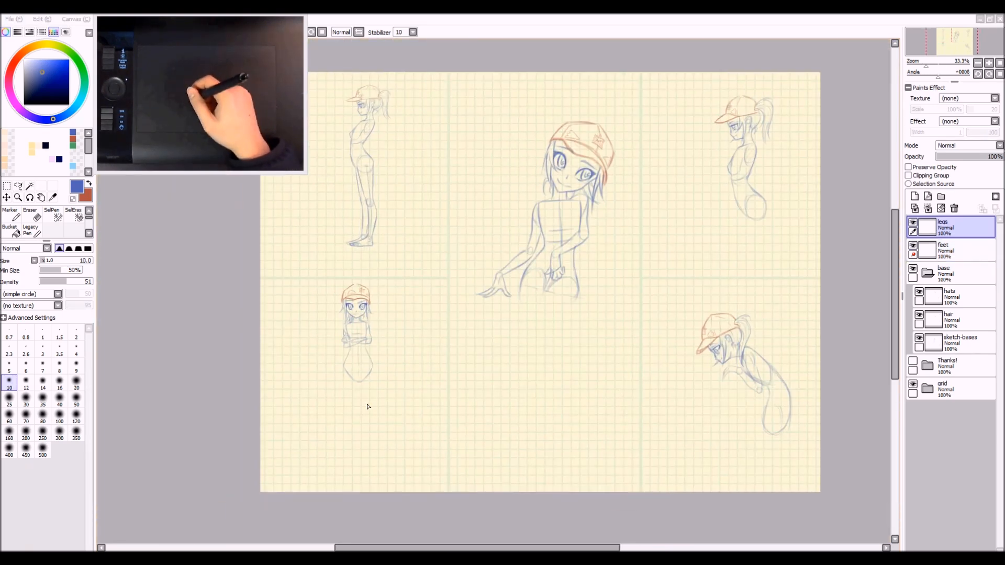
Step: On the legs layer, sketch spread knee and ankle circles for both legs below the lower-left front-view figure
{"action": "left_click", "coordinate": [182, 410]}
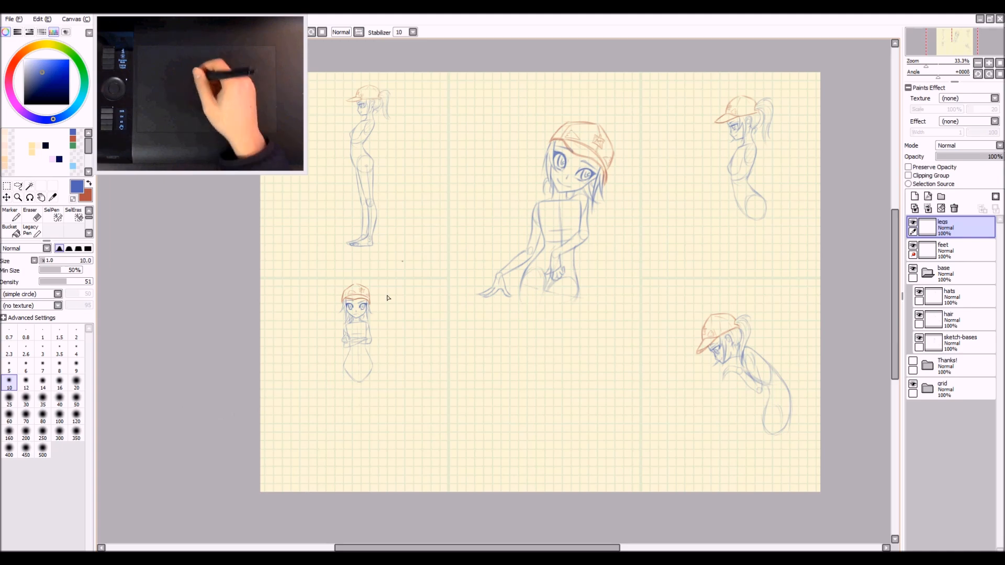
{"action": "scroll", "coordinate": [251, 434], "scroll_direction": "up", "scroll_amount": 2}
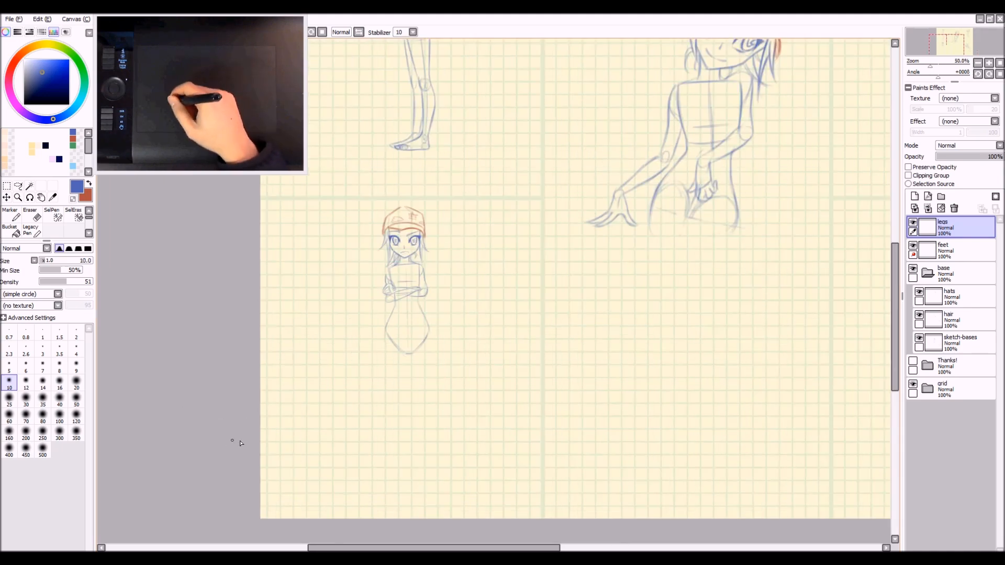
{"action": "left_click_drag", "start_coordinate": [471, 412], "coordinate": [429, 356]}
{"action": "scroll", "coordinate": [440, 326], "scroll_direction": "down", "scroll_amount": 2}
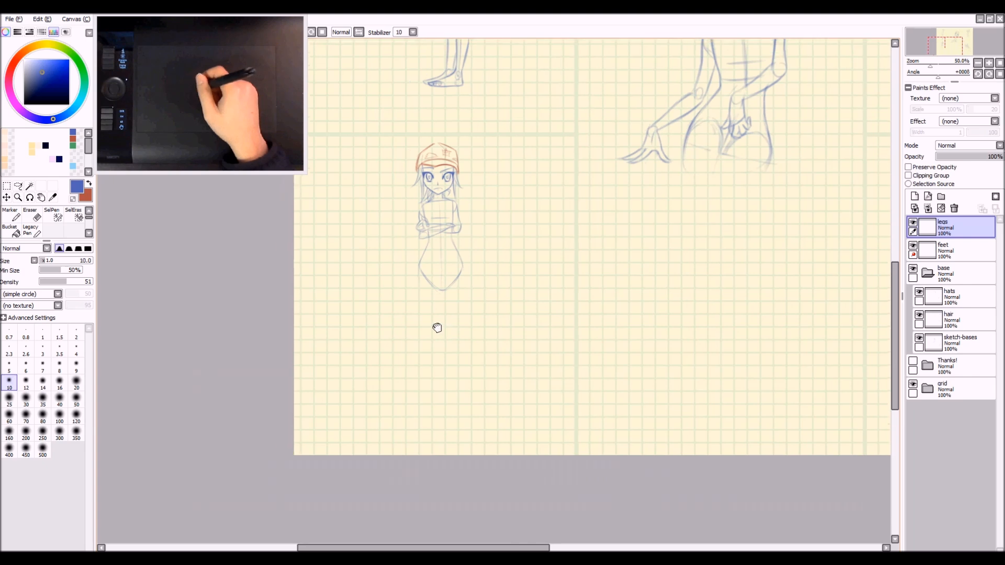
{"action": "scroll", "coordinate": [442, 304], "scroll_direction": "up", "scroll_amount": 2}
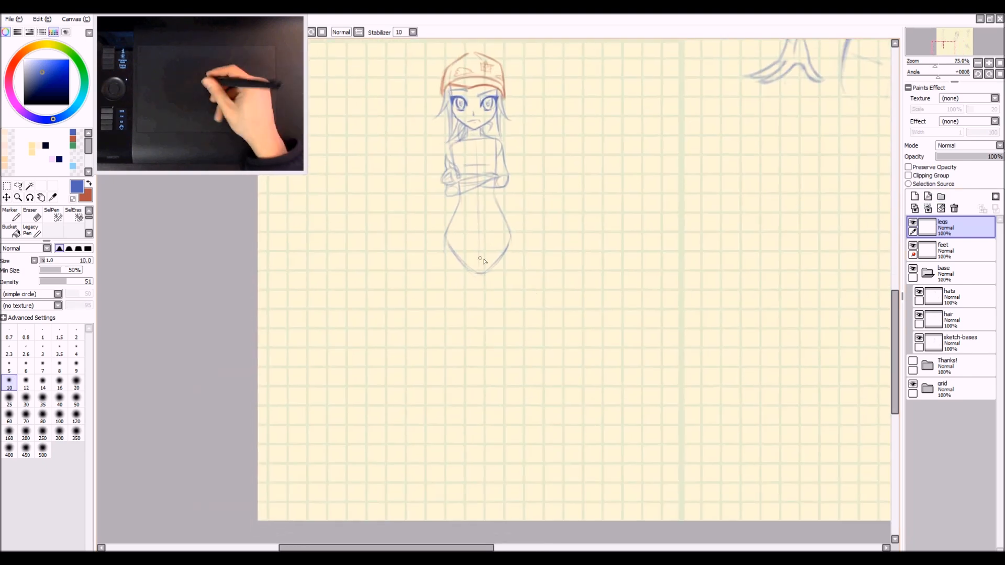
{"action": "left_click_drag", "start_coordinate": [487, 317], "coordinate": [464, 309]}
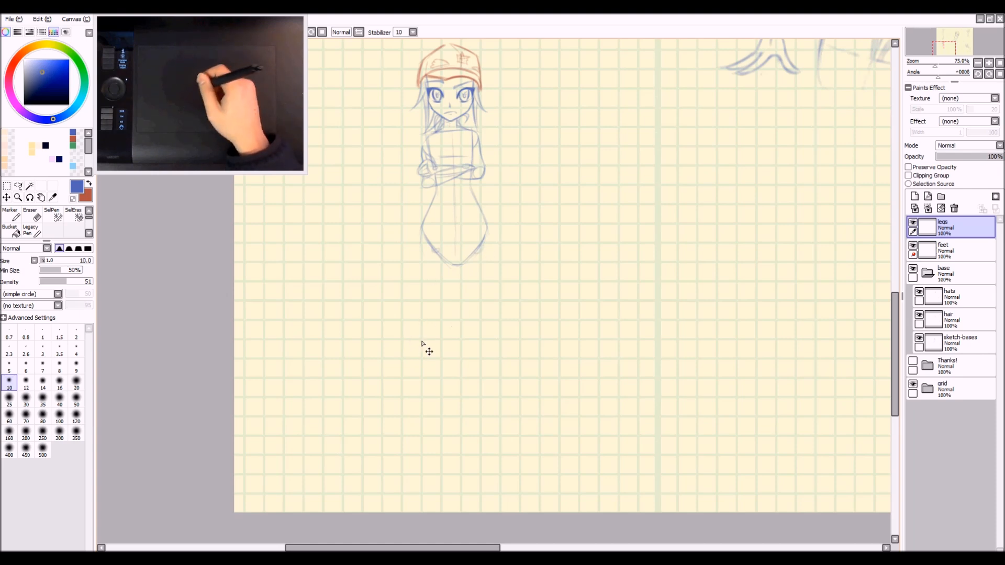
{"action": "left_click_drag", "start_coordinate": [490, 331], "coordinate": [506, 325]}
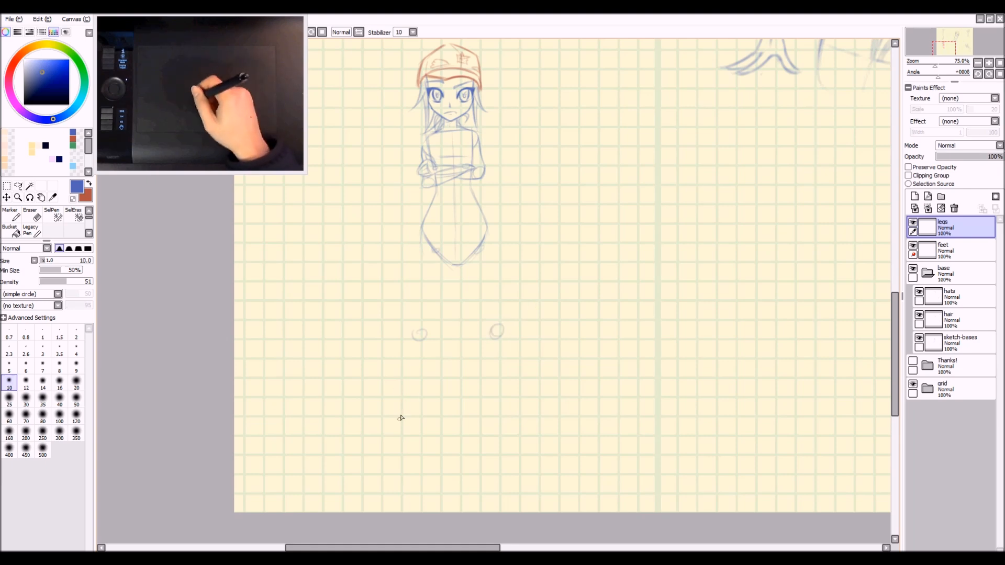
{"action": "left_click_drag", "start_coordinate": [397, 428], "coordinate": [402, 426]}
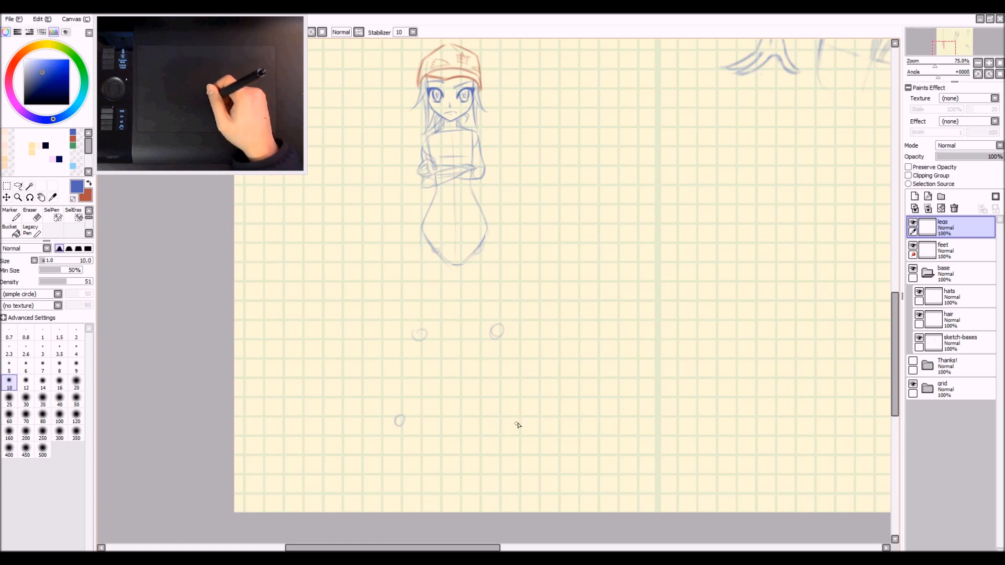
{"action": "left_click_drag", "start_coordinate": [523, 422], "coordinate": [531, 419]}
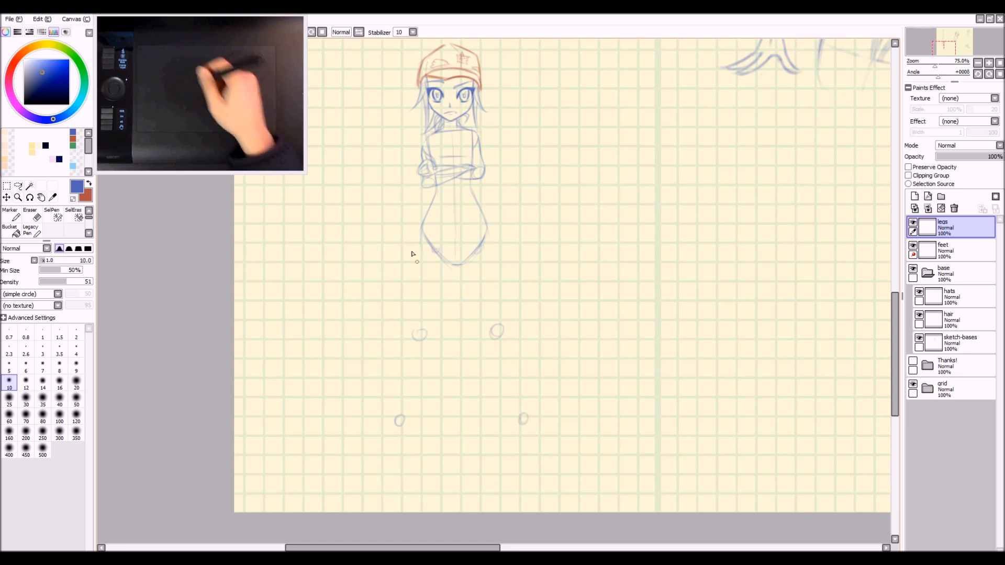
Step: Draw the outer contours of both front-view thighs from the hips down to the knee circles
{"action": "mouse_move", "coordinate": [421, 226]}
{"action": "left_mouse_down"}
{"action": "mouse_move", "coordinate": [415, 292]}
{"action": "mouse_move", "coordinate": [416, 274]}
{"action": "left_mouse_up"}
{"action": "key", "text": "ctrl+z"}
{"action": "key", "text": "ctrl+z"}
{"action": "left_click_drag", "start_coordinate": [421, 229], "coordinate": [412, 269]}
{"action": "key", "text": "ctrl+z"}
{"action": "left_click_drag", "start_coordinate": [422, 226], "coordinate": [412, 270]}
{"action": "left_click_drag", "start_coordinate": [422, 227], "coordinate": [411, 304]}
{"action": "key", "text": "ctrl+z"}
{"action": "left_click_drag", "start_coordinate": [421, 238], "coordinate": [412, 330]}
{"action": "left_click_drag", "start_coordinate": [416, 264], "coordinate": [412, 333]}
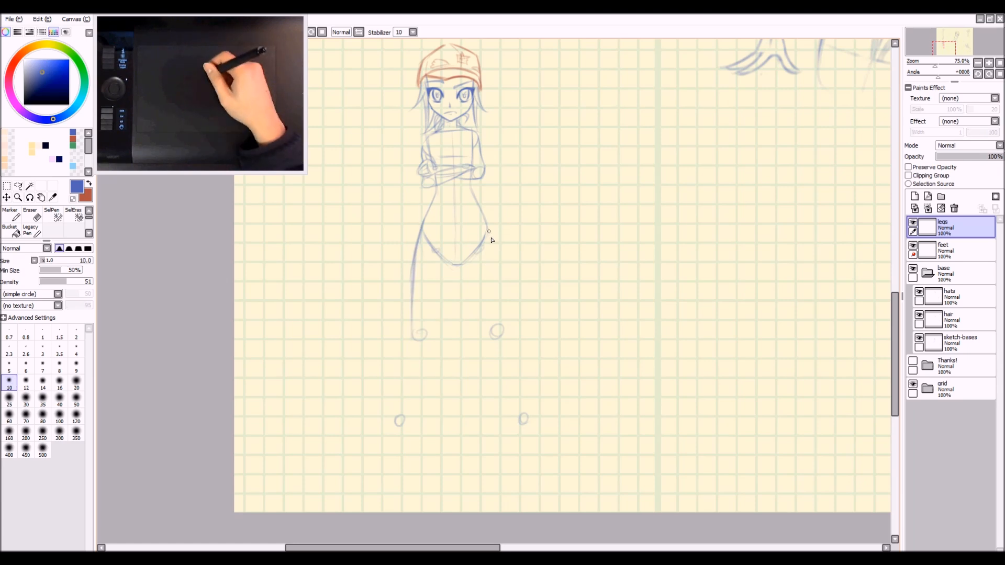
{"action": "left_click_drag", "start_coordinate": [486, 221], "coordinate": [503, 333]}
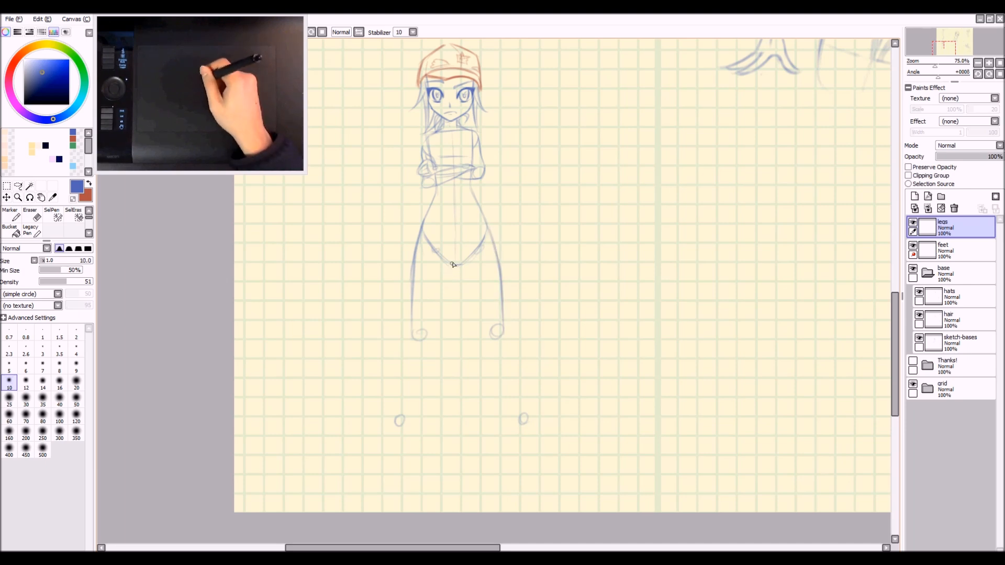
Step: Draw the inner contours of both front-view thighs from the crotch down to the knee circles
{"action": "scroll", "coordinate": [452, 267], "scroll_direction": "up", "scroll_amount": 1}
{"action": "left_click_drag", "start_coordinate": [452, 275], "coordinate": [441, 298]}
{"action": "left_click_drag", "start_coordinate": [454, 264], "coordinate": [429, 345]}
{"action": "key", "text": "ctrl+z"}
{"action": "left_click_drag", "start_coordinate": [453, 264], "coordinate": [421, 349]}
{"action": "key", "text": "ctrl+z"}
{"action": "left_click_drag", "start_coordinate": [454, 263], "coordinate": [423, 345]}
{"action": "key", "text": "ctrl+z"}
{"action": "left_click_drag", "start_coordinate": [447, 289], "coordinate": [420, 352]}
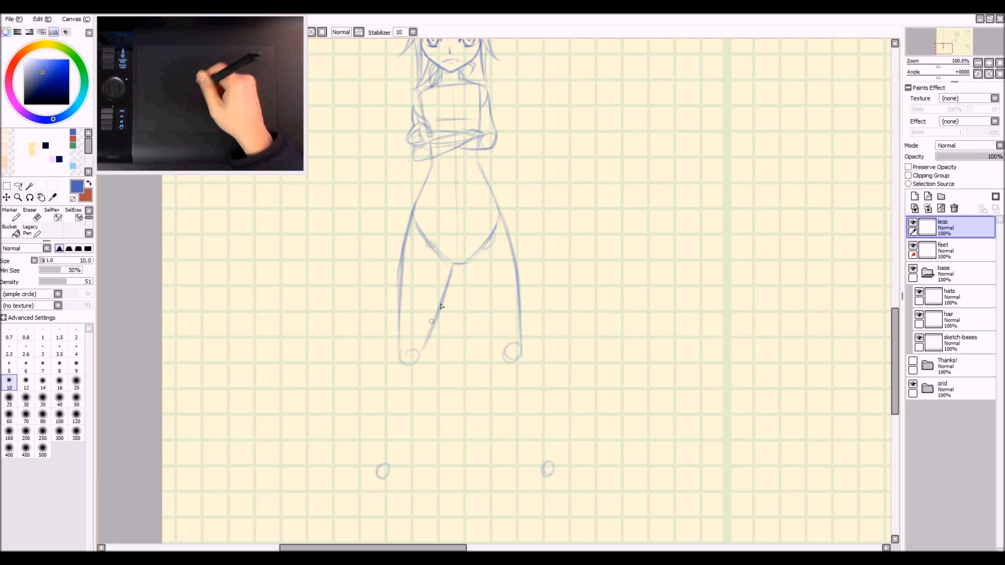
{"action": "key", "text": "ctrl+z"}
{"action": "left_click_drag", "start_coordinate": [463, 263], "coordinate": [501, 355]}
{"action": "left_click_drag", "start_coordinate": [475, 301], "coordinate": [503, 356]}
Step: Round off the knee of the front-view figure's left-hand leg and outline its lower leg down to the ankle circle
{"action": "left_click_drag", "start_coordinate": [405, 412], "coordinate": [451, 296]}
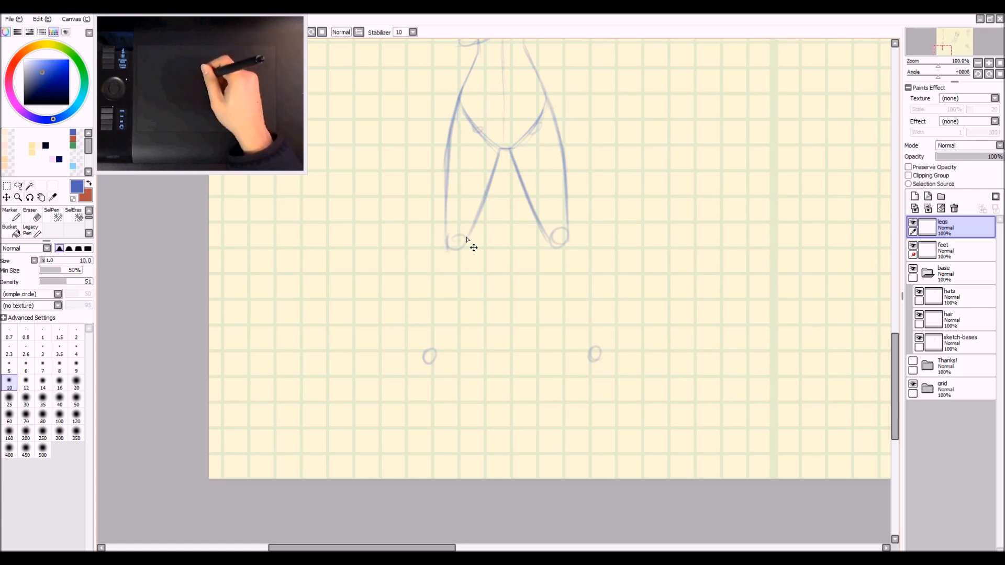
{"action": "mouse_move", "coordinate": [448, 226]}
{"action": "left_mouse_down"}
{"action": "mouse_move", "coordinate": [451, 251]}
{"action": "mouse_move", "coordinate": [466, 237]}
{"action": "left_mouse_up"}
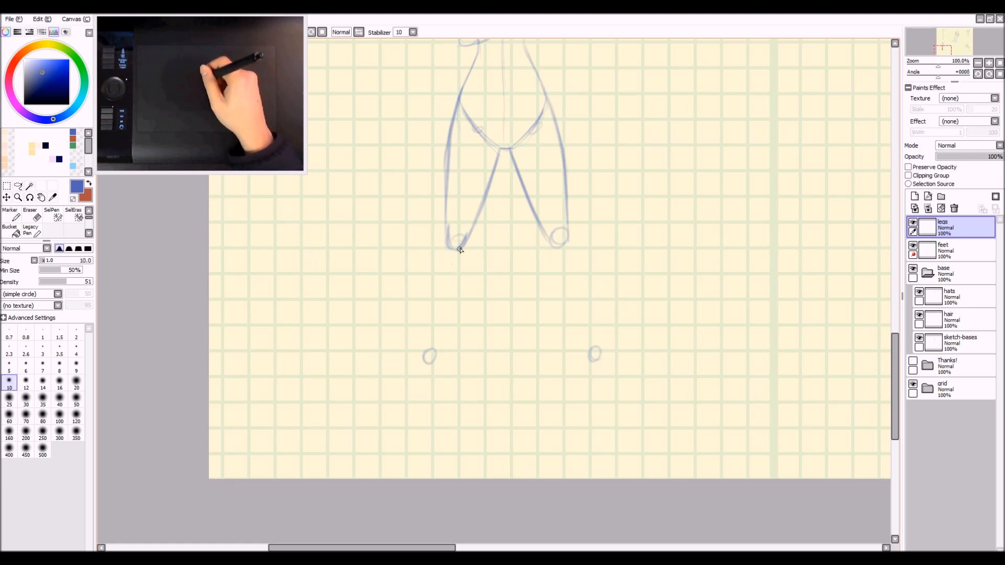
{"action": "mouse_move", "coordinate": [463, 243]}
{"action": "left_mouse_down"}
{"action": "mouse_move", "coordinate": [431, 362]}
{"action": "mouse_move", "coordinate": [422, 337]}
{"action": "left_mouse_up"}
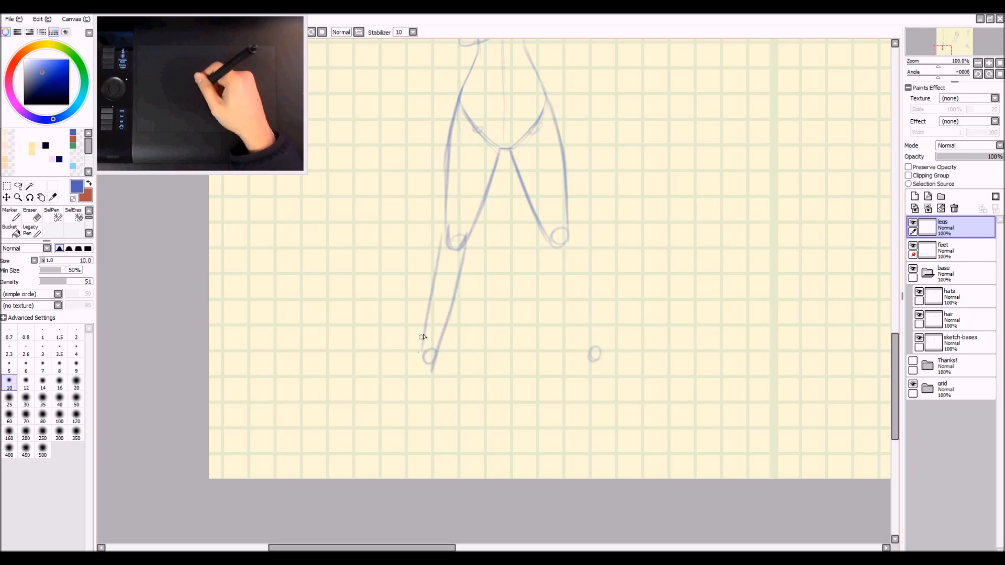
Step: Undo the left-hand lower leg's outline and sketch light curved guidelines through the thigh and from the knee to the ankle circle
{"action": "key", "text": "ctrl+z"}
{"action": "key", "text": "ctrl+z"}
{"action": "left_click_drag", "start_coordinate": [443, 250], "coordinate": [430, 332]}
{"action": "left_click_drag", "start_coordinate": [475, 132], "coordinate": [454, 244]}
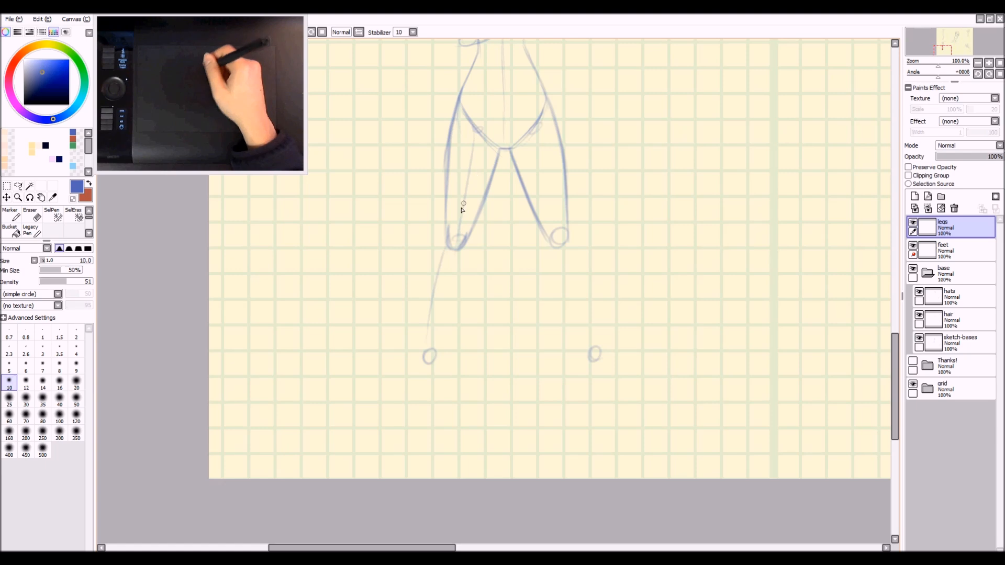
{"action": "key", "text": "ctrl+z"}
{"action": "left_click_drag", "start_coordinate": [476, 129], "coordinate": [430, 335]}
{"action": "key", "text": "ctrl+z"}
{"action": "key", "text": "ctrl+z"}
{"action": "left_click_drag", "start_coordinate": [446, 248], "coordinate": [428, 343]}
{"action": "key", "text": "ctrl+z"}
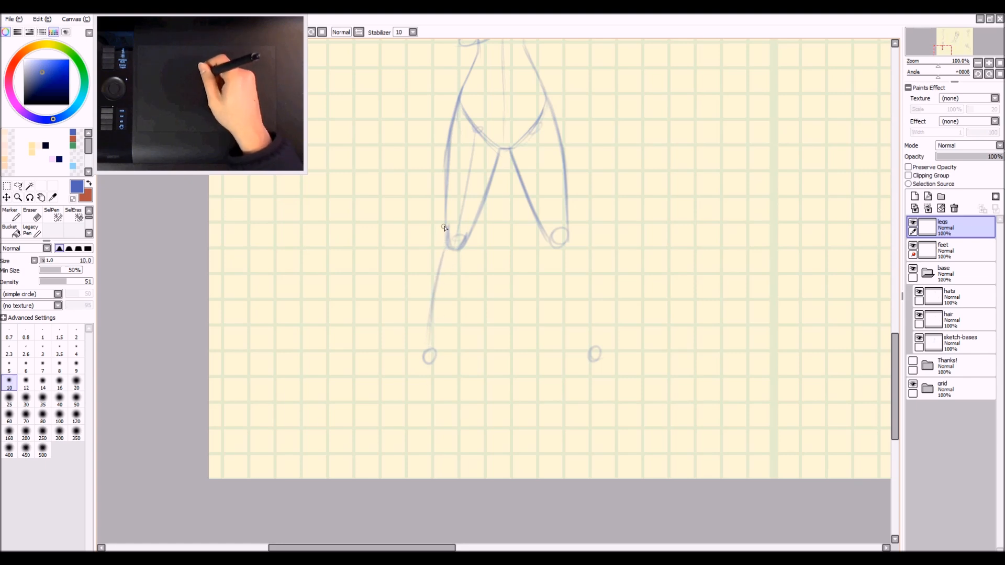
Step: Redraw both contours of the front-view figure's left-hand lower leg, bulging at the outer calf and tapering to the ankle circle
{"action": "left_click_drag", "start_coordinate": [447, 227], "coordinate": [432, 269]}
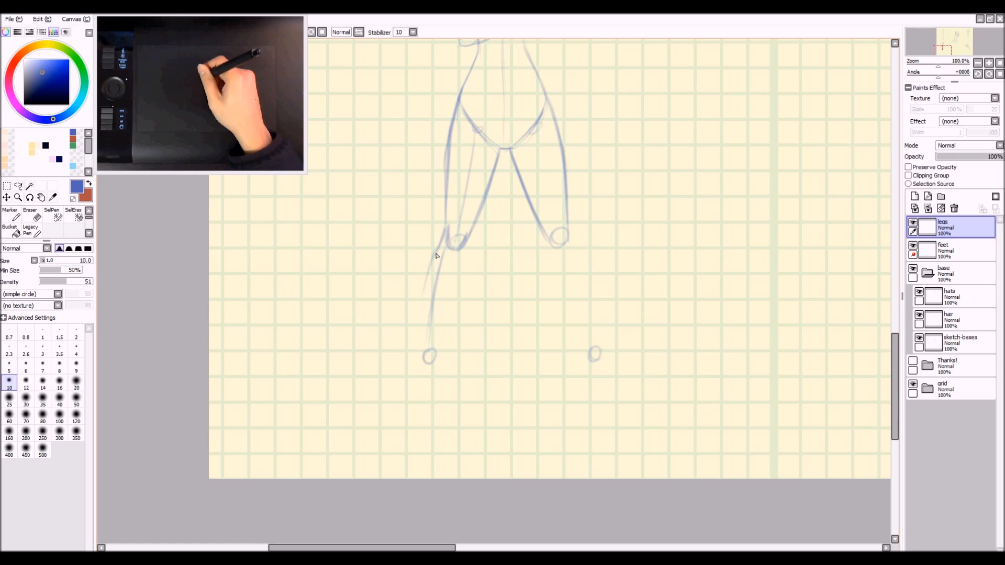
{"action": "mouse_move", "coordinate": [442, 245]}
{"action": "left_mouse_down"}
{"action": "mouse_move", "coordinate": [421, 295]}
{"action": "mouse_move", "coordinate": [422, 345]}
{"action": "left_mouse_up"}
{"action": "key", "text": "ctrl+z"}
{"action": "left_click_drag", "start_coordinate": [428, 269], "coordinate": [421, 352]}
{"action": "key", "text": "ctrl+z"}
{"action": "left_click_drag", "start_coordinate": [428, 270], "coordinate": [421, 348]}
{"action": "left_click_drag", "start_coordinate": [424, 290], "coordinate": [418, 369]}
{"action": "left_click_drag", "start_coordinate": [461, 246], "coordinate": [440, 332]}
{"action": "left_click_drag", "start_coordinate": [453, 285], "coordinate": [434, 361]}
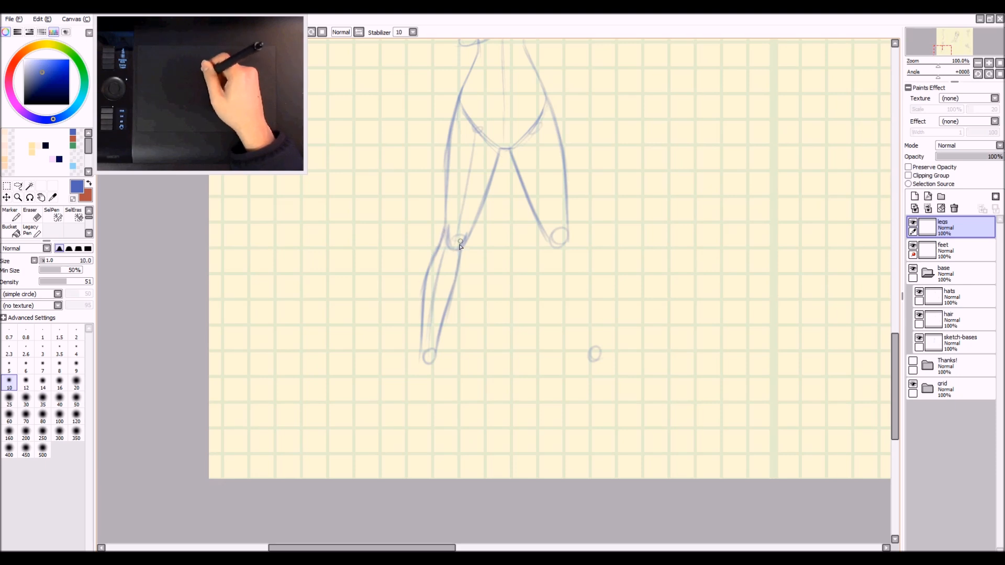
{"action": "left_click_drag", "start_coordinate": [472, 153], "coordinate": [428, 317]}
{"action": "mouse_move", "coordinate": [461, 243]}
{"action": "left_mouse_down"}
{"action": "mouse_move", "coordinate": [441, 246]}
{"action": "mouse_move", "coordinate": [448, 249]}
{"action": "left_mouse_up"}
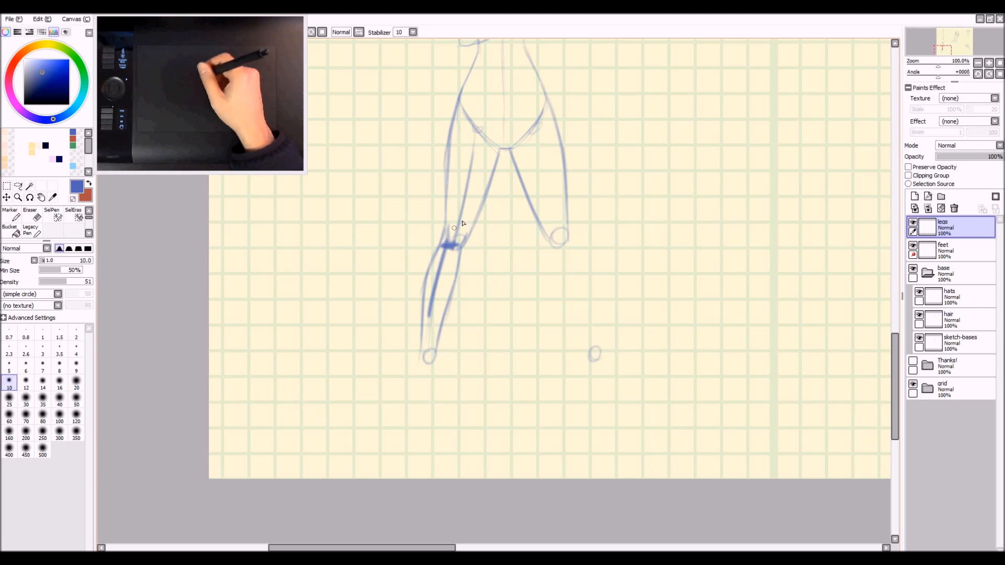
{"action": "key", "text": "ctrl+z"}
{"action": "key", "text": "ctrl+z"}
{"action": "key", "text": "ctrl+z"}
{"action": "key", "text": "ctrl+z"}
{"action": "key", "text": "ctrl+z"}
{"action": "key", "text": "ctrl+z"}
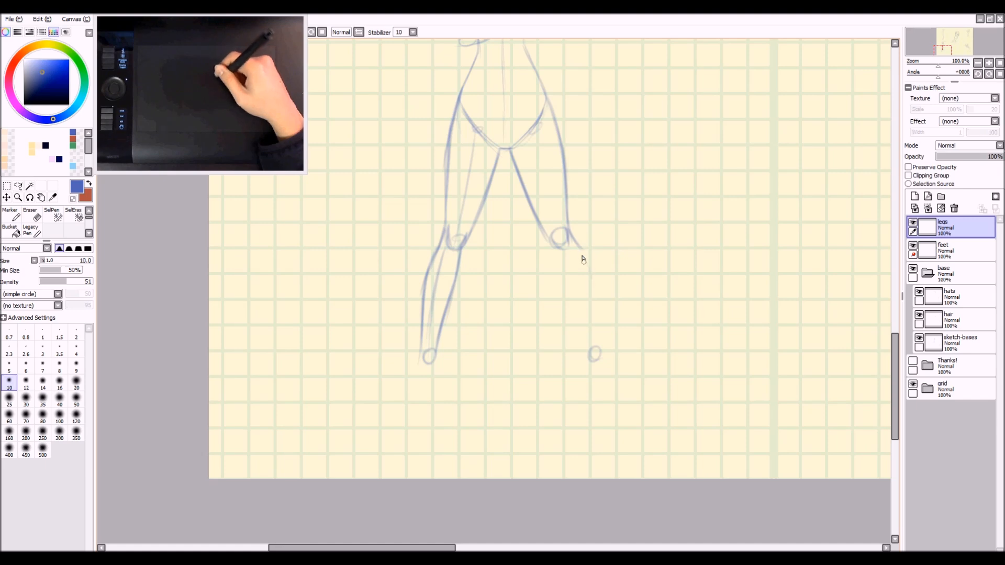
Step: Draw the outer and inner contours of the front-view figure's right-hand lower leg from the knee down to the ankle circle
{"action": "left_click_drag", "start_coordinate": [577, 245], "coordinate": [599, 341]}
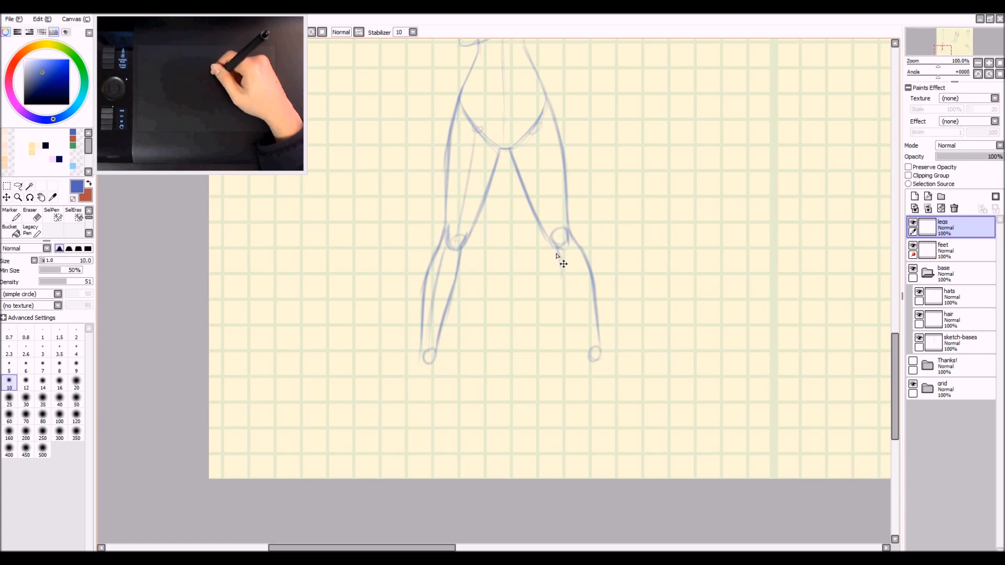
{"action": "left_click_drag", "start_coordinate": [554, 247], "coordinate": [568, 296]}
{"action": "key", "text": "ctrl+z"}
{"action": "left_click_drag", "start_coordinate": [555, 249], "coordinate": [568, 297]}
{"action": "left_click_drag", "start_coordinate": [555, 248], "coordinate": [581, 331]}
{"action": "left_click_drag", "start_coordinate": [566, 291], "coordinate": [588, 353]}
{"action": "key", "text": "ctrl+z"}
{"action": "key", "text": "ctrl+z"}
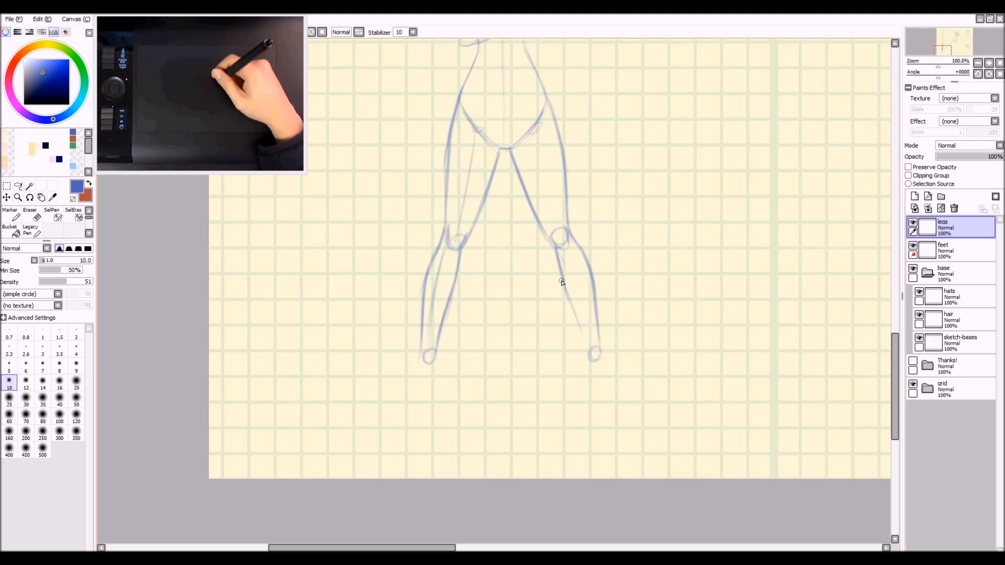
{"action": "left_click_drag", "start_coordinate": [565, 292], "coordinate": [587, 351]}
{"action": "key", "text": "ctrl+z"}
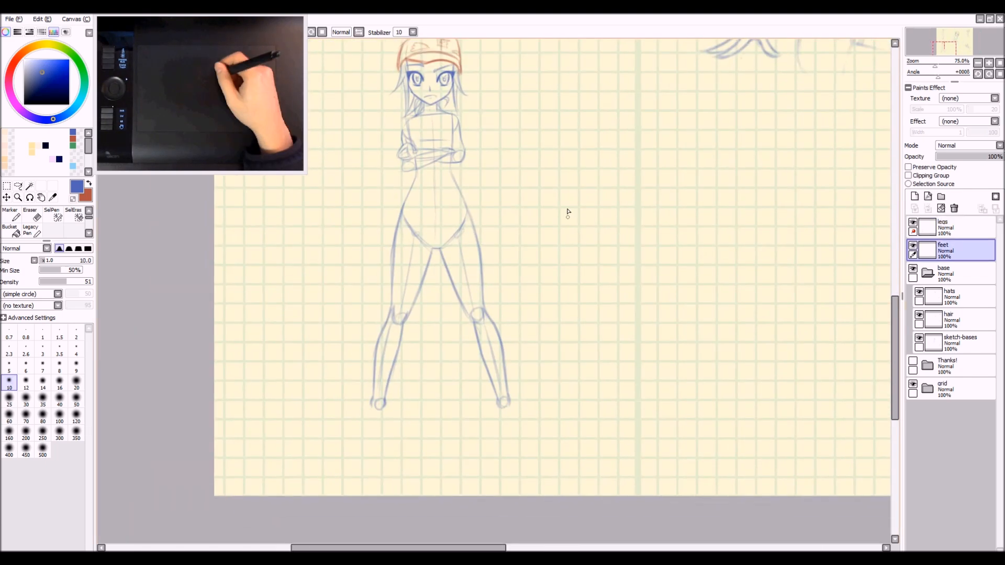
Step: On the feet layer, sketch a large foot study beside the front-view figure and add both feet at its ankle circles
{"action": "left_click_drag", "start_coordinate": [609, 189], "coordinate": [576, 335]}
{"action": "left_click_drag", "start_coordinate": [555, 167], "coordinate": [601, 209]}
{"action": "scroll", "coordinate": [612, 220], "scroll_direction": "up", "scroll_amount": 3}
{"action": "left_click_drag", "start_coordinate": [458, 314], "coordinate": [448, 346]}
{"action": "left_click_drag", "start_coordinate": [428, 327], "coordinate": [439, 351]}
{"action": "mouse_move", "coordinate": [615, 309]}
{"action": "left_mouse_down"}
{"action": "mouse_move", "coordinate": [623, 336]}
{"action": "mouse_move", "coordinate": [650, 338]}
{"action": "left_mouse_up"}
{"action": "left_click_drag", "start_coordinate": [628, 346], "coordinate": [651, 340]}
{"action": "left_click_drag", "start_coordinate": [426, 336], "coordinate": [443, 340]}
{"action": "key", "text": "Home"}
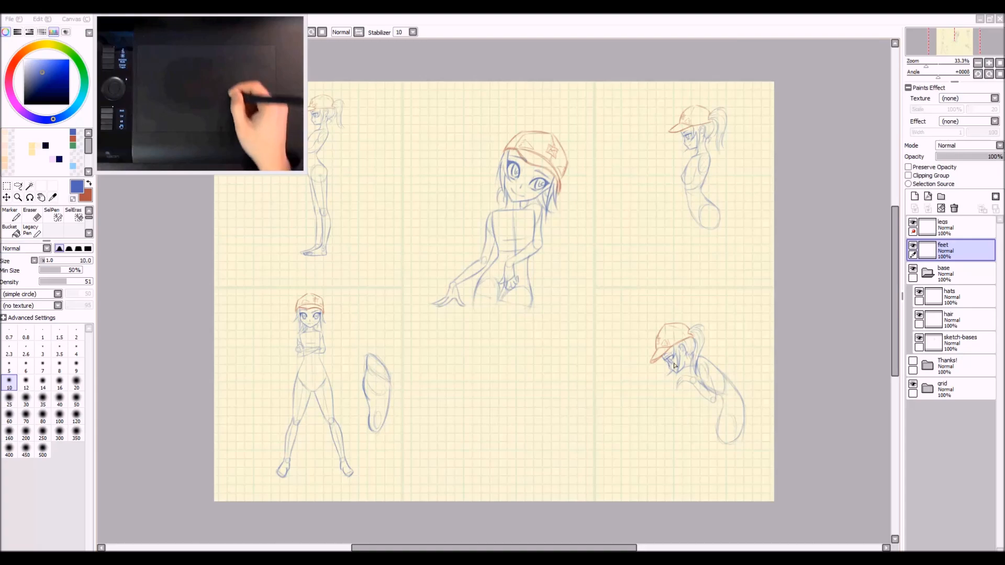
Step: On the legs layer, mark the hip joint of the upper-right side-view figure and sketch an arc in front of it for the thigh's reach
{"action": "left_click", "coordinate": [950, 226]}
{"action": "scroll", "coordinate": [762, 197], "scroll_direction": "up", "scroll_amount": 1}
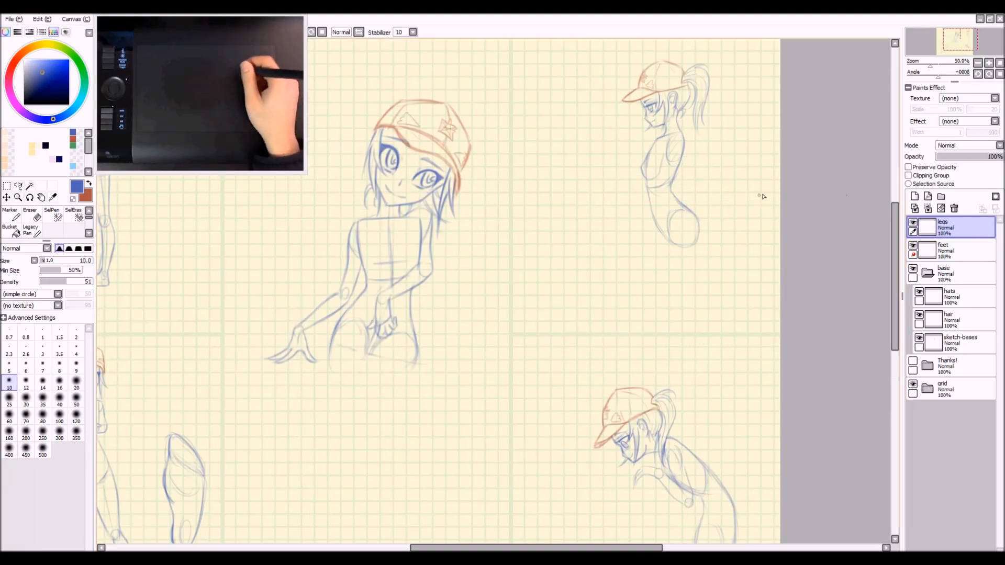
{"action": "left_click_drag", "start_coordinate": [726, 309], "coordinate": [614, 304]}
{"action": "scroll", "coordinate": [580, 234], "scroll_direction": "down", "scroll_amount": 1}
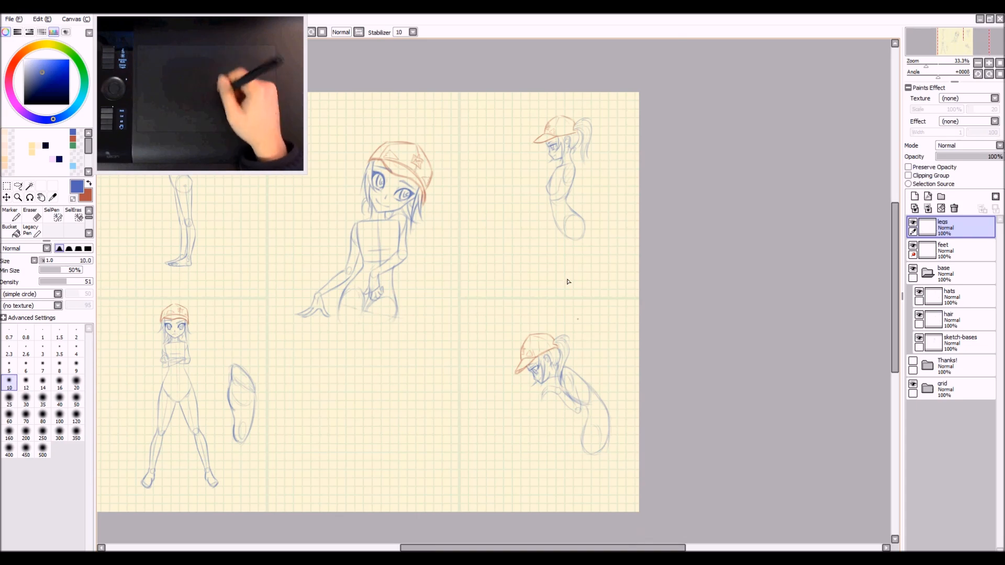
{"action": "scroll", "coordinate": [547, 202], "scroll_direction": "up", "scroll_amount": 1}
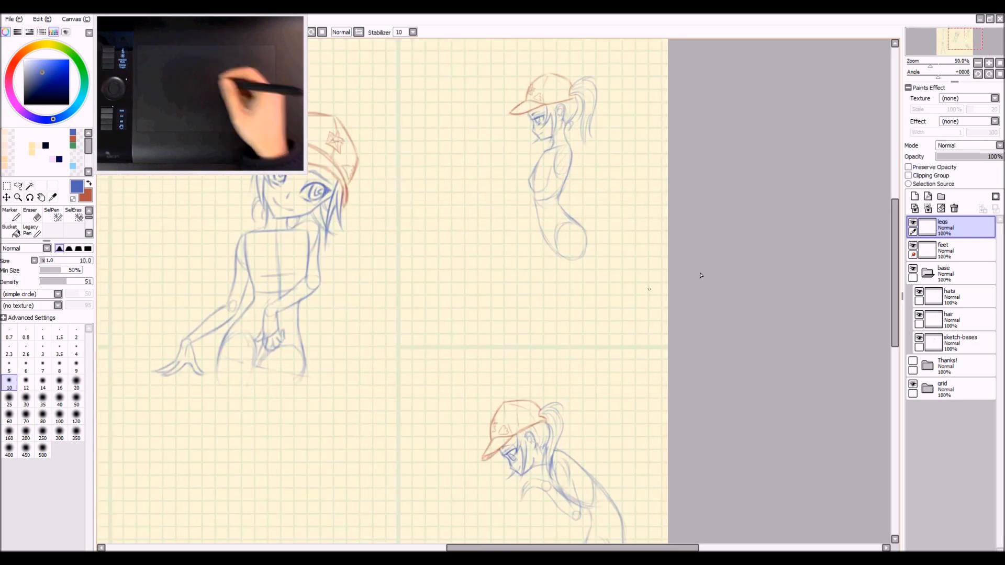
{"action": "scroll", "coordinate": [560, 227], "scroll_direction": "up", "scroll_amount": 1}
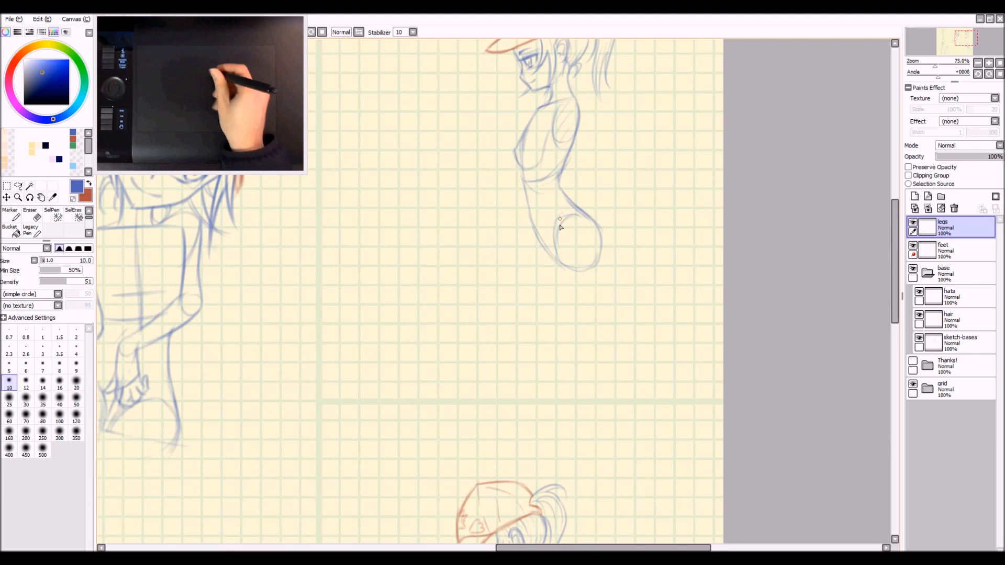
{"action": "left_click_drag", "start_coordinate": [560, 227], "coordinate": [588, 228]}
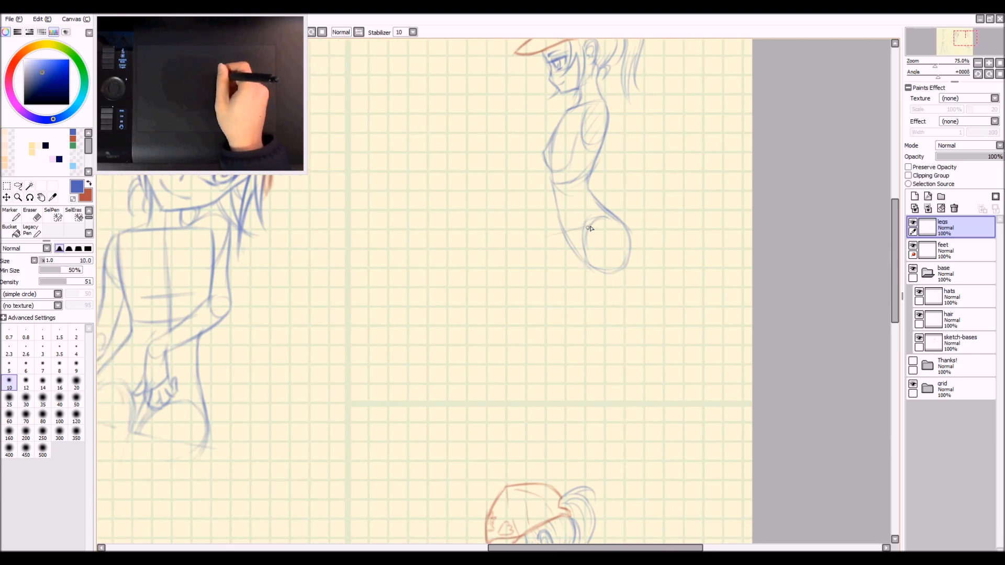
{"action": "mouse_move", "coordinate": [559, 121]}
{"action": "left_mouse_down"}
{"action": "mouse_move", "coordinate": [519, 149]}
{"action": "mouse_move", "coordinate": [453, 325]}
{"action": "left_mouse_up"}
{"action": "key", "text": "ctrl+z"}
{"action": "mouse_move", "coordinate": [558, 122]}
{"action": "left_mouse_down"}
{"action": "mouse_move", "coordinate": [478, 292]}
{"action": "mouse_move", "coordinate": [511, 241]}
{"action": "mouse_move", "coordinate": [469, 303]}
{"action": "left_mouse_up"}
{"action": "key", "text": "ctrl+z"}
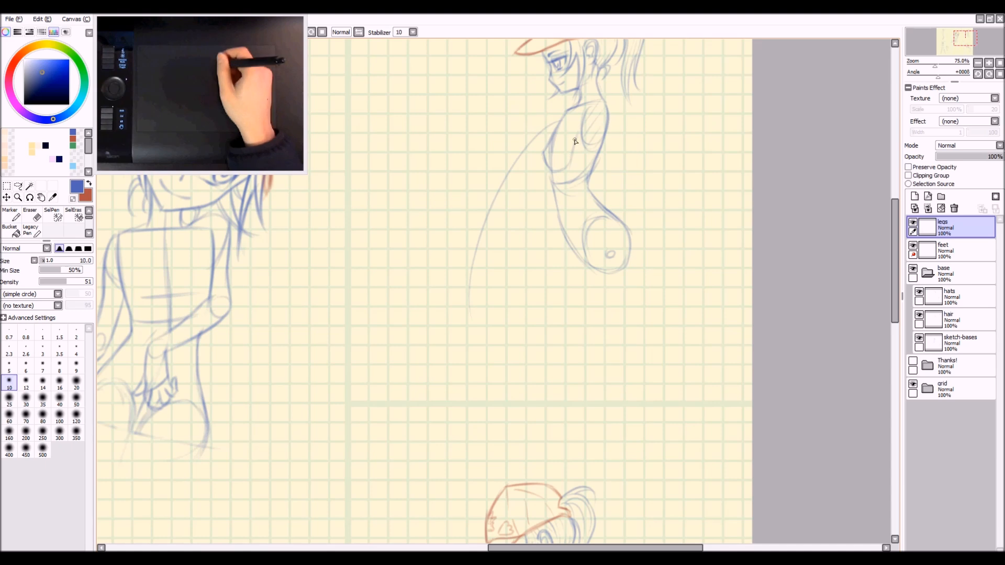
{"action": "mouse_move", "coordinate": [577, 121]}
{"action": "left_mouse_down"}
{"action": "mouse_move", "coordinate": [521, 157]}
{"action": "mouse_move", "coordinate": [481, 306]}
{"action": "mouse_move", "coordinate": [482, 237]}
{"action": "mouse_move", "coordinate": [486, 317]}
{"action": "mouse_move", "coordinate": [500, 183]}
{"action": "mouse_move", "coordinate": [479, 278]}
{"action": "left_mouse_up"}
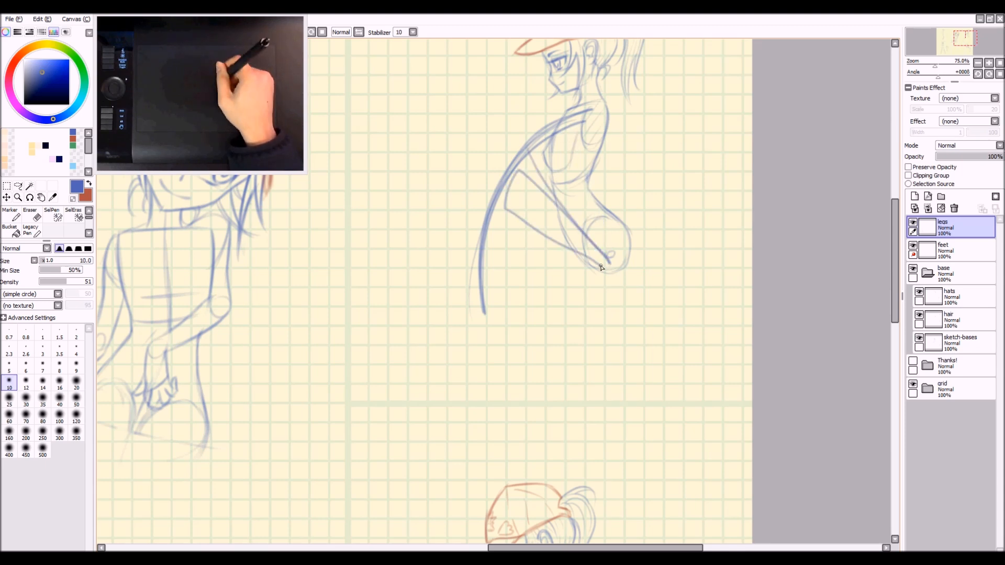
Step: Mark the hip joint and knee circle of the hunched lower-right figure and connect them with a straight thigh guideline
{"action": "key", "text": "Page_Down"}
{"action": "mouse_move", "coordinate": [540, 511]}
{"action": "left_mouse_down"}
{"action": "mouse_move", "coordinate": [525, 349]}
{"action": "mouse_move", "coordinate": [520, 367]}
{"action": "mouse_move", "coordinate": [579, 416]}
{"action": "mouse_move", "coordinate": [575, 426]}
{"action": "left_mouse_up"}
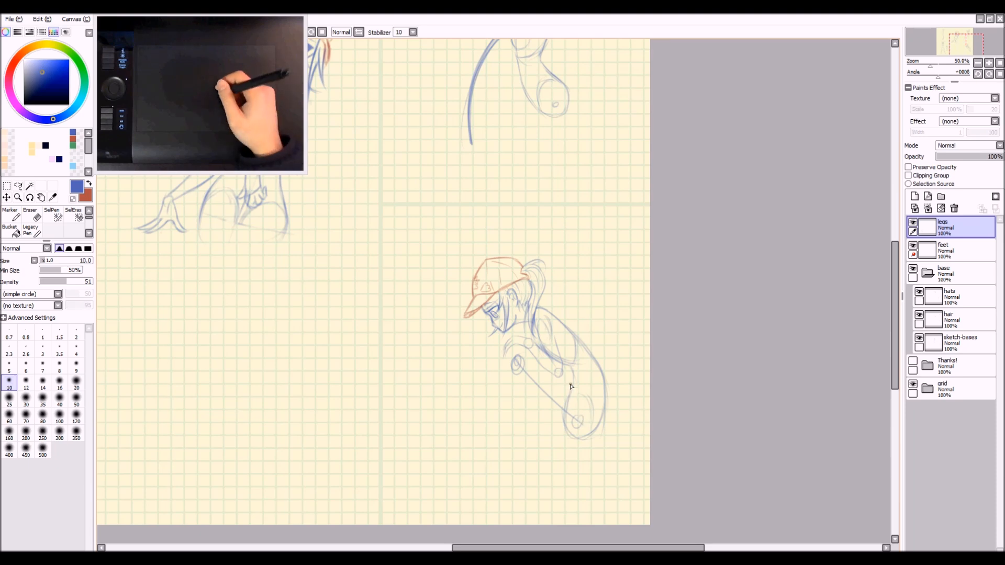
{"action": "left_click_drag", "start_coordinate": [529, 346], "coordinate": [561, 470]}
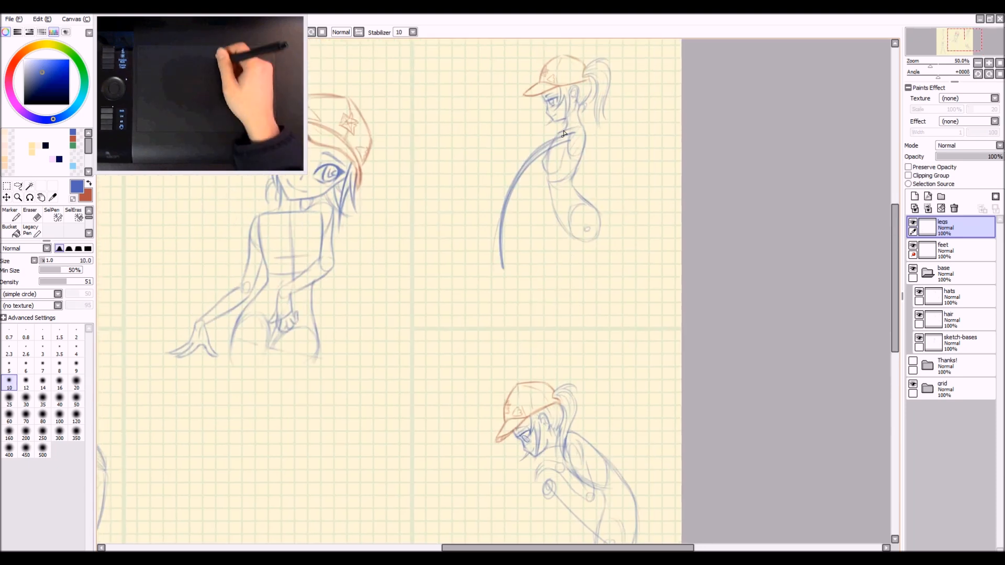
Step: Erase the upper-right figure's reach arc except for a short mark at the knee position
{"action": "key", "text": "e"}
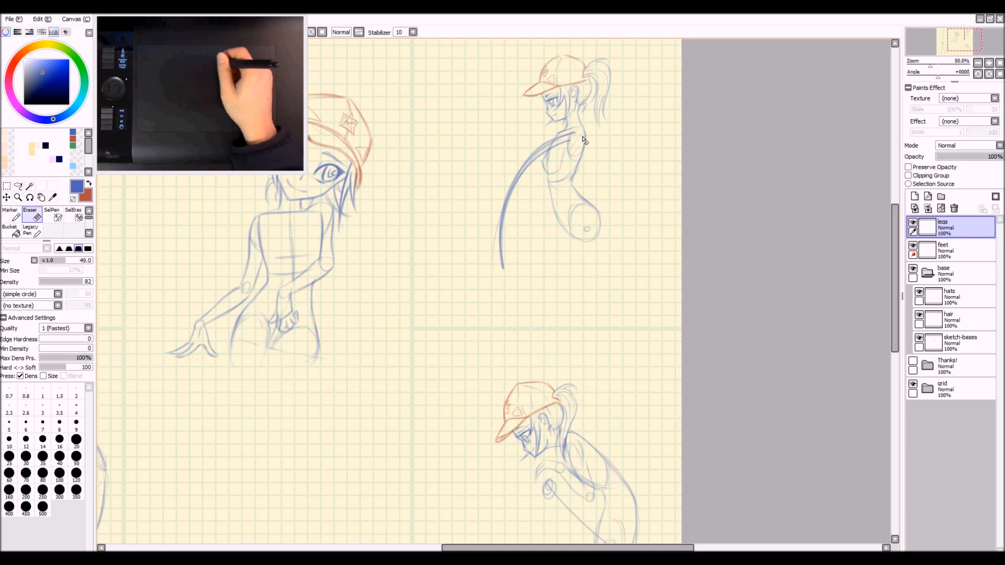
{"action": "mouse_move", "coordinate": [551, 153]}
{"action": "left_mouse_down"}
{"action": "mouse_move", "coordinate": [524, 165]}
{"action": "mouse_move", "coordinate": [475, 218]}
{"action": "left_mouse_up"}
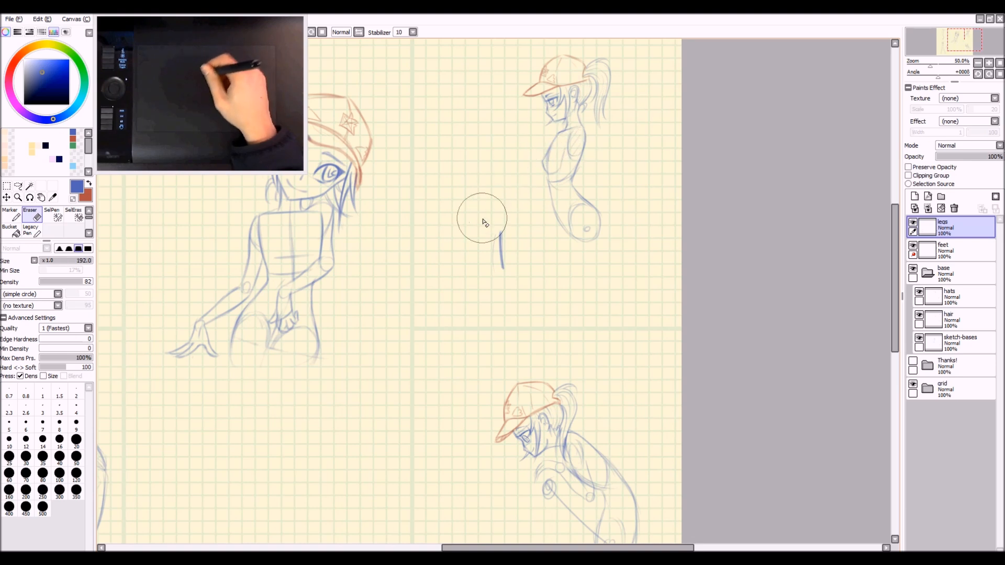
{"action": "left_click_drag", "start_coordinate": [522, 279], "coordinate": [491, 285]}
{"action": "key", "text": "n"}
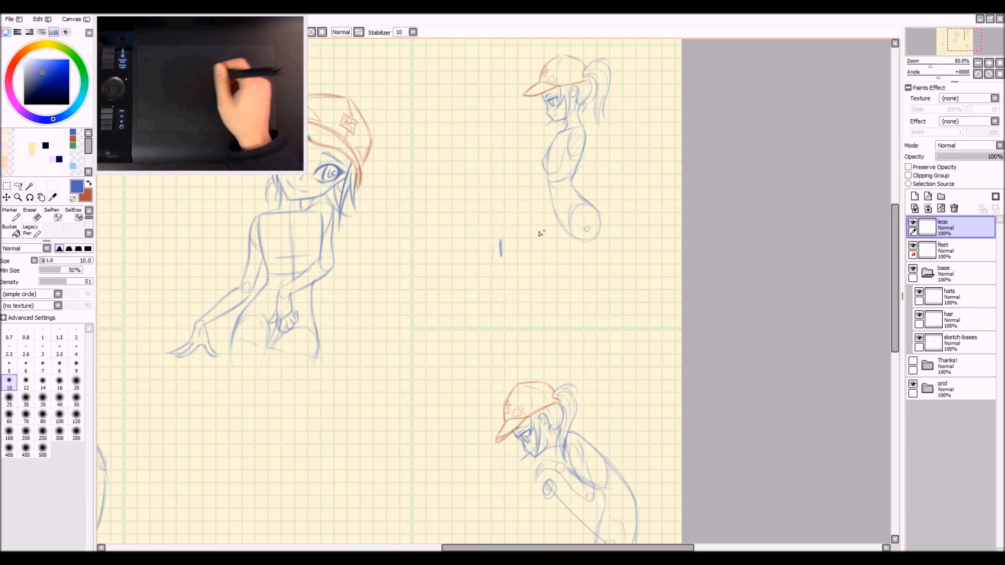
Step: Draw the upper-right figure's knee circle at the short mark, connect it to the hip joint, and erase the leftover mark
{"action": "scroll", "coordinate": [540, 230], "scroll_direction": "up", "scroll_amount": 1}
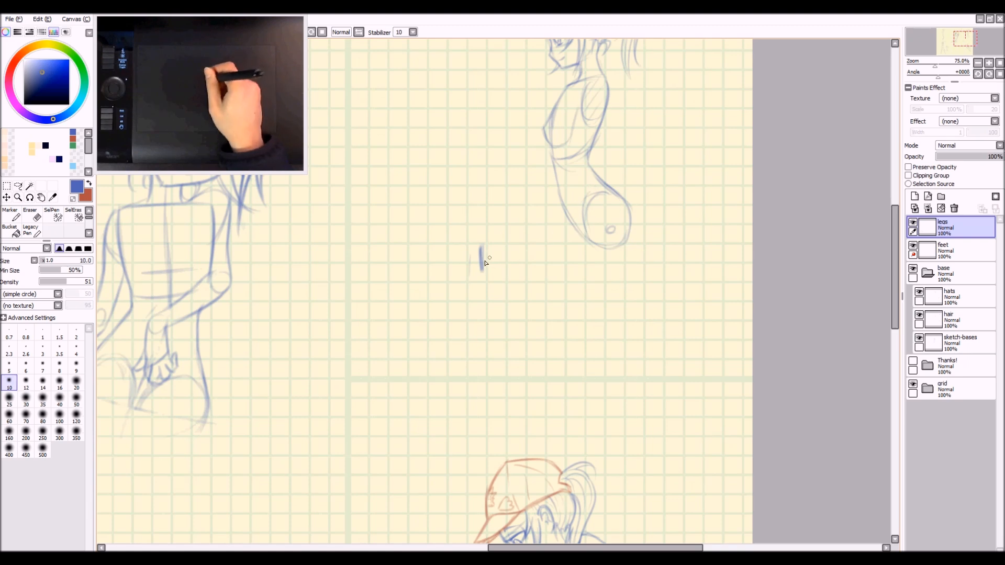
{"action": "mouse_move", "coordinate": [489, 255]}
{"action": "left_mouse_down"}
{"action": "mouse_move", "coordinate": [497, 267]}
{"action": "mouse_move", "coordinate": [482, 256]}
{"action": "left_mouse_up"}
{"action": "key", "text": "e"}
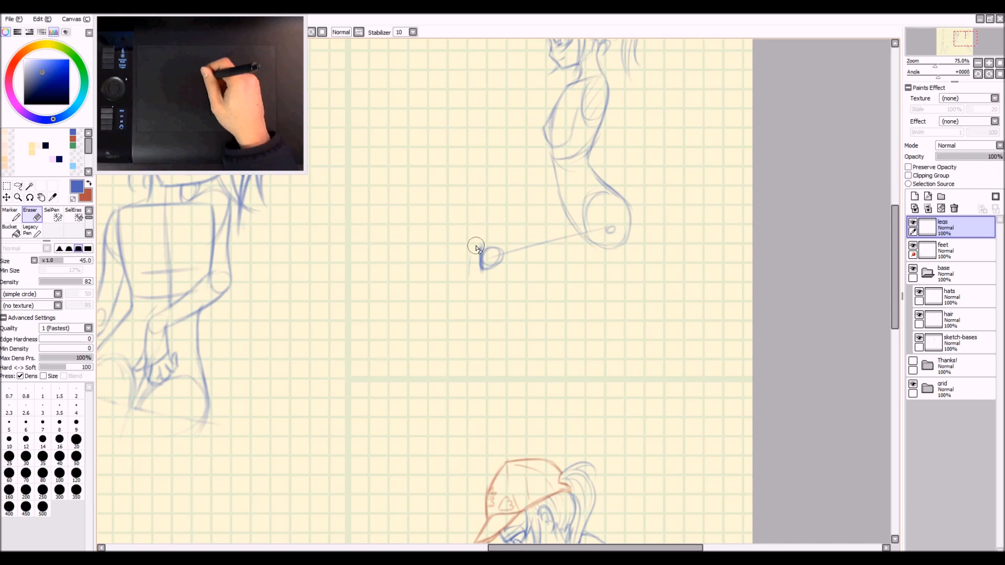
{"action": "key", "text": "b"}
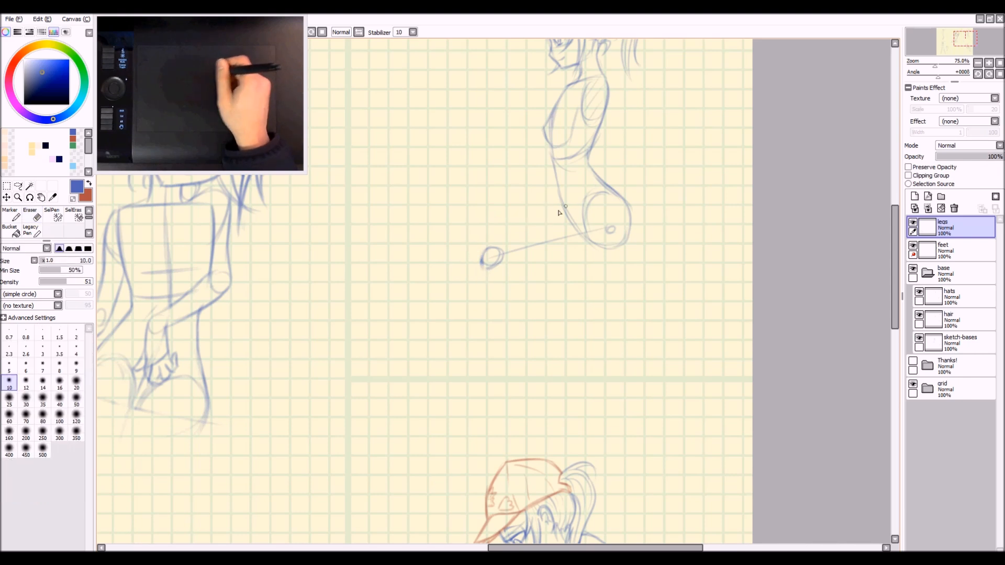
Step: Draw the top contour of the upper-right figure's thigh and round off the knee into the start of the shin
{"action": "left_click_drag", "start_coordinate": [552, 221], "coordinate": [589, 202]}
{"action": "mouse_move", "coordinate": [506, 239]}
{"action": "left_mouse_down"}
{"action": "mouse_move", "coordinate": [585, 204]}
{"action": "mouse_move", "coordinate": [492, 247]}
{"action": "mouse_move", "coordinate": [563, 211]}
{"action": "mouse_move", "coordinate": [520, 233]}
{"action": "left_mouse_up"}
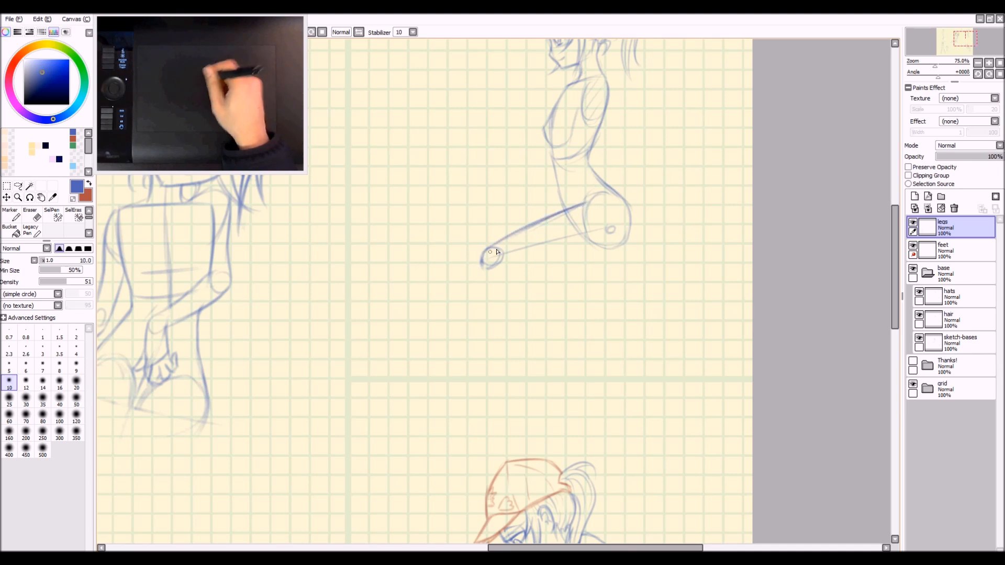
{"action": "left_click_drag", "start_coordinate": [480, 256], "coordinate": [484, 276]}
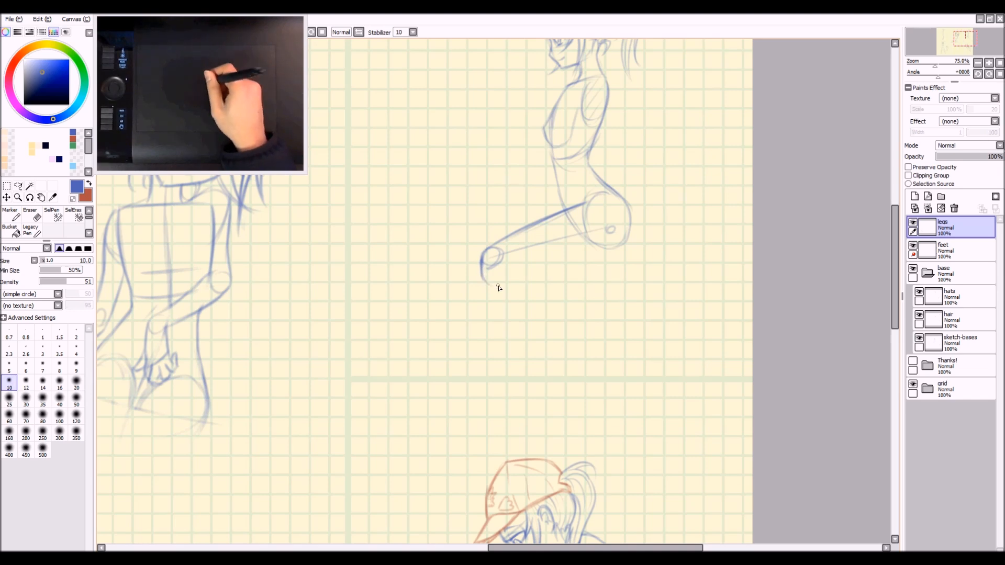
{"action": "left_click_drag", "start_coordinate": [486, 278], "coordinate": [491, 284]}
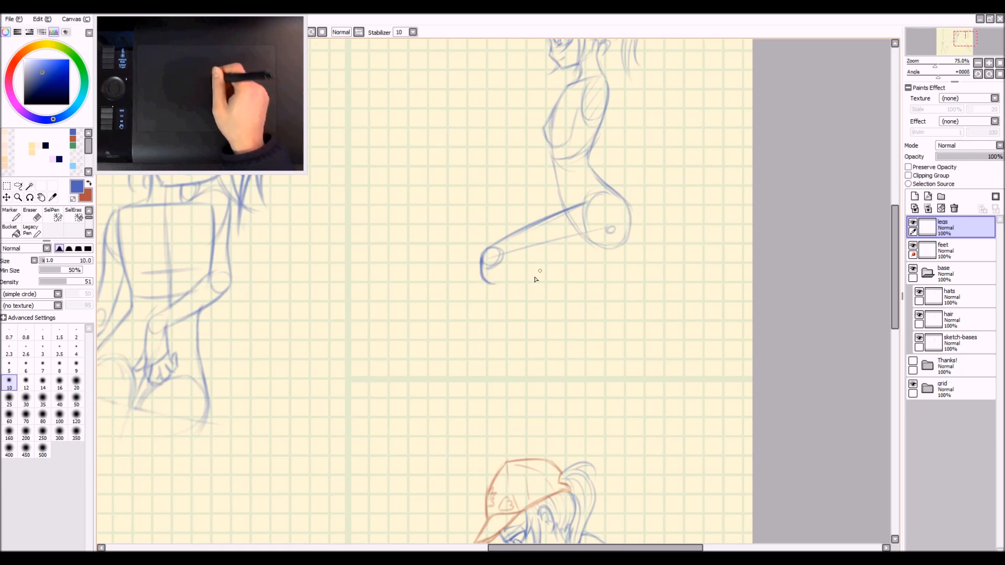
{"action": "left_click_drag", "start_coordinate": [492, 285], "coordinate": [523, 284]}
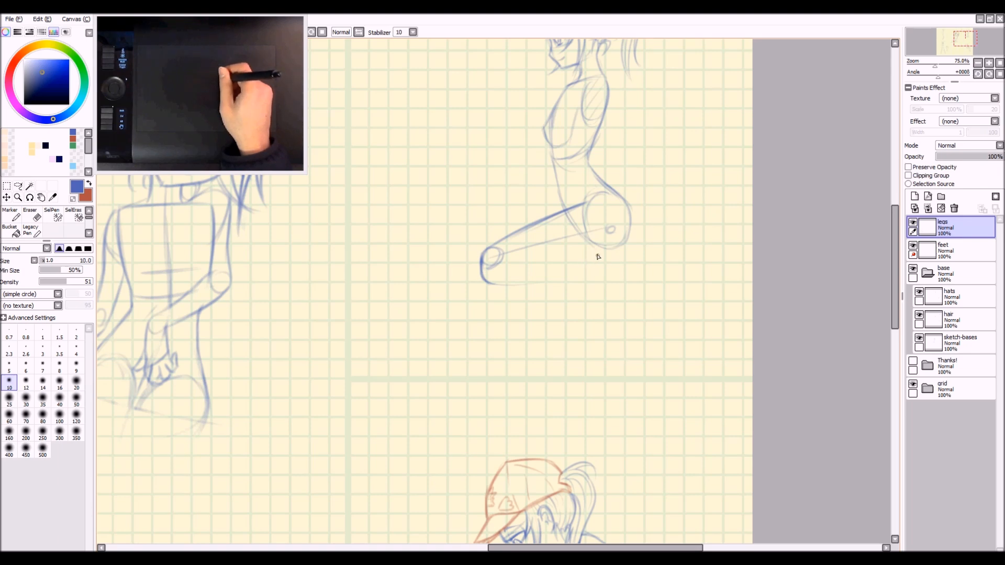
Step: Sketch an ankle circle just beneath the upper-right figure's hip and draw the folded lower leg's upper line from knee to ankle
{"action": "mouse_move", "coordinate": [597, 261]}
{"action": "left_mouse_down"}
{"action": "mouse_move", "coordinate": [589, 257]}
{"action": "mouse_move", "coordinate": [599, 262]}
{"action": "left_mouse_up"}
{"action": "left_click_drag", "start_coordinate": [504, 261], "coordinate": [576, 260]}
{"action": "key", "text": "ctrl+z"}
{"action": "left_click_drag", "start_coordinate": [502, 262], "coordinate": [573, 259]}
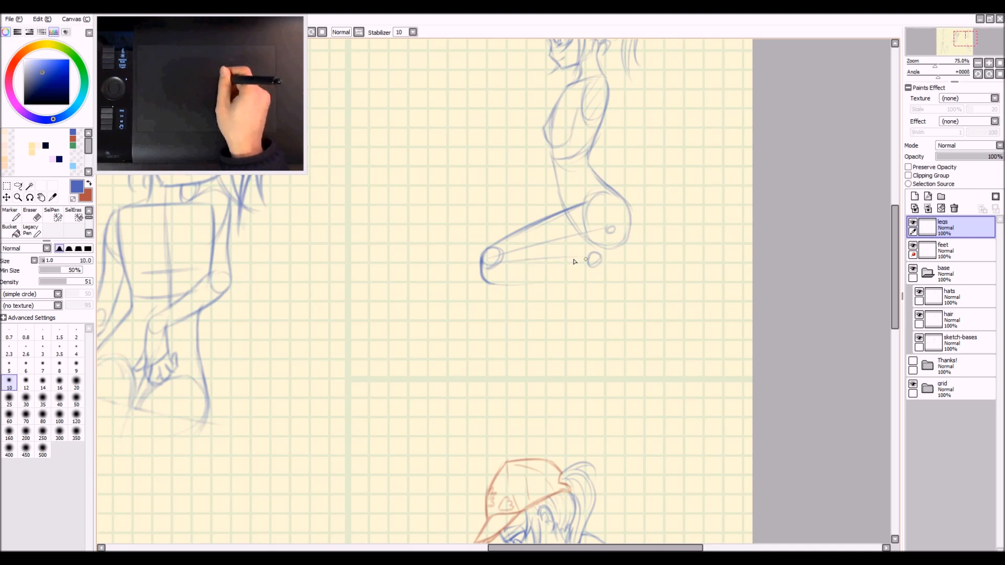
{"action": "key", "text": "ctrl+z"}
{"action": "left_click_drag", "start_coordinate": [502, 266], "coordinate": [600, 262]}
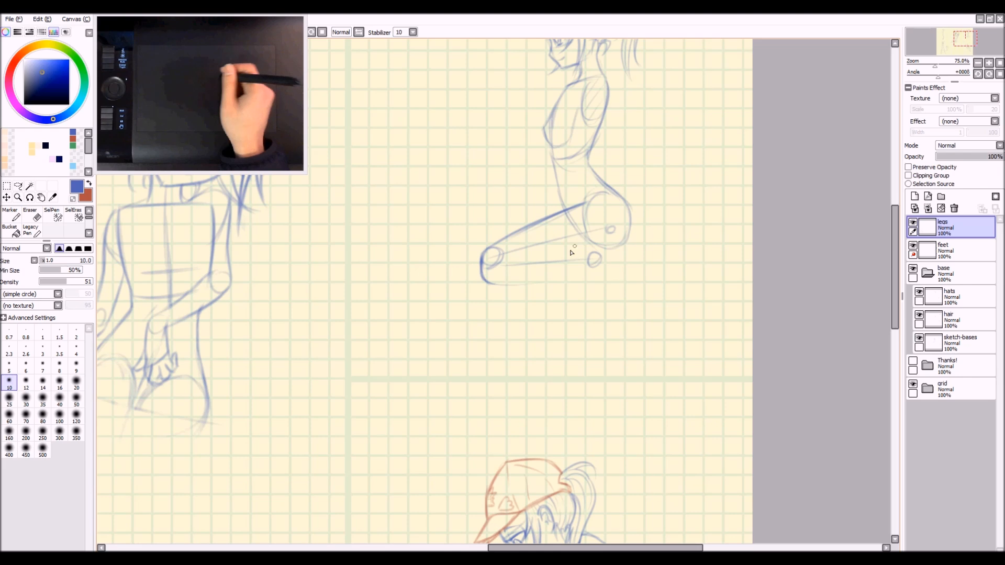
{"action": "left_click_drag", "start_coordinate": [368, 375], "coordinate": [790, 422]}
{"action": "left_click_drag", "start_coordinate": [366, 382], "coordinate": [585, 391]}
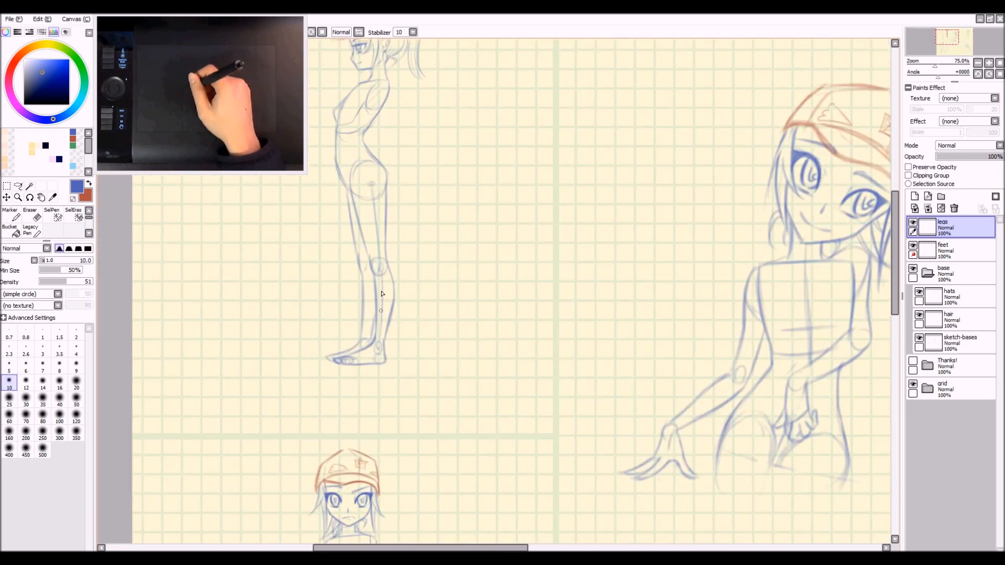
{"action": "left_click_drag", "start_coordinate": [728, 332], "coordinate": [366, 287]}
{"action": "left_click_drag", "start_coordinate": [790, 346], "coordinate": [461, 318]}
Step: Draw the upper-right figure's buttock contour and continue it along the underside of the thigh to behind the knee
{"action": "scroll", "coordinate": [542, 245], "scroll_direction": "up", "scroll_amount": 1}
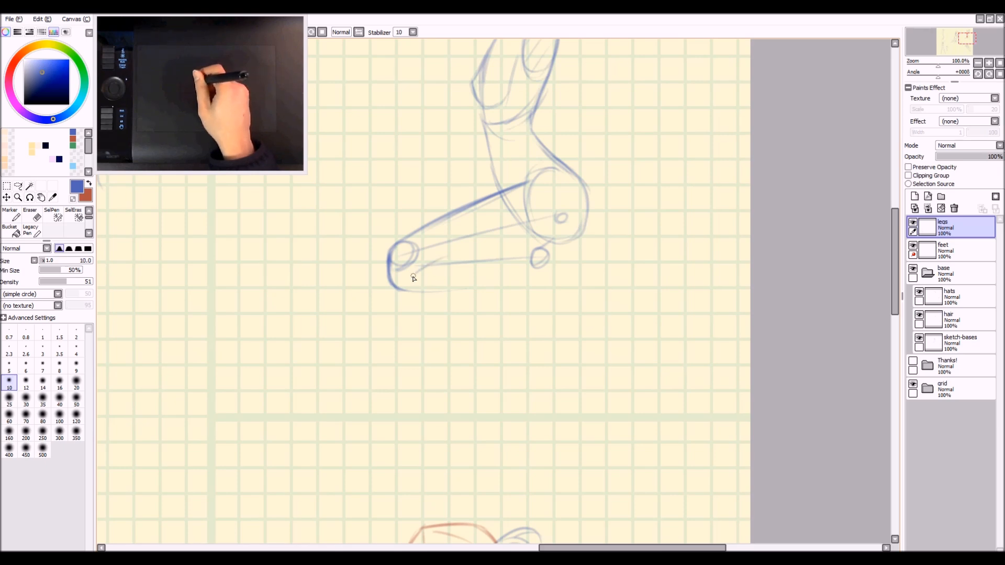
{"action": "left_click_drag", "start_coordinate": [417, 275], "coordinate": [502, 253]}
{"action": "key", "text": "ctrl+z"}
{"action": "left_click_drag", "start_coordinate": [427, 272], "coordinate": [512, 244]}
{"action": "key", "text": "ctrl+z"}
{"action": "left_click_drag", "start_coordinate": [435, 264], "coordinate": [493, 252]}
{"action": "mouse_move", "coordinate": [589, 193]}
{"action": "left_mouse_down"}
{"action": "mouse_move", "coordinate": [584, 222]}
{"action": "mouse_move", "coordinate": [588, 191]}
{"action": "mouse_move", "coordinate": [567, 237]}
{"action": "mouse_move", "coordinate": [584, 220]}
{"action": "mouse_move", "coordinate": [546, 248]}
{"action": "mouse_move", "coordinate": [574, 237]}
{"action": "mouse_move", "coordinate": [531, 250]}
{"action": "mouse_move", "coordinate": [555, 245]}
{"action": "mouse_move", "coordinate": [427, 264]}
{"action": "mouse_move", "coordinate": [522, 248]}
{"action": "mouse_move", "coordinate": [439, 259]}
{"action": "left_mouse_up"}
{"action": "key", "text": "ctrl+z"}
{"action": "key", "text": "ctrl+z"}
{"action": "left_click_drag", "start_coordinate": [518, 251], "coordinate": [437, 259]}
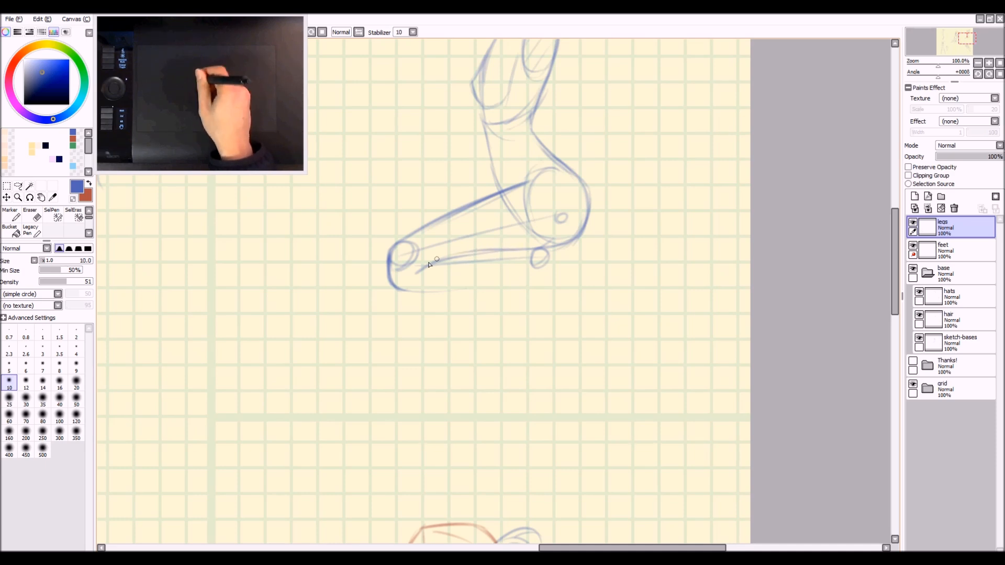
{"action": "left_click_drag", "start_coordinate": [511, 250], "coordinate": [468, 257]}
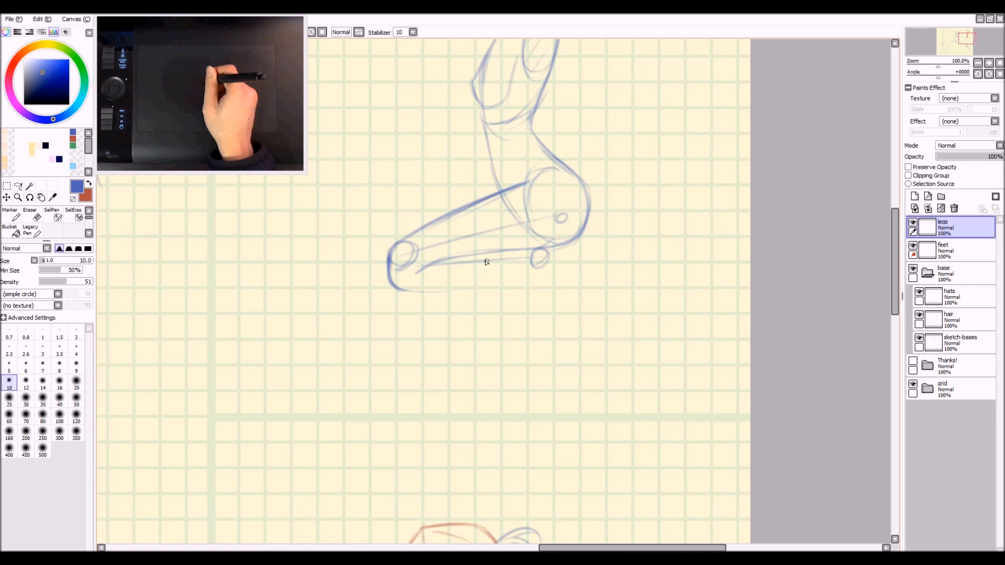
Step: Draw the bottom contour of the upper-right figure's folded lower leg from the knee to beneath the ankle circle
{"action": "key", "text": "e"}
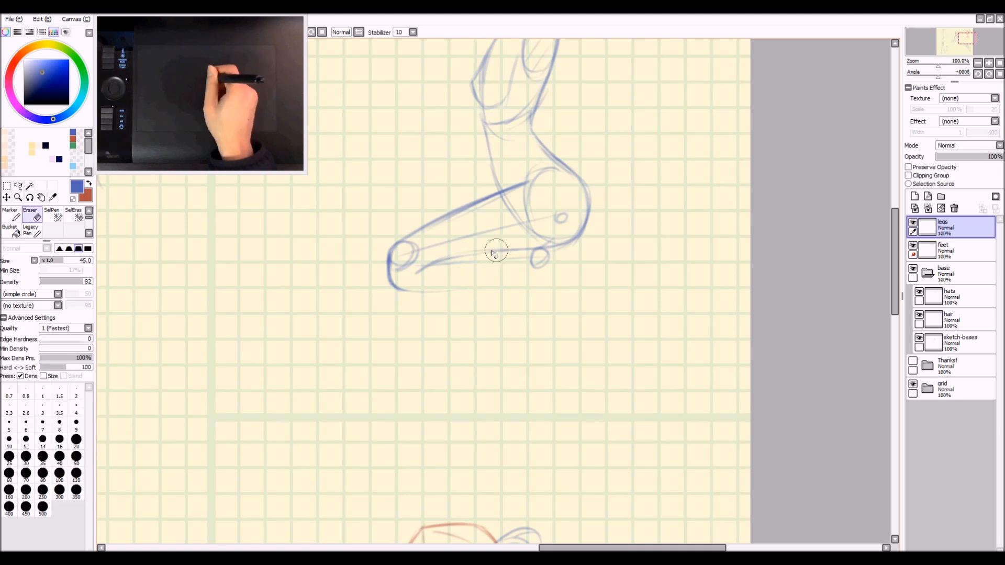
{"action": "key", "text": "e"}
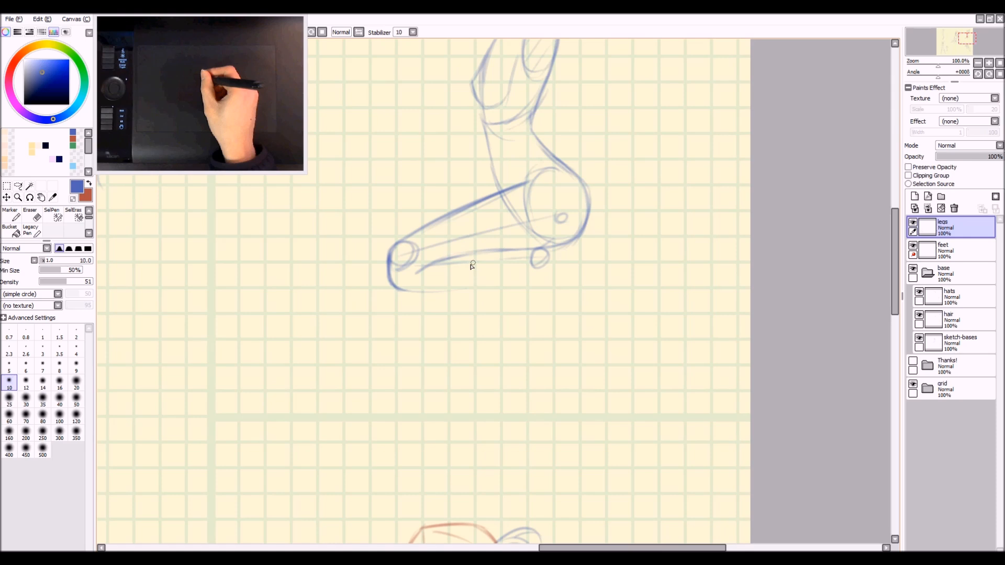
{"action": "left_click_drag", "start_coordinate": [406, 292], "coordinate": [443, 290]}
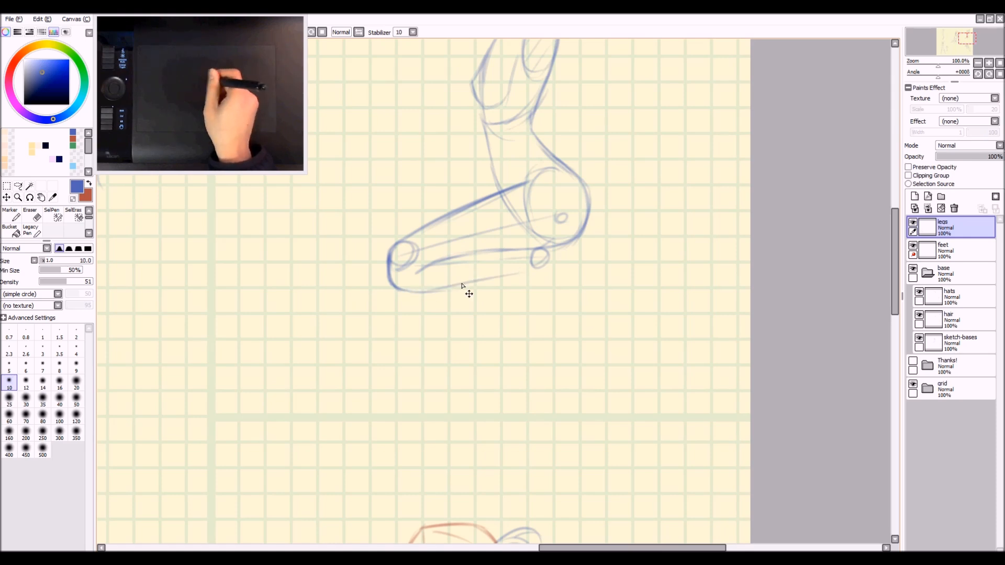
{"action": "left_click_drag", "start_coordinate": [420, 292], "coordinate": [512, 278]}
{"action": "key", "text": "ctrl+z"}
{"action": "left_click_drag", "start_coordinate": [414, 292], "coordinate": [505, 274]}
{"action": "left_click_drag", "start_coordinate": [426, 289], "coordinate": [534, 270]}
{"action": "left_click_drag", "start_coordinate": [448, 285], "coordinate": [538, 270]}
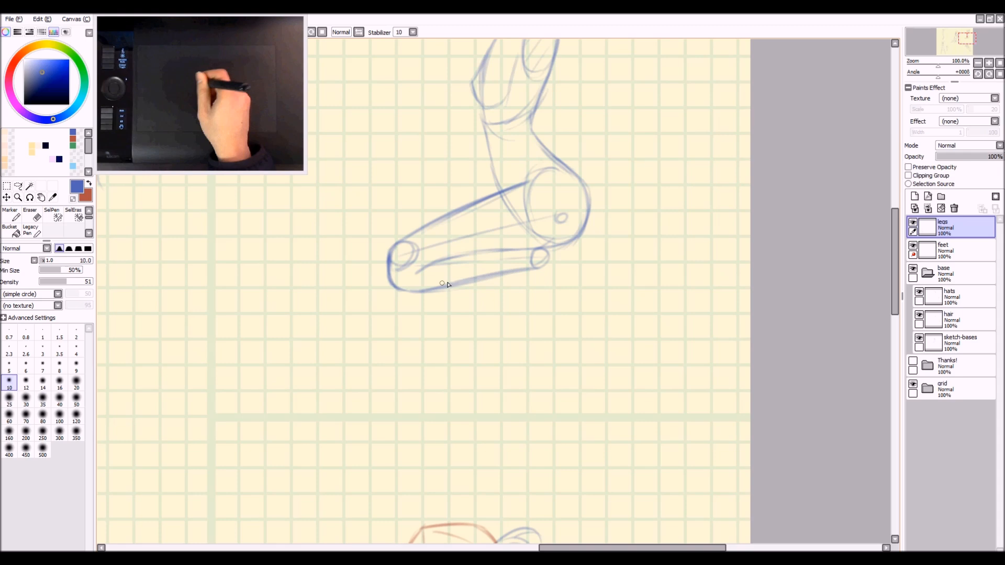
Step: Lasso the upper-right figure's folded leg, rotate it clockwise and shift it until the lower leg lies nearly horizontal
{"action": "left_click_drag", "start_coordinate": [549, 233], "coordinate": [529, 371]}
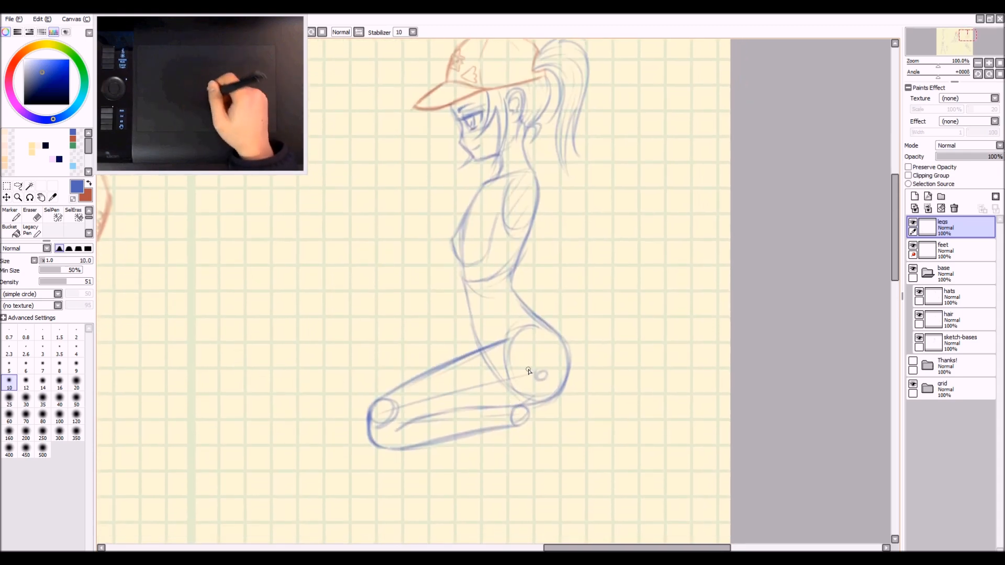
{"action": "key", "text": "l"}
{"action": "mouse_move", "coordinate": [543, 295]}
{"action": "left_mouse_down"}
{"action": "mouse_move", "coordinate": [312, 510]}
{"action": "mouse_move", "coordinate": [583, 285]}
{"action": "left_mouse_up"}
{"action": "key", "text": "ctrl+t"}
{"action": "left_click_drag", "start_coordinate": [646, 319], "coordinate": [649, 354]}
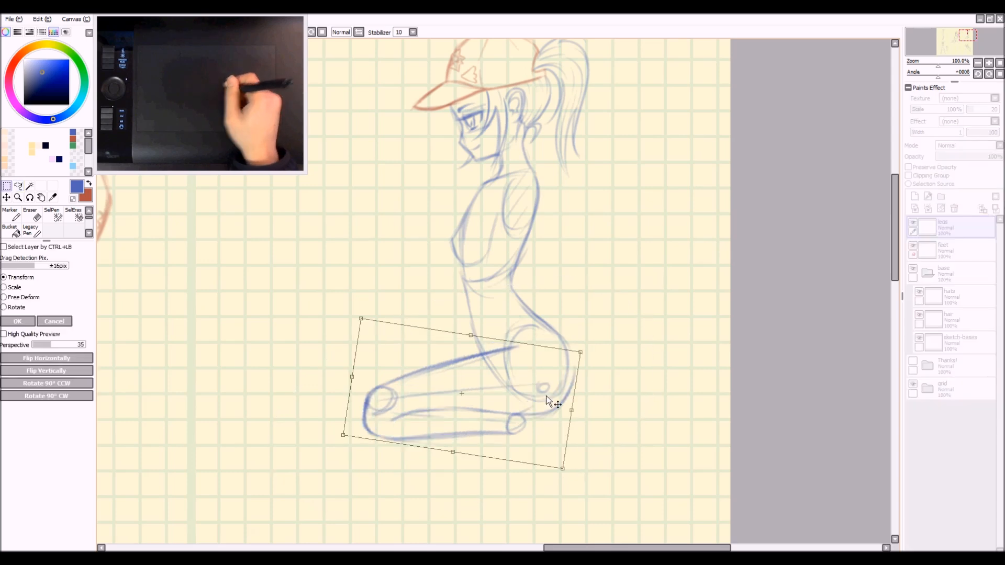
{"action": "left_click_drag", "start_coordinate": [511, 417], "coordinate": [505, 407]}
{"action": "left_click_drag", "start_coordinate": [602, 387], "coordinate": [546, 408]}
{"action": "key", "text": "Return"}
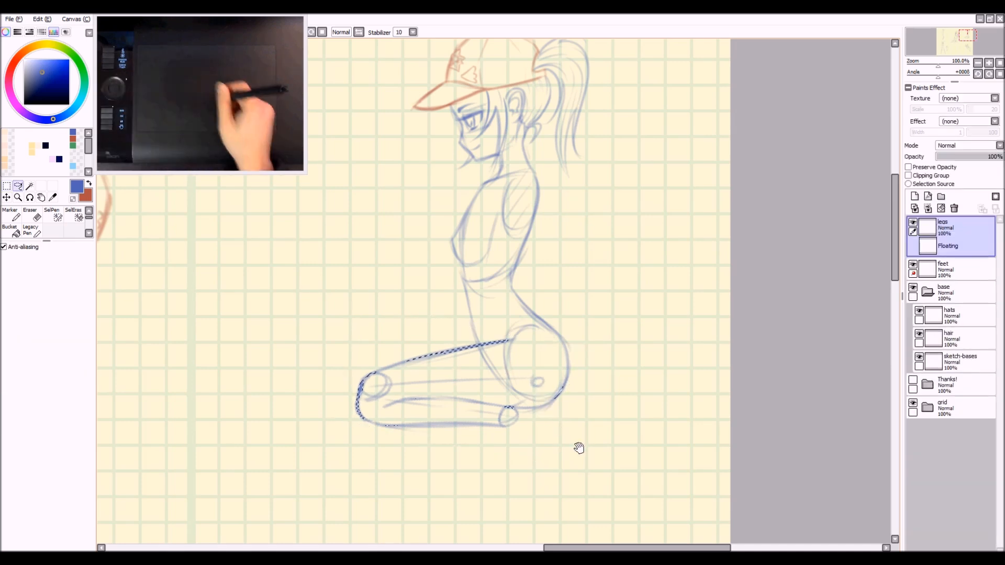
{"action": "left_click_drag", "start_coordinate": [578, 446], "coordinate": [568, 388]}
{"action": "key", "text": "ctrl+d"}
Step: Draw the top contour of the lower-right crouching figure's thigh, running from the knee circle down to the hip oval
{"action": "left_click_drag", "start_coordinate": [499, 418], "coordinate": [509, 387]}
{"action": "left_click_drag", "start_coordinate": [503, 488], "coordinate": [472, 94]}
{"action": "left_click_drag", "start_coordinate": [492, 346], "coordinate": [442, 226]}
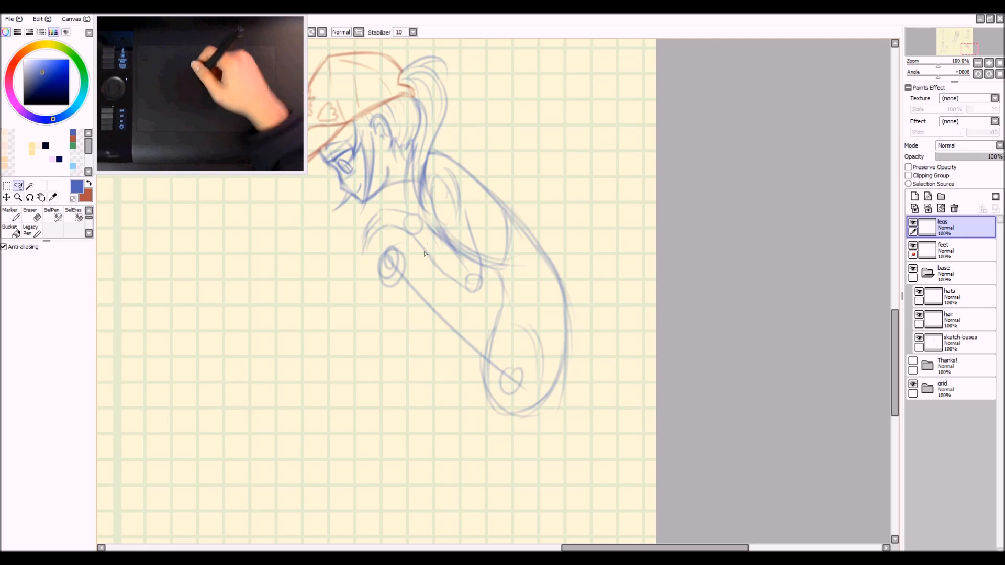
{"action": "key", "text": "n"}
{"action": "left_click_drag", "start_coordinate": [394, 244], "coordinate": [481, 309]}
{"action": "key", "text": "ctrl+z"}
{"action": "left_click_drag", "start_coordinate": [389, 241], "coordinate": [511, 337]}
{"action": "left_click_drag", "start_coordinate": [416, 262], "coordinate": [515, 343]}
{"action": "left_click_drag", "start_coordinate": [440, 277], "coordinate": [506, 338]}
{"action": "key", "text": "ctrl+z"}
{"action": "key", "text": "ctrl+z"}
{"action": "key", "text": "ctrl+z"}
{"action": "key", "text": "ctrl+z"}
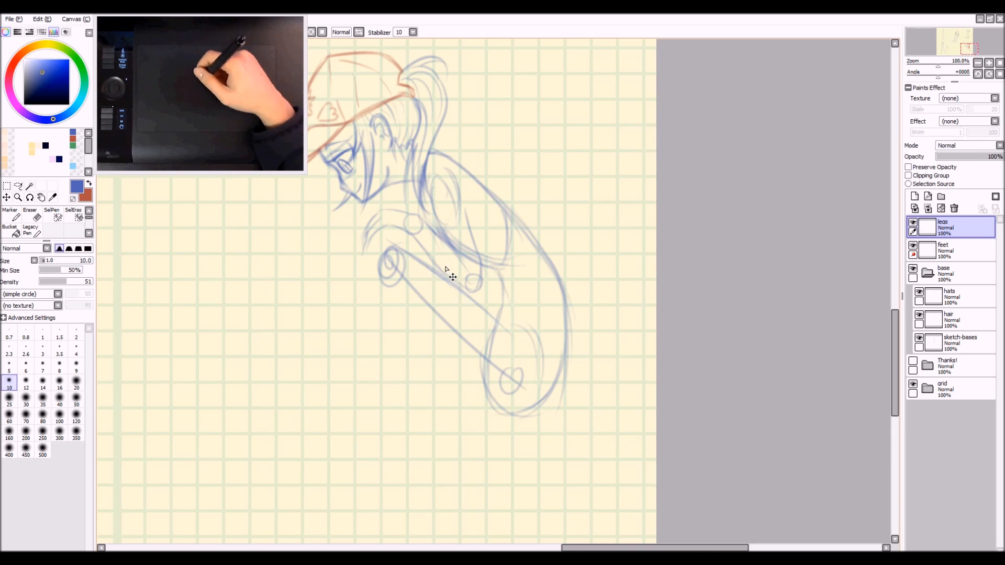
{"action": "key", "text": "ctrl+z"}
{"action": "left_click_drag", "start_coordinate": [405, 242], "coordinate": [525, 346]}
{"action": "left_click_drag", "start_coordinate": [433, 270], "coordinate": [522, 345]}
{"action": "key", "text": "ctrl+z"}
{"action": "key", "text": "ctrl+z"}
{"action": "left_click_drag", "start_coordinate": [415, 256], "coordinate": [525, 338]}
{"action": "left_click_drag", "start_coordinate": [441, 276], "coordinate": [525, 338]}
{"action": "mouse_move", "coordinate": [406, 251]}
{"action": "left_mouse_down"}
{"action": "mouse_move", "coordinate": [381, 249]}
{"action": "mouse_move", "coordinate": [377, 261]}
{"action": "left_mouse_up"}
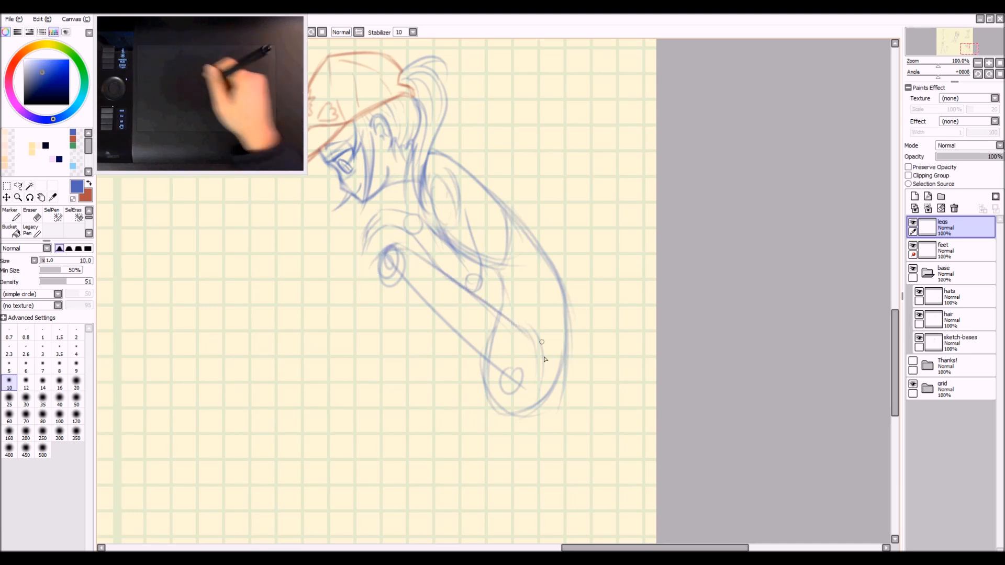
{"action": "mouse_move", "coordinate": [533, 335]}
{"action": "left_mouse_down"}
{"action": "mouse_move", "coordinate": [491, 364]}
{"action": "mouse_move", "coordinate": [541, 355]}
{"action": "mouse_move", "coordinate": [499, 336]}
{"action": "mouse_move", "coordinate": [533, 336]}
{"action": "mouse_move", "coordinate": [515, 405]}
{"action": "mouse_move", "coordinate": [498, 358]}
{"action": "mouse_move", "coordinate": [512, 396]}
{"action": "mouse_move", "coordinate": [520, 352]}
{"action": "mouse_move", "coordinate": [515, 379]}
{"action": "left_mouse_up"}
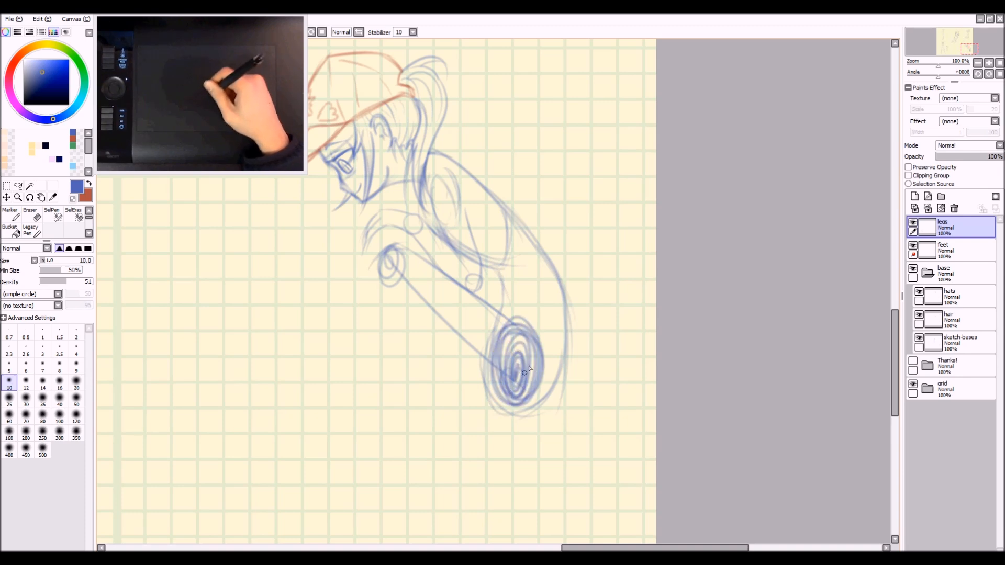
{"action": "key", "text": "ctrl+z"}
{"action": "key", "text": "ctrl+z"}
{"action": "key", "text": "ctrl+z"}
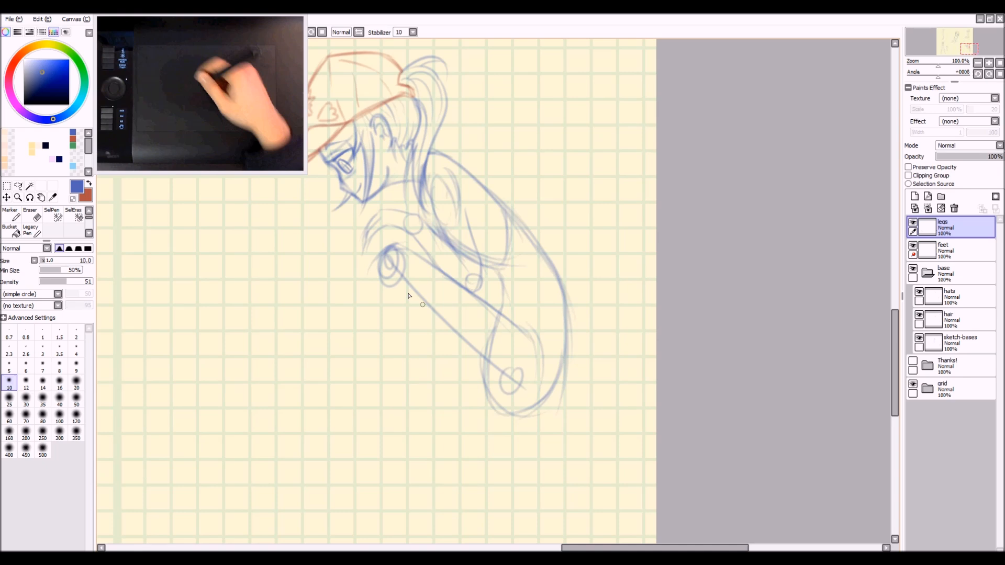
Step: Round off the crouching figure's knee with a curved contour from the thigh into the start of the shin
{"action": "left_click_drag", "start_coordinate": [383, 260], "coordinate": [378, 296]}
{"action": "key", "text": "ctrl+z"}
{"action": "left_click_drag", "start_coordinate": [387, 252], "coordinate": [368, 290]}
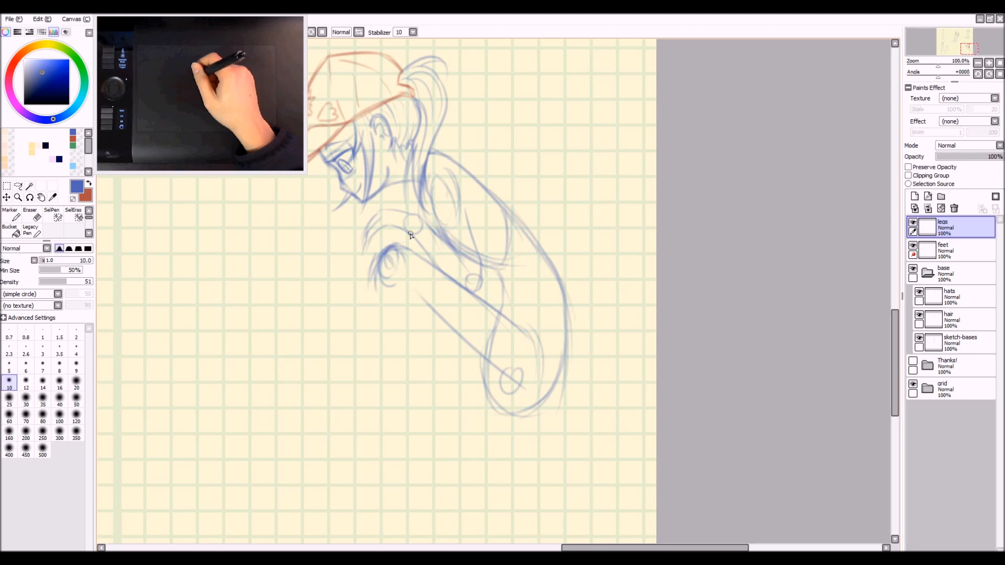
Step: Lasso the crouching figure's thigh and knee and distort the selection so the knee end moves up and outward
{"action": "key", "text": "l"}
{"action": "mouse_move", "coordinate": [580, 357]}
{"action": "left_mouse_down"}
{"action": "mouse_move", "coordinate": [347, 262]}
{"action": "mouse_move", "coordinate": [563, 468]}
{"action": "left_mouse_up"}
{"action": "key", "text": "ctrl+t"}
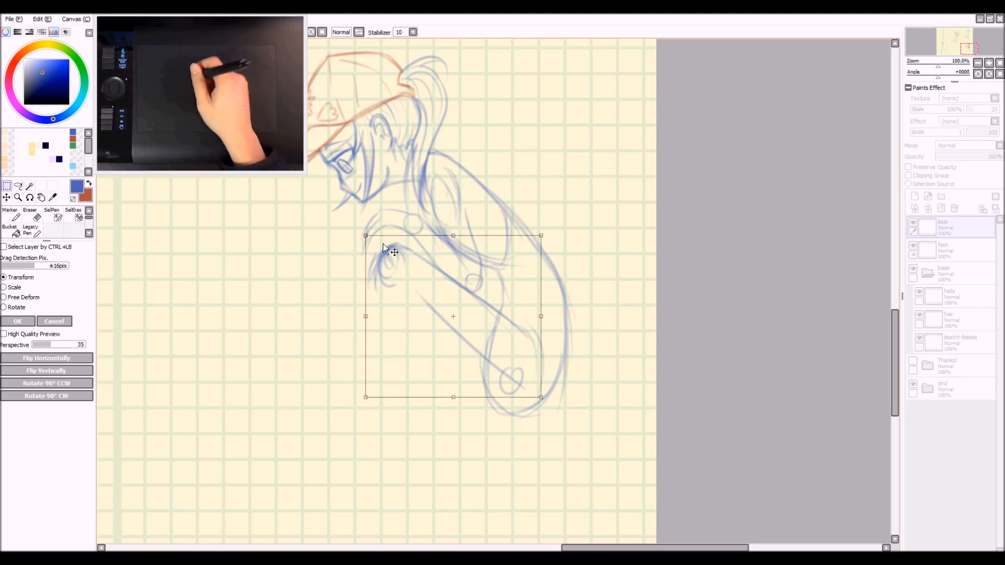
{"action": "left_click_drag", "start_coordinate": [365, 230], "coordinate": [359, 215]}
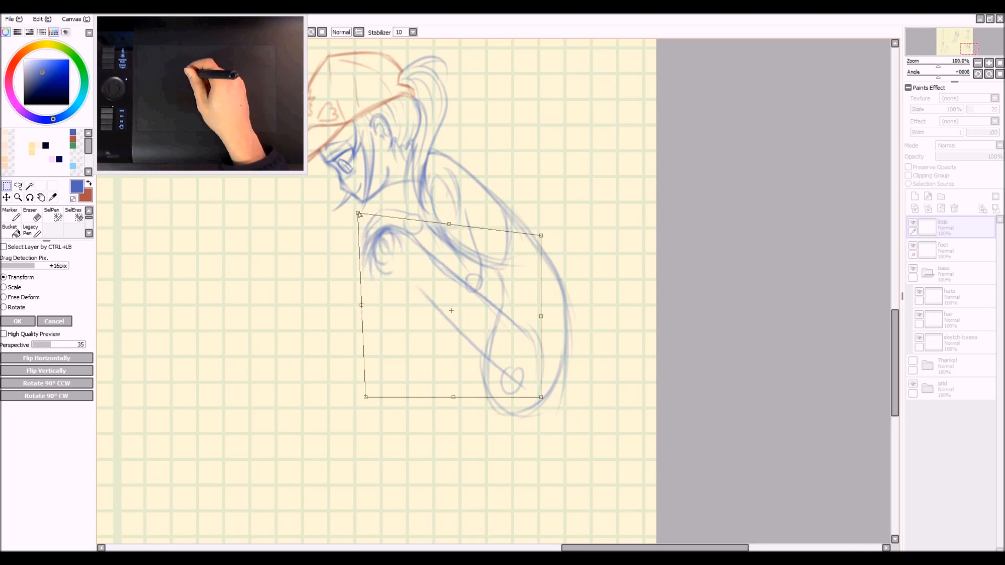
{"action": "left_click_drag", "start_coordinate": [366, 397], "coordinate": [356, 399]}
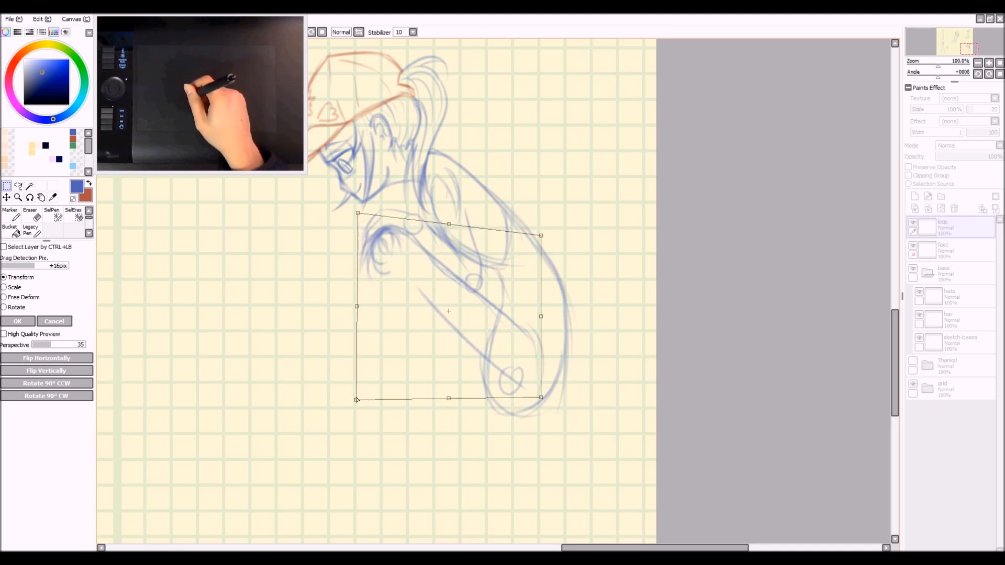
{"action": "left_click_drag", "start_coordinate": [450, 228], "coordinate": [451, 226]}
{"action": "key", "text": "Return"}
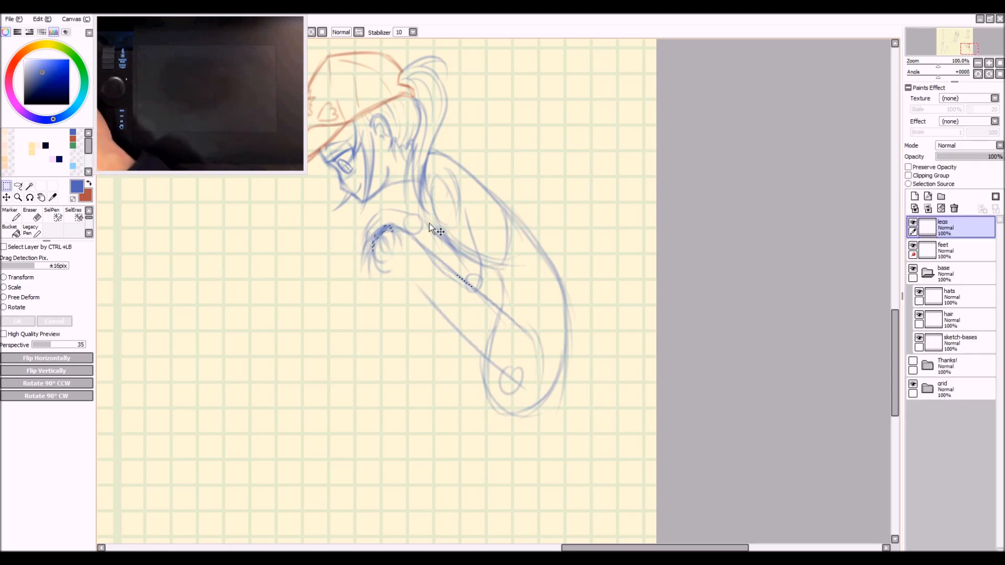
{"action": "mouse_move", "coordinate": [371, 244]}
{"action": "left_mouse_down"}
{"action": "mouse_move", "coordinate": [366, 277]}
{"action": "mouse_move", "coordinate": [442, 396]}
{"action": "left_mouse_up"}
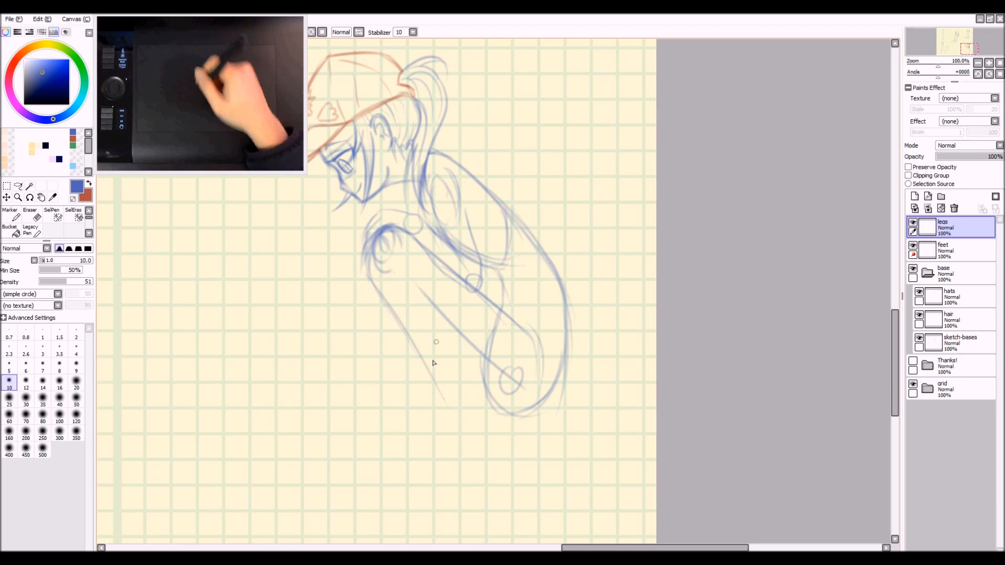
{"action": "key", "text": "ctrl+z"}
{"action": "key", "text": "ctrl+z"}
{"action": "key", "text": "ctrl+z"}
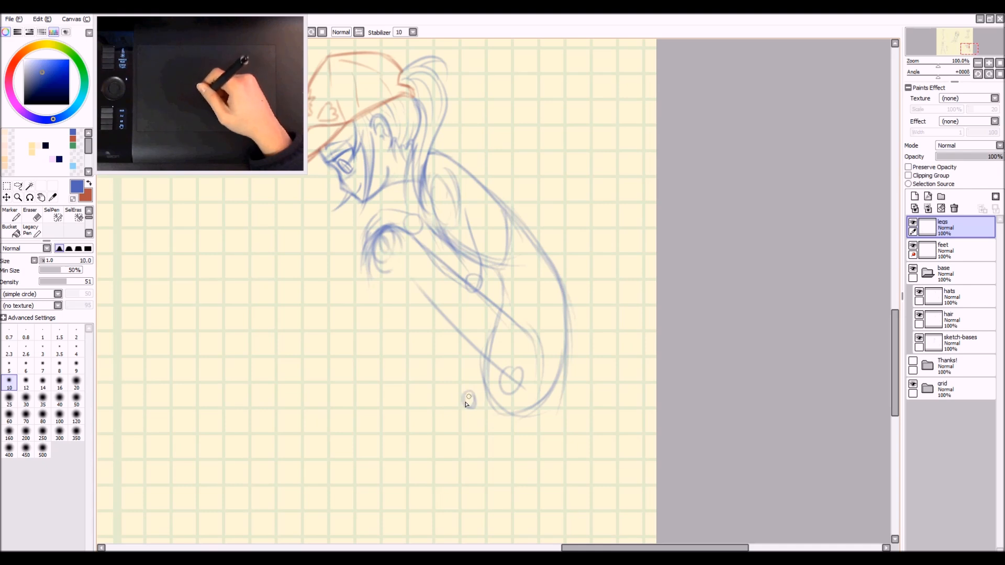
{"action": "key", "text": "ctrl+z"}
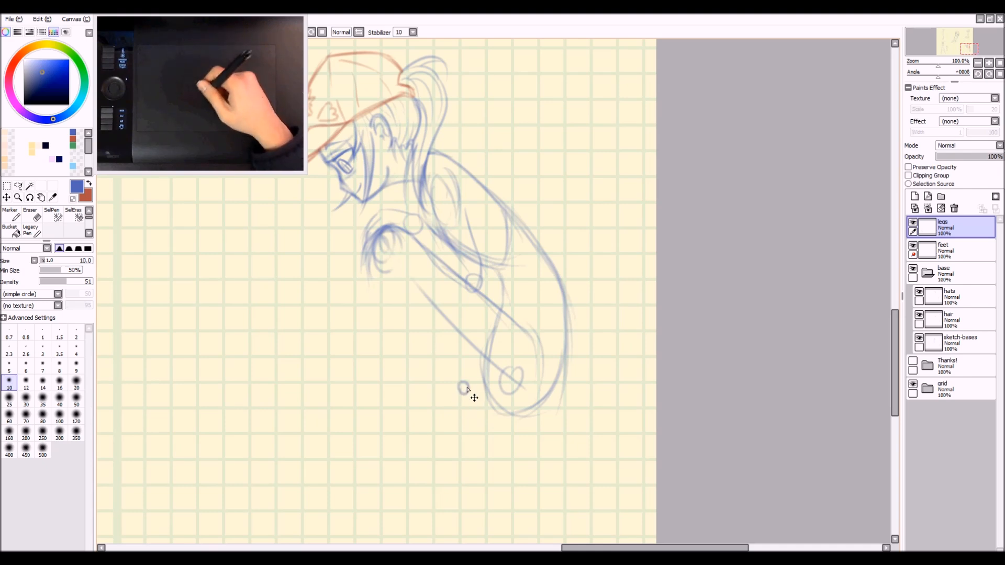
Step: Sketch an ankle circle beside the crouching figure's hip and draw the shin's front contour from the knee to it
{"action": "left_click_drag", "start_coordinate": [455, 382], "coordinate": [461, 378]}
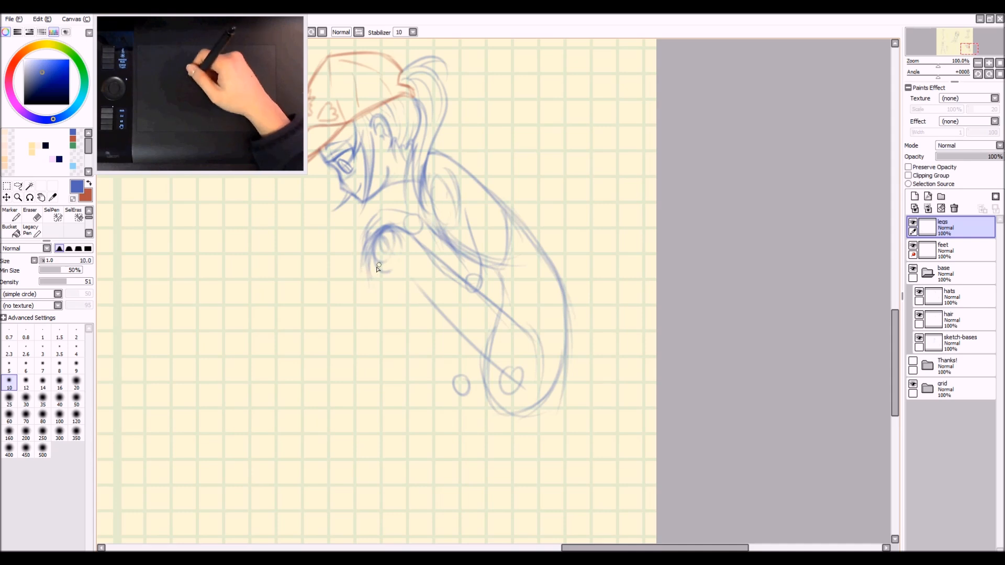
{"action": "left_click_drag", "start_coordinate": [390, 293], "coordinate": [448, 362]}
{"action": "key", "text": "ctrl+z"}
{"action": "mouse_move", "coordinate": [371, 273]}
{"action": "left_mouse_down"}
{"action": "mouse_move", "coordinate": [454, 380]}
{"action": "mouse_move", "coordinate": [435, 358]}
{"action": "mouse_move", "coordinate": [447, 371]}
{"action": "left_mouse_up"}
{"action": "key", "text": "ctrl+z"}
{"action": "left_click_drag", "start_coordinate": [386, 294], "coordinate": [453, 386]}
{"action": "key", "text": "ctrl+z"}
{"action": "left_click_drag", "start_coordinate": [375, 276], "coordinate": [451, 385]}
{"action": "key", "text": "ctrl+z"}
{"action": "left_click_drag", "start_coordinate": [395, 307], "coordinate": [450, 383]}
{"action": "left_click_drag", "start_coordinate": [412, 332], "coordinate": [451, 383]}
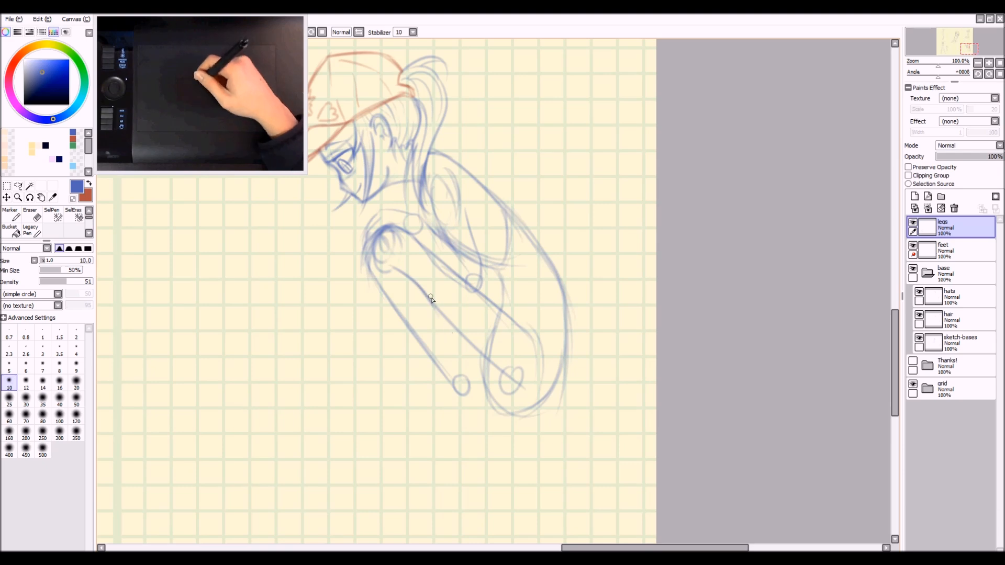
Step: Draw the crouching figure's calf contour from behind the knee down to the underside of the buttock
{"action": "left_click_drag", "start_coordinate": [434, 306], "coordinate": [484, 389]}
{"action": "mouse_move", "coordinate": [452, 329]}
{"action": "left_mouse_down"}
{"action": "mouse_move", "coordinate": [500, 407]}
{"action": "mouse_move", "coordinate": [491, 400]}
{"action": "left_mouse_up"}
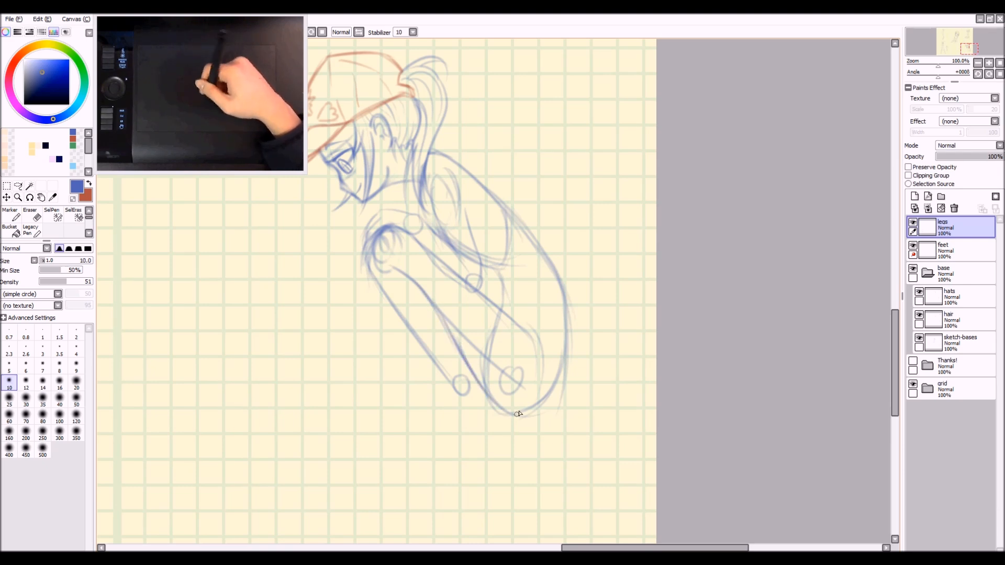
{"action": "key", "text": "ctrl+z"}
{"action": "key", "text": "ctrl+z"}
{"action": "key", "text": "ctrl+z"}
{"action": "key", "text": "ctrl+z"}
{"action": "key", "text": "ctrl+z"}
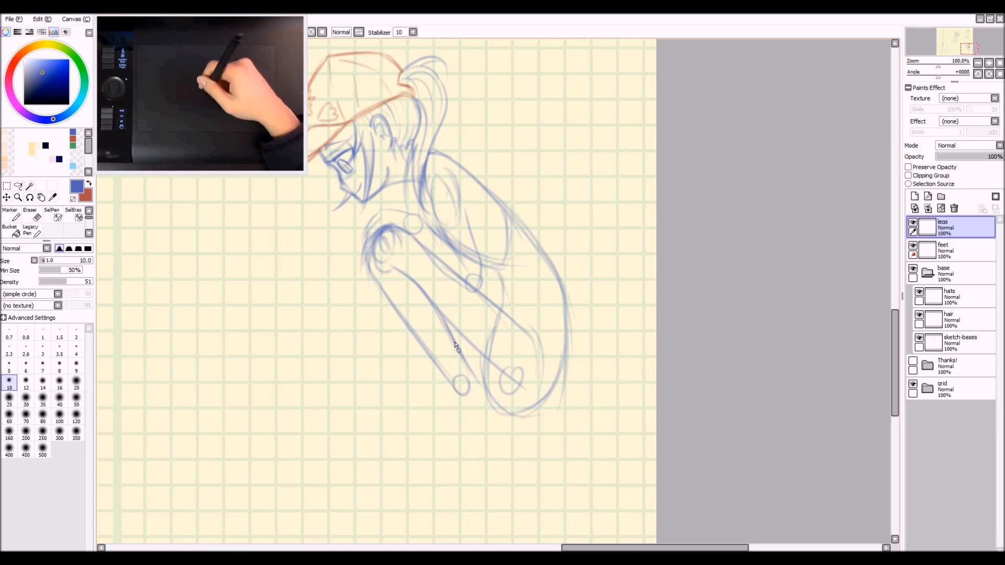
{"action": "left_click_drag", "start_coordinate": [435, 308], "coordinate": [488, 401]}
{"action": "mouse_move", "coordinate": [463, 364]}
{"action": "left_mouse_down"}
{"action": "mouse_move", "coordinate": [492, 404]}
{"action": "mouse_move", "coordinate": [520, 413]}
{"action": "left_mouse_up"}
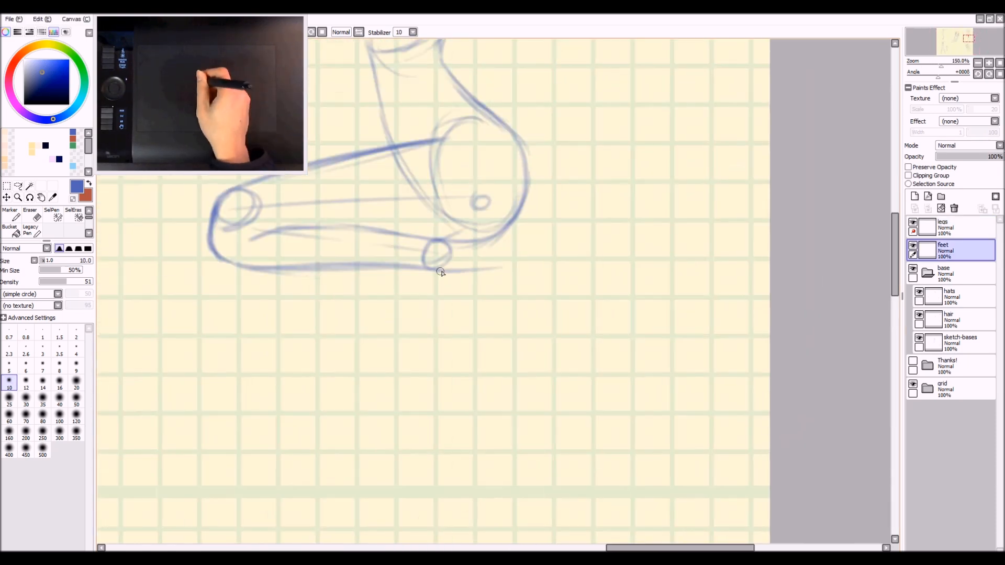
Step: On the feet layer, sketch the kneeling figure's foot extending behind the ankle and the crouching figure's foot below its ankle
{"action": "left_click_drag", "start_coordinate": [439, 238], "coordinate": [516, 268]}
{"action": "mouse_move", "coordinate": [461, 220]}
{"action": "left_mouse_down"}
{"action": "mouse_move", "coordinate": [550, 250]}
{"action": "mouse_move", "coordinate": [470, 227]}
{"action": "mouse_move", "coordinate": [448, 235]}
{"action": "left_mouse_up"}
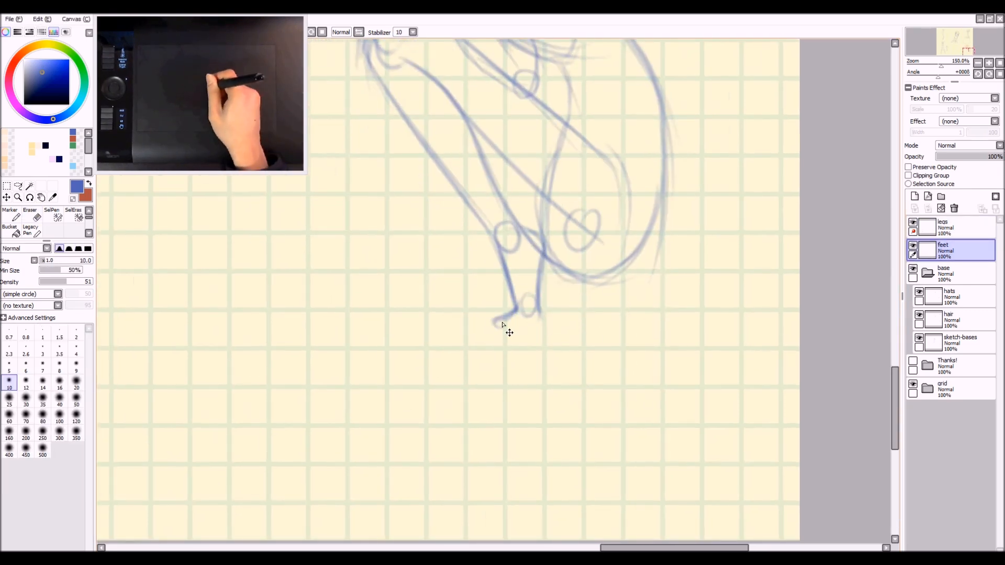
{"action": "left_click_drag", "start_coordinate": [503, 314], "coordinate": [523, 335]}
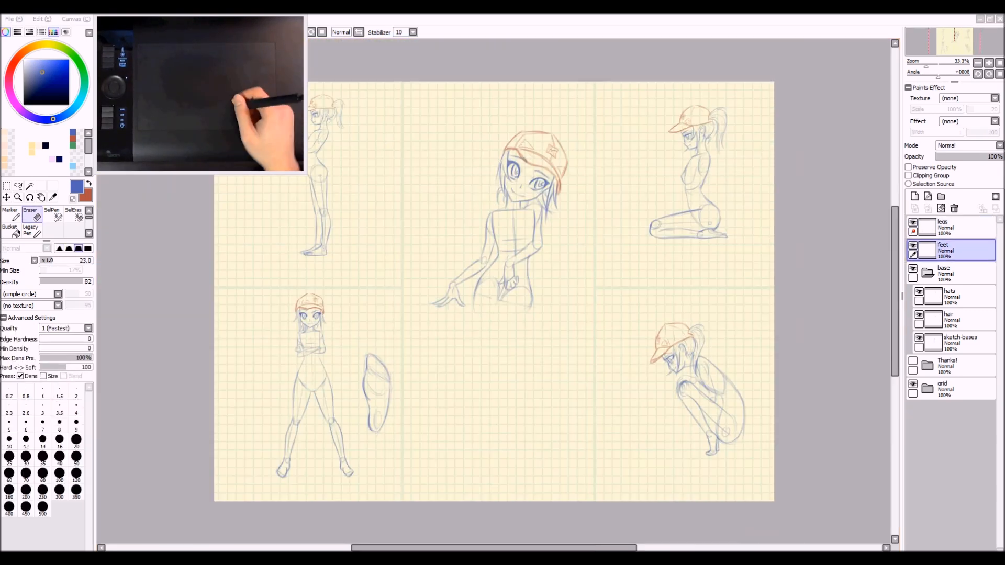
Step: Make the legs layer active for drawing and set the pen size to 12
{"action": "left_click", "coordinate": [944, 227]}
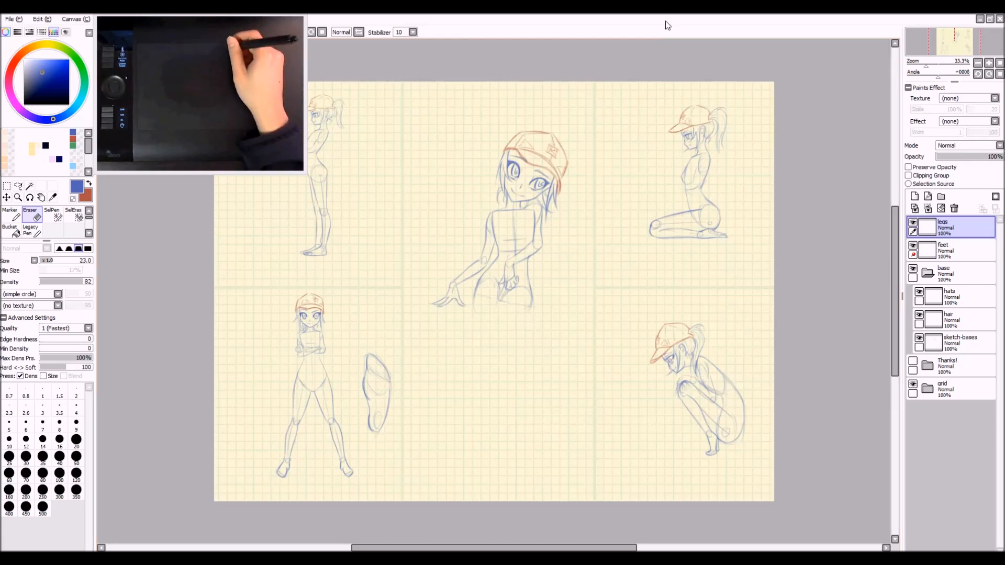
{"action": "left_click", "coordinate": [912, 224]}
{"action": "left_click", "coordinate": [912, 224]}
{"action": "key", "text": "n"}
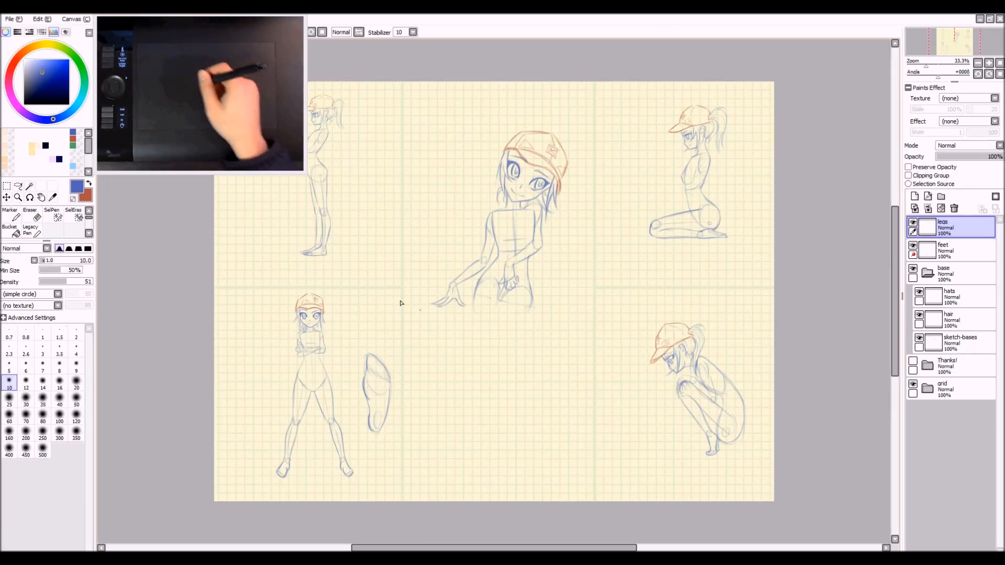
{"action": "left_click", "coordinate": [42, 383]}
{"action": "left_click", "coordinate": [26, 383]}
Step: Sketch two knee circles side by side just below the center figure's hips for her foreshortened legs
{"action": "scroll", "coordinate": [549, 301], "scroll_direction": "up", "scroll_amount": 1}
{"action": "mouse_move", "coordinate": [534, 324]}
{"action": "left_mouse_down"}
{"action": "mouse_move", "coordinate": [511, 435]}
{"action": "mouse_move", "coordinate": [545, 494]}
{"action": "mouse_move", "coordinate": [530, 309]}
{"action": "left_mouse_up"}
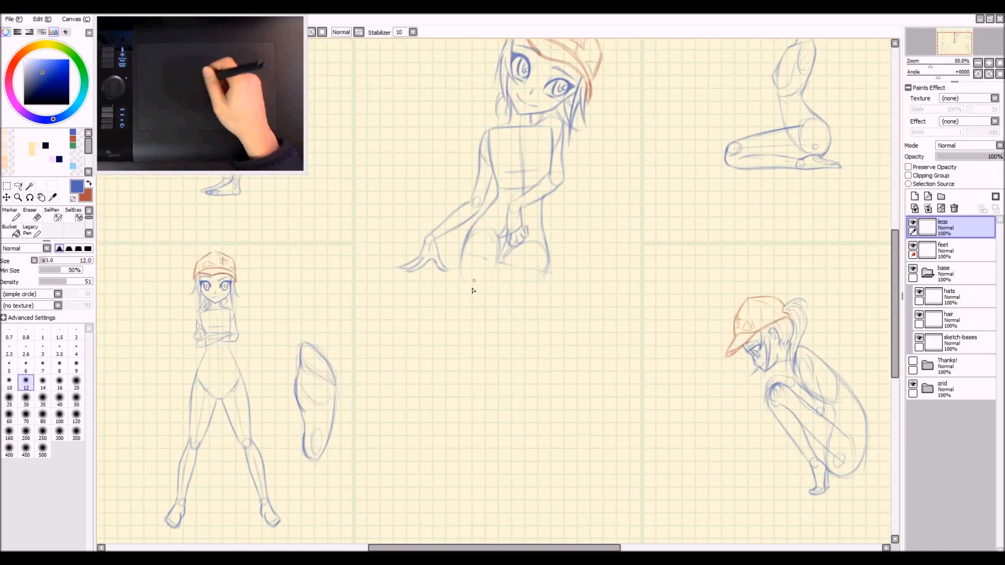
{"action": "mouse_move", "coordinate": [476, 293]}
{"action": "left_mouse_down"}
{"action": "mouse_move", "coordinate": [496, 283]}
{"action": "mouse_move", "coordinate": [479, 303]}
{"action": "left_mouse_up"}
{"action": "key", "text": "ctrl+z"}
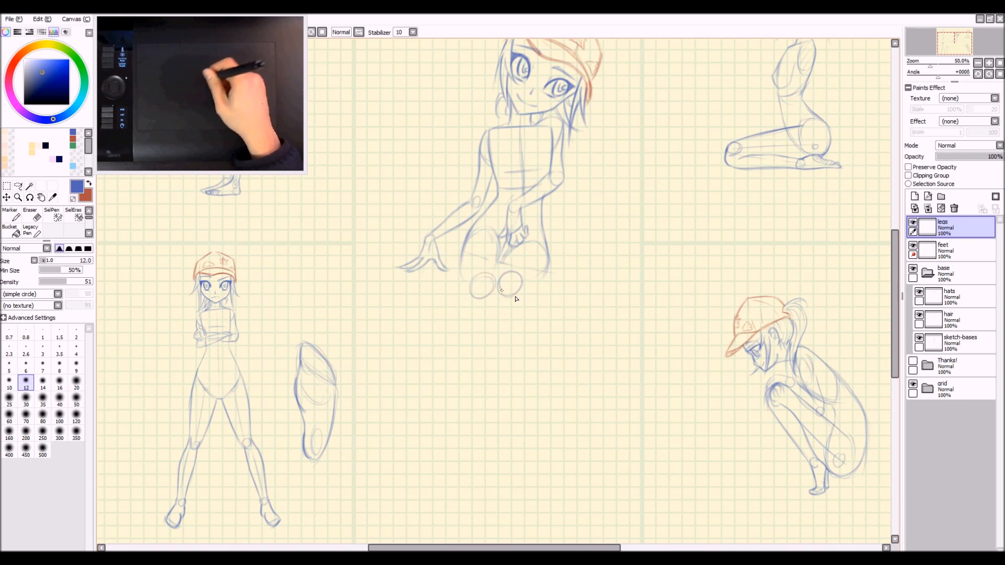
{"action": "key", "text": "ctrl+z"}
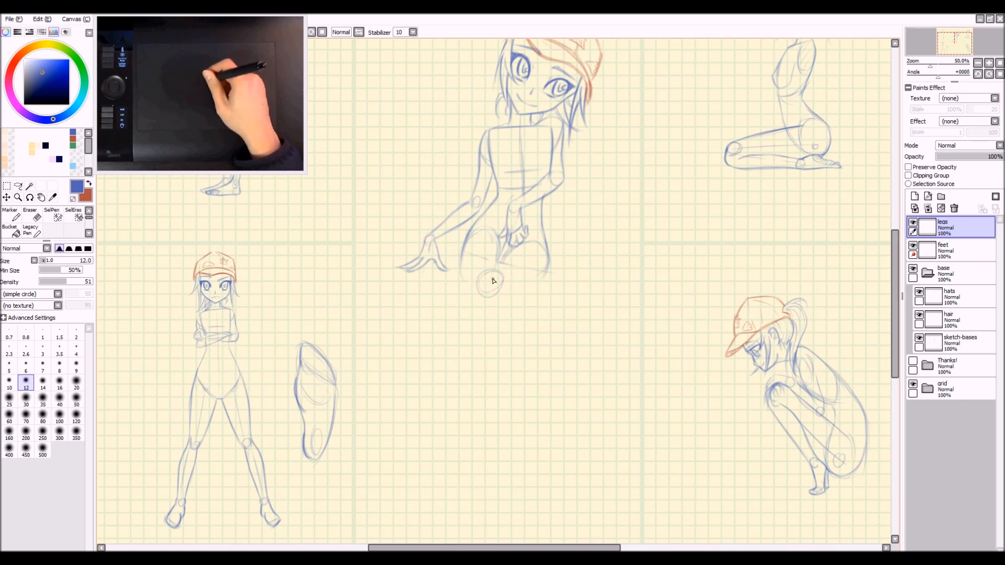
{"action": "key", "text": "ctrl+z"}
{"action": "mouse_move", "coordinate": [482, 290]}
{"action": "left_mouse_down"}
{"action": "mouse_move", "coordinate": [505, 285]}
{"action": "mouse_move", "coordinate": [479, 295]}
{"action": "mouse_move", "coordinate": [513, 268]}
{"action": "mouse_move", "coordinate": [524, 279]}
{"action": "mouse_move", "coordinate": [503, 342]}
{"action": "mouse_move", "coordinate": [508, 254]}
{"action": "left_mouse_up"}
{"action": "key", "text": "ctrl+z"}
{"action": "key", "text": "ctrl+z"}
{"action": "scroll", "coordinate": [508, 254], "scroll_direction": "up", "scroll_amount": 1}
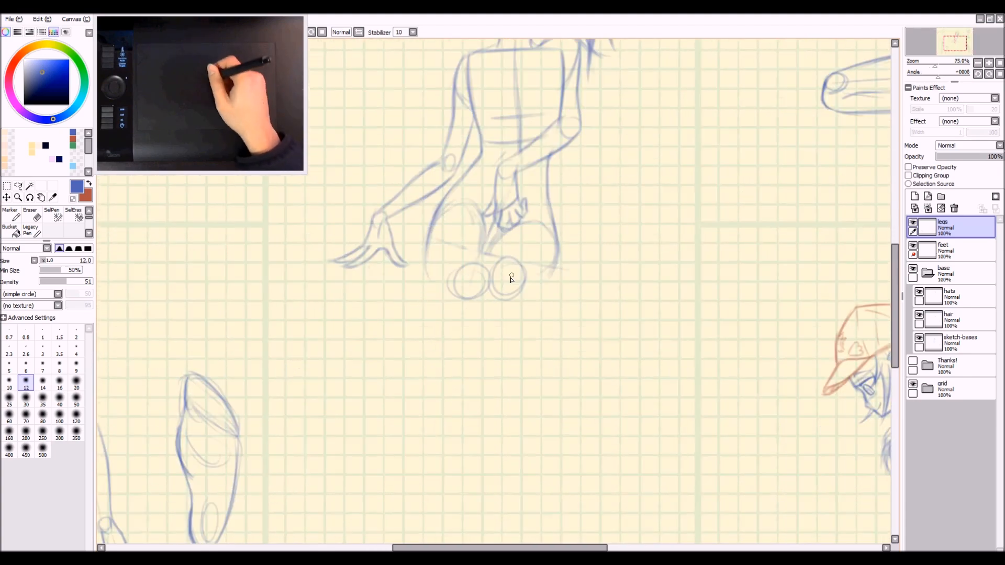
{"action": "scroll", "coordinate": [501, 271], "scroll_direction": "down", "scroll_amount": 1}
{"action": "left_click_drag", "start_coordinate": [505, 263], "coordinate": [477, 273]}
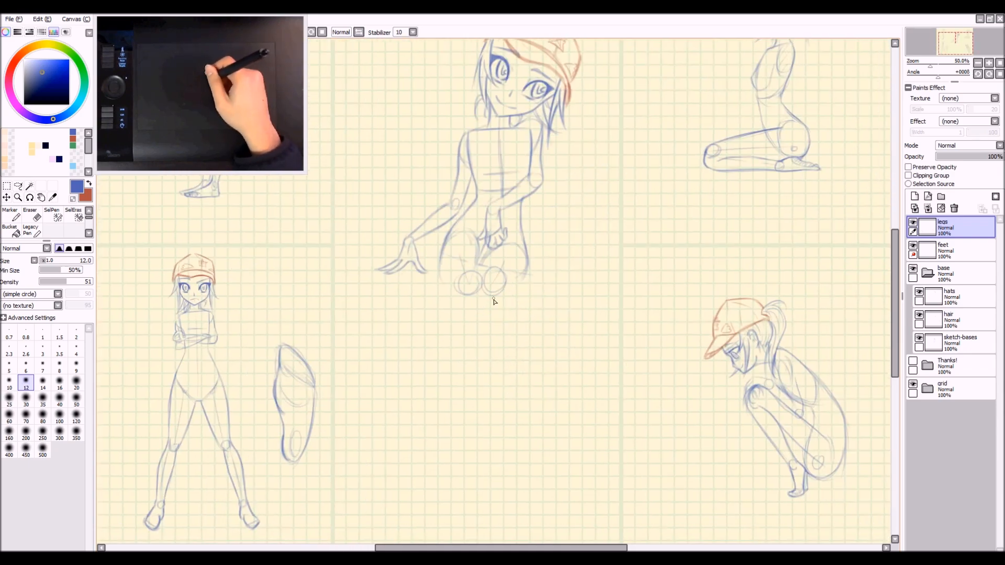
{"action": "scroll", "coordinate": [522, 266], "scroll_direction": "up", "scroll_amount": 1}
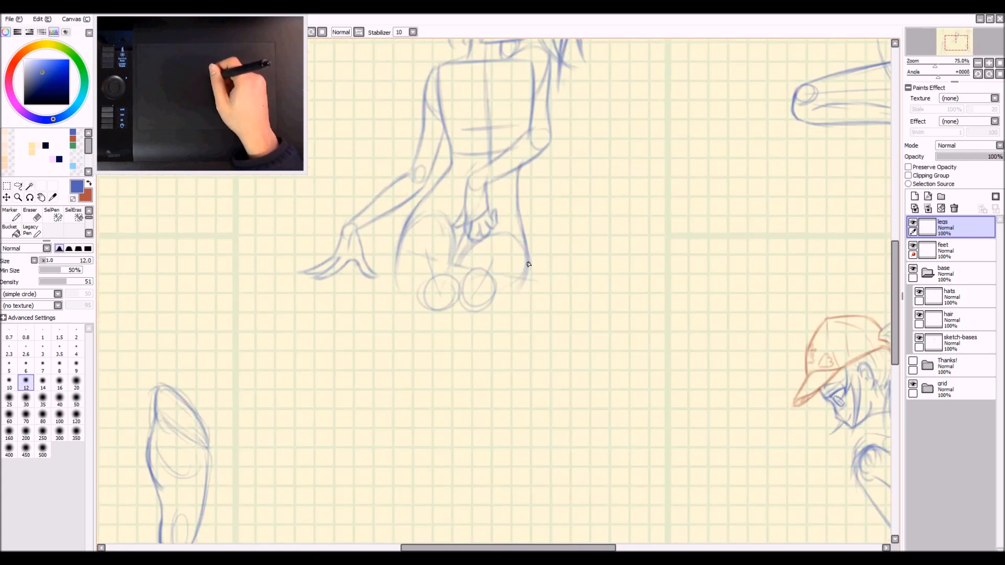
Step: Sketch two small ankle circles spaced apart well below the center figure's knee circles
{"action": "scroll", "coordinate": [487, 306], "scroll_direction": "down", "scroll_amount": 1}
{"action": "left_click_drag", "start_coordinate": [489, 348], "coordinate": [483, 295]}
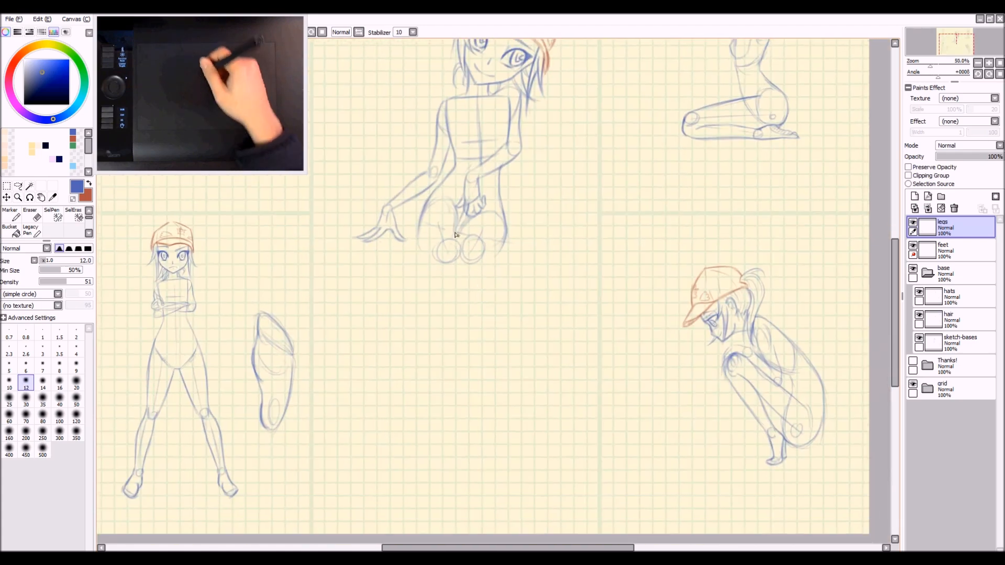
{"action": "scroll", "coordinate": [456, 251], "scroll_direction": "up", "scroll_amount": 1}
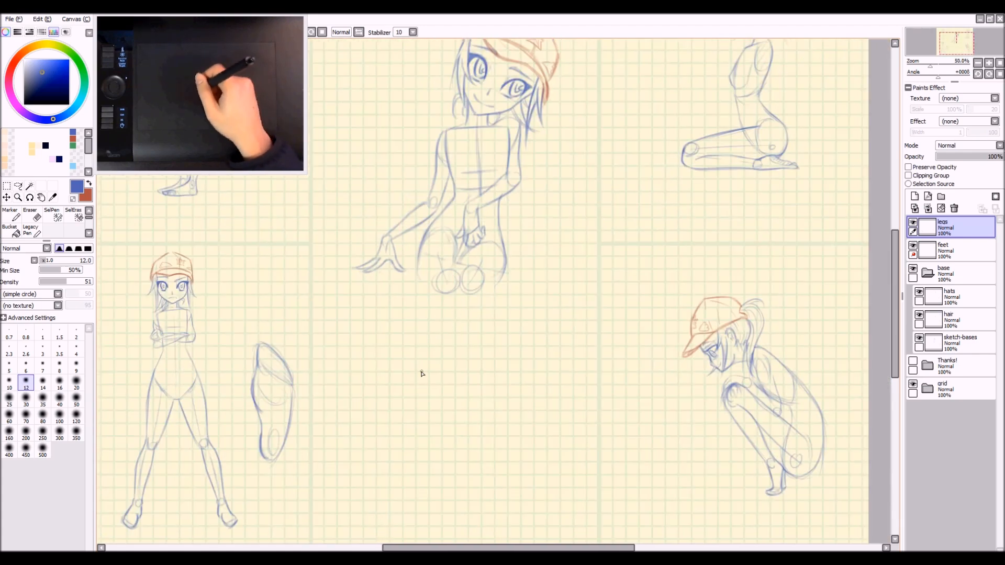
{"action": "left_click_drag", "start_coordinate": [401, 331], "coordinate": [466, 278]}
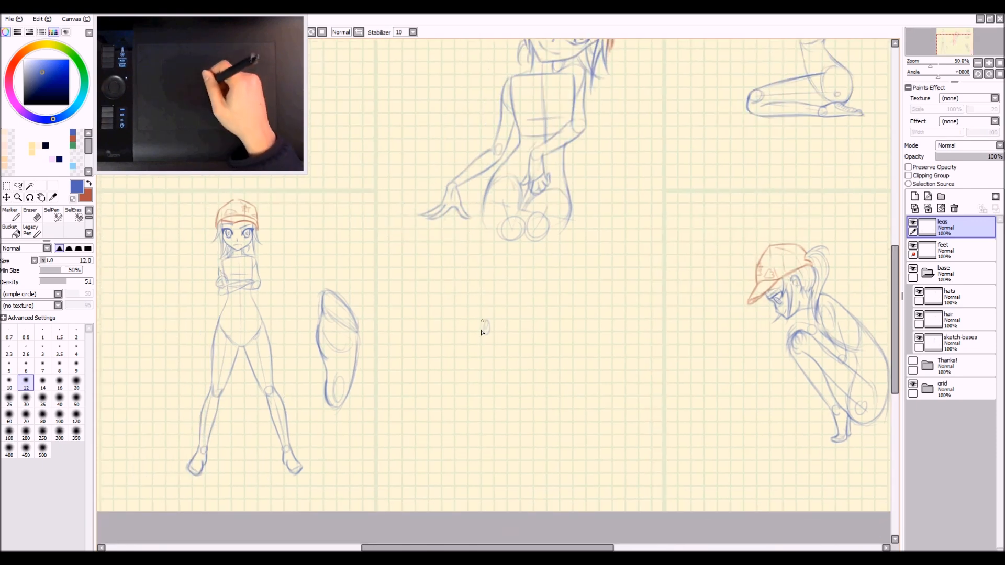
{"action": "left_click_drag", "start_coordinate": [536, 140], "coordinate": [440, 198]}
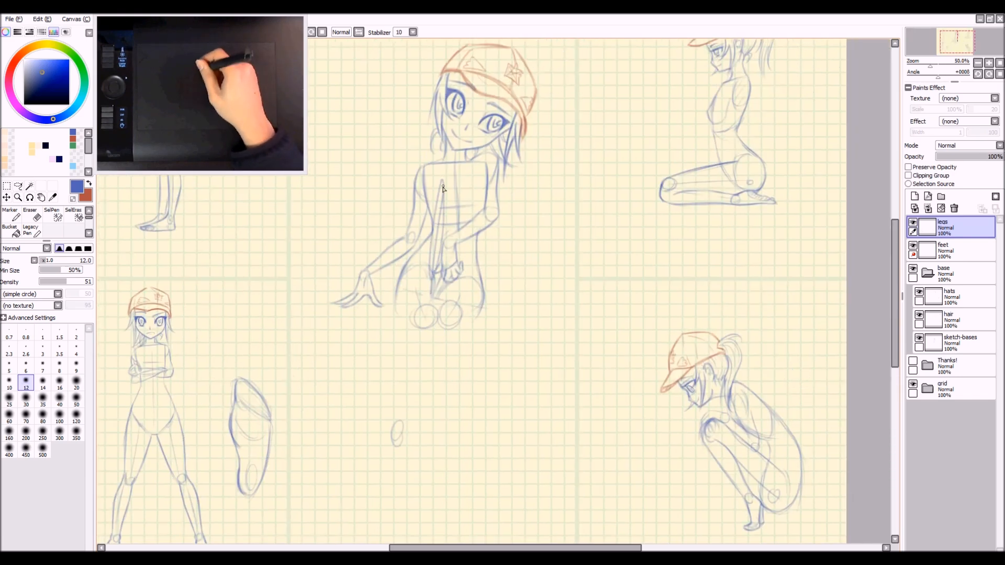
{"action": "key", "text": "ctrl+z"}
{"action": "left_click_drag", "start_coordinate": [411, 418], "coordinate": [404, 435]}
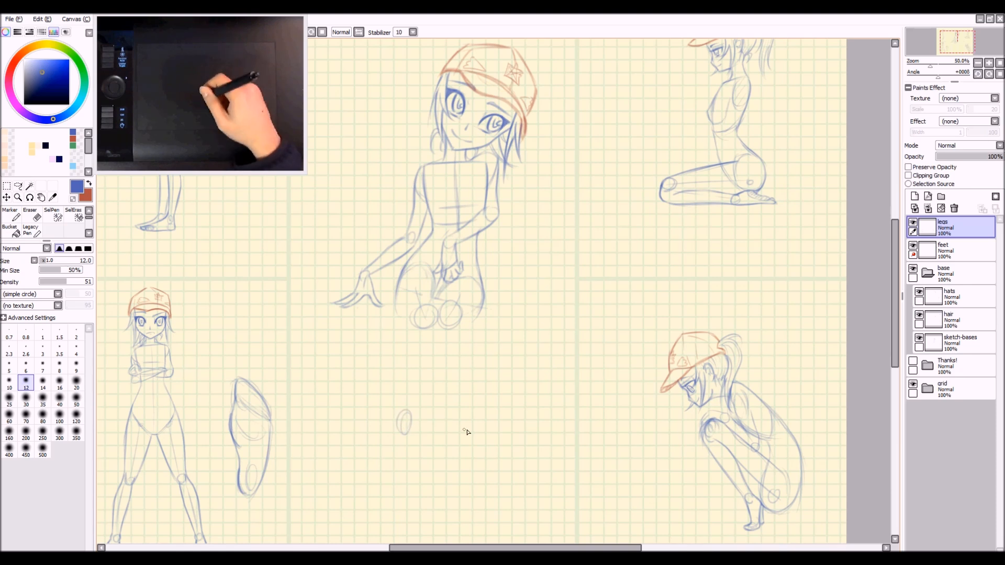
{"action": "left_click_drag", "start_coordinate": [476, 421], "coordinate": [478, 338]}
{"action": "key", "text": "ctrl+z"}
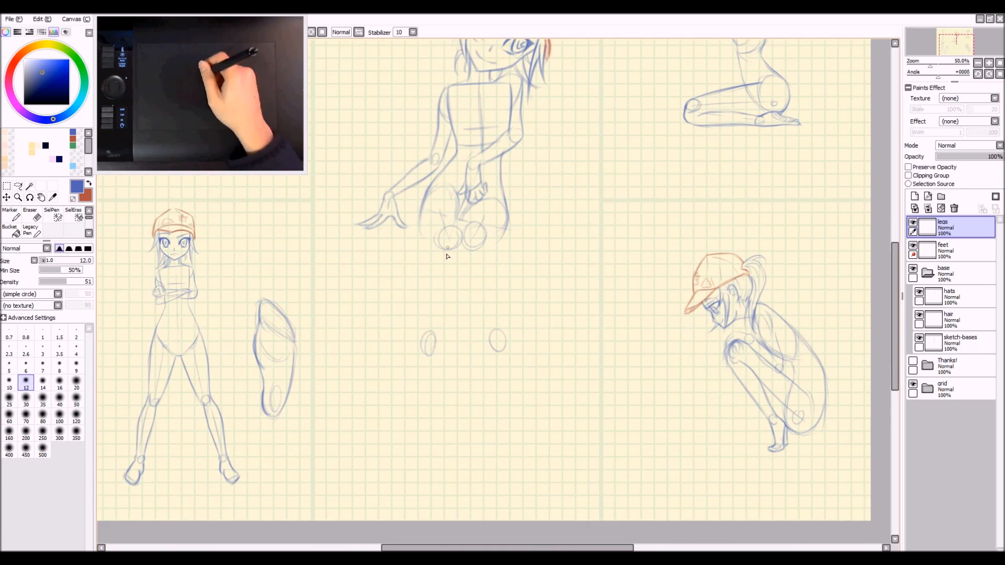
Step: Draw a straight guideline from each of the center figure's knee circles down to its ankle circle
{"action": "left_click_drag", "start_coordinate": [444, 250], "coordinate": [428, 337]}
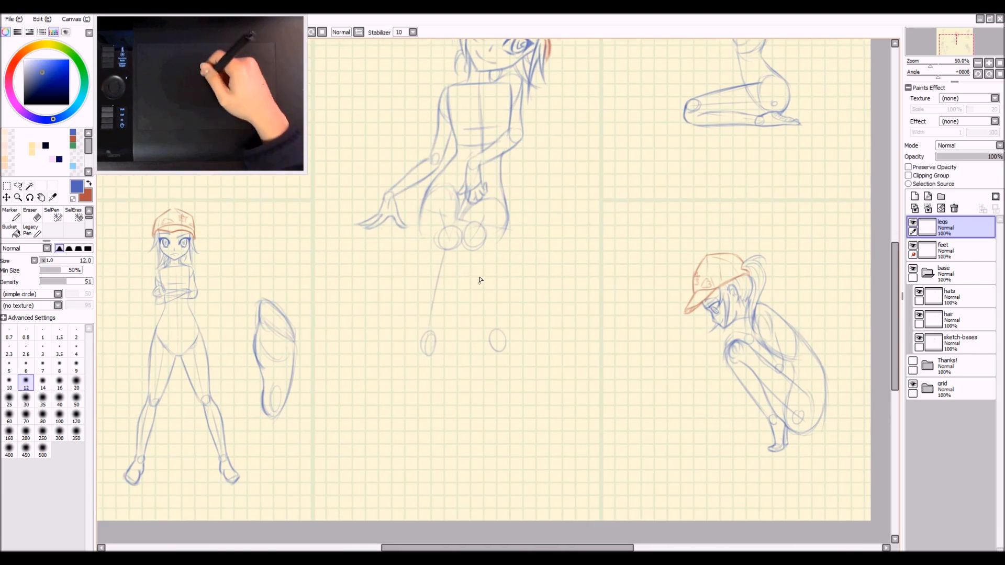
{"action": "left_click_drag", "start_coordinate": [496, 331], "coordinate": [496, 334]}
{"action": "scroll", "coordinate": [445, 218], "scroll_direction": "up", "scroll_amount": 1}
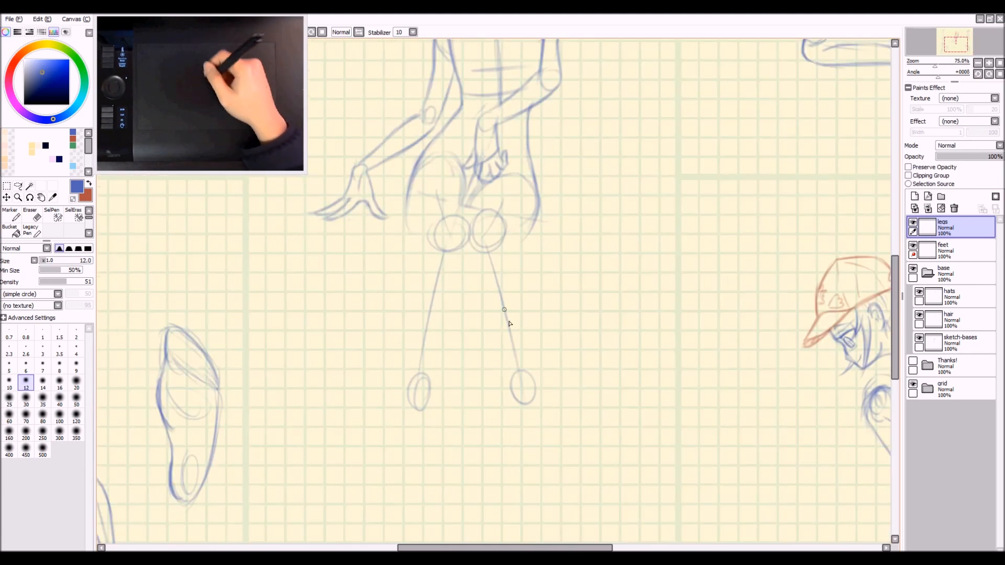
{"action": "scroll", "coordinate": [488, 283], "scroll_direction": "up", "scroll_amount": 1}
Step: Draw the outer contours of the center figure's foreshortened thighs, curving from the hips down toward the knees
{"action": "left_click_drag", "start_coordinate": [417, 213], "coordinate": [412, 267]}
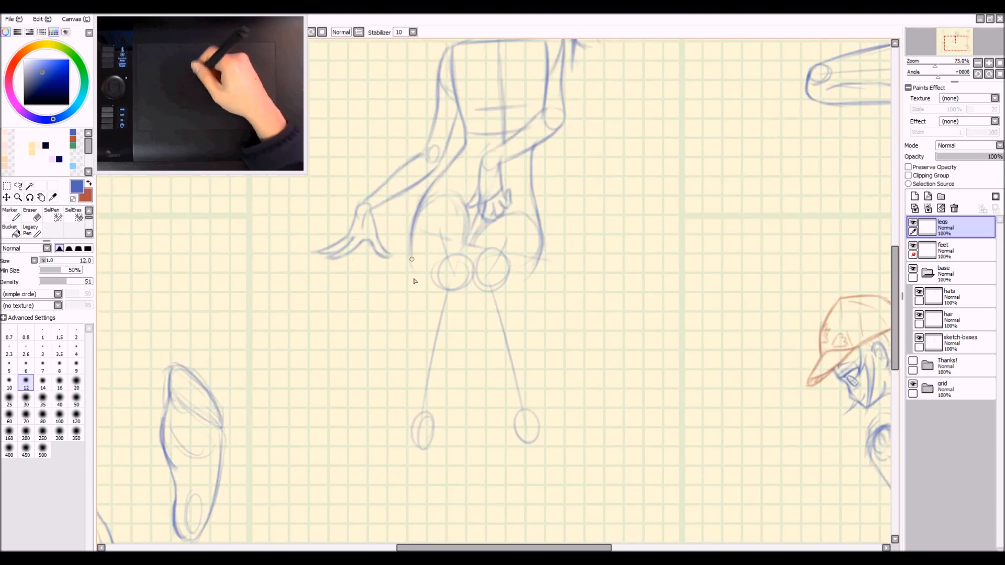
{"action": "left_click_drag", "start_coordinate": [414, 224], "coordinate": [423, 290]}
{"action": "left_click_drag", "start_coordinate": [417, 248], "coordinate": [421, 285]}
{"action": "mouse_move", "coordinate": [542, 233]}
{"action": "left_mouse_down"}
{"action": "mouse_move", "coordinate": [517, 280]}
{"action": "mouse_move", "coordinate": [540, 252]}
{"action": "mouse_move", "coordinate": [514, 287]}
{"action": "left_mouse_up"}
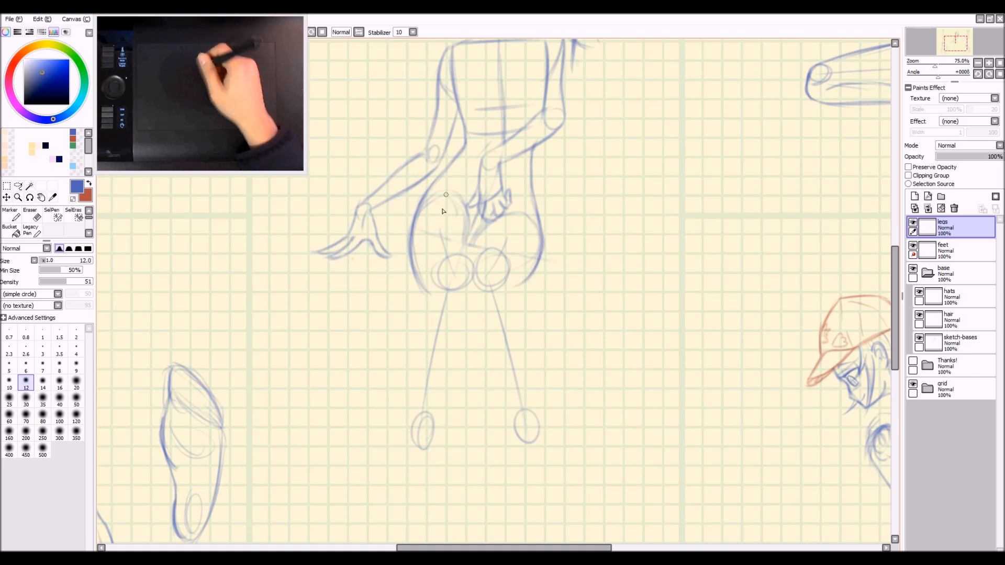
Step: Draw the rounded top and inner contours of the center figure's thighs, meeting in a line between the knees
{"action": "key", "text": "ctrl+z"}
{"action": "left_click_drag", "start_coordinate": [448, 194], "coordinate": [467, 236]}
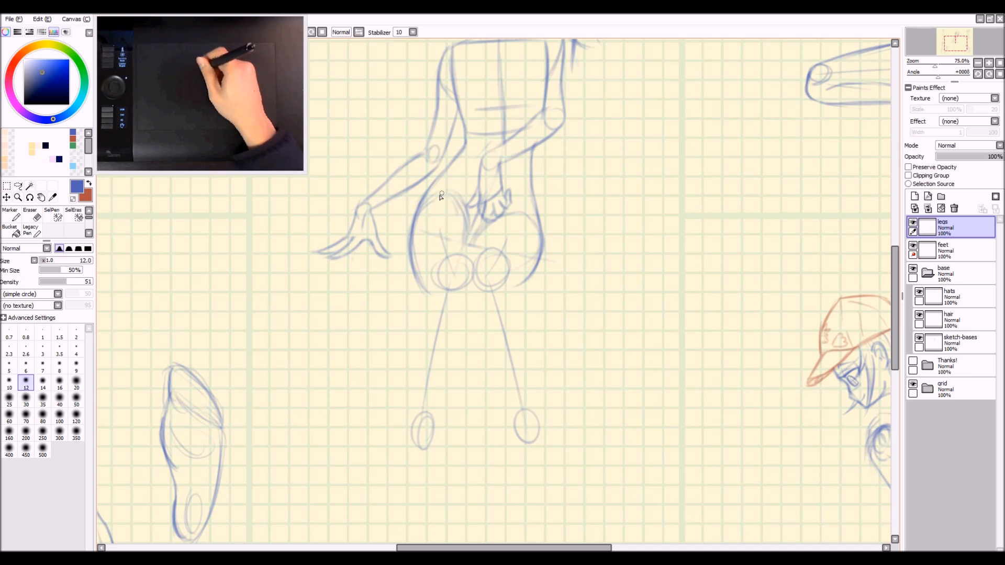
{"action": "key", "text": "ctrl+z"}
{"action": "mouse_move", "coordinate": [448, 196]}
{"action": "left_mouse_down"}
{"action": "mouse_move", "coordinate": [461, 224]}
{"action": "mouse_move", "coordinate": [440, 196]}
{"action": "mouse_move", "coordinate": [440, 212]}
{"action": "mouse_move", "coordinate": [461, 214]}
{"action": "mouse_move", "coordinate": [451, 197]}
{"action": "left_mouse_up"}
{"action": "key", "text": "ctrl+z"}
{"action": "key", "text": "ctrl+z"}
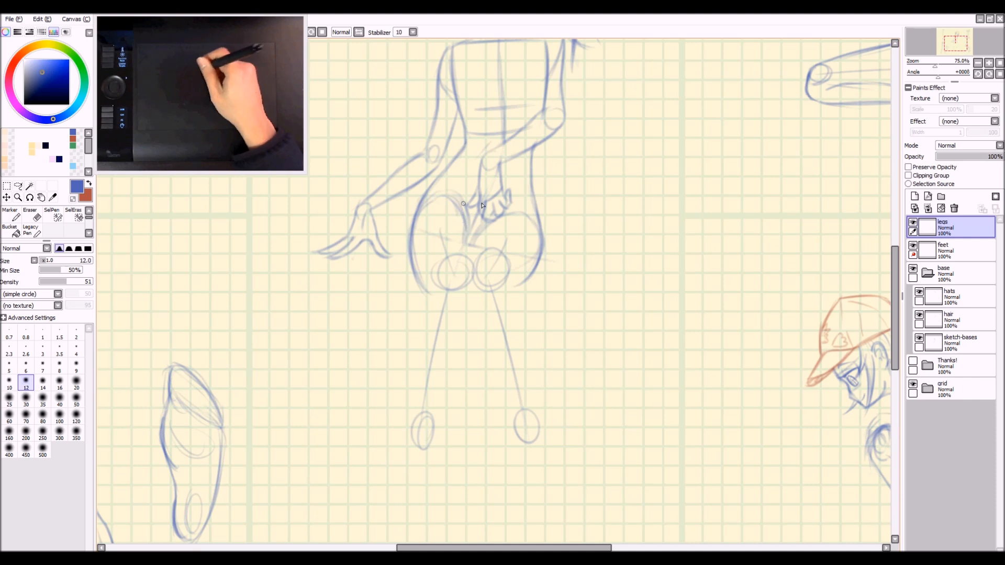
{"action": "left_click_drag", "start_coordinate": [482, 228], "coordinate": [526, 217]}
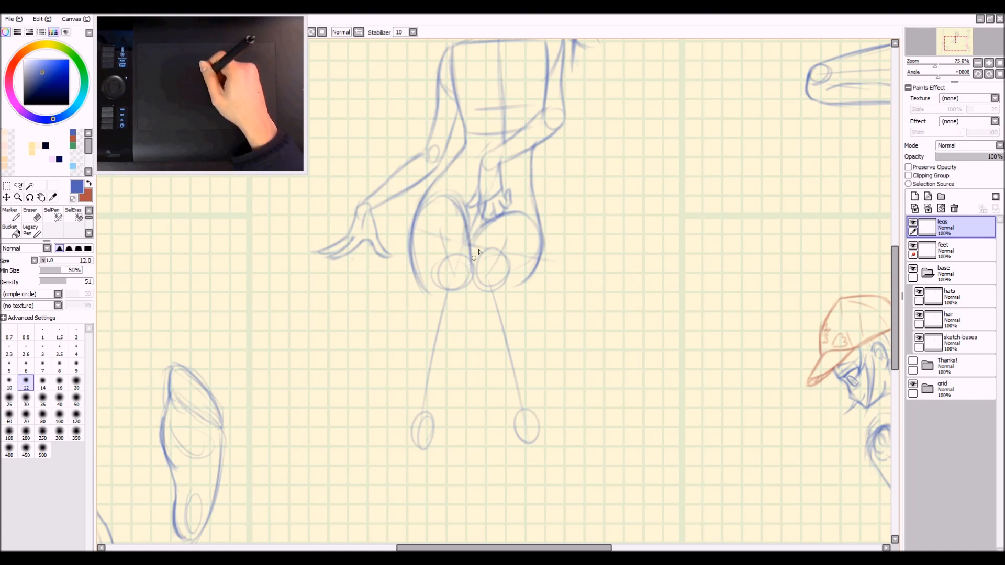
{"action": "left_click_drag", "start_coordinate": [479, 232], "coordinate": [472, 262]}
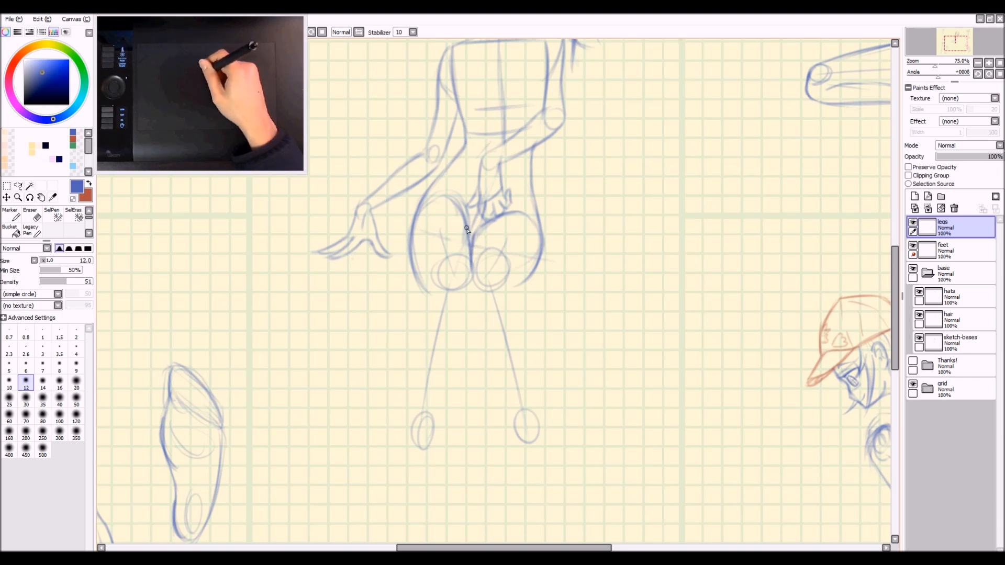
Step: Erase the center figure's viewer-left outer thigh contour and redraw it, rounding the outer thigh lines in toward the knee circles
{"action": "key", "text": "e"}
{"action": "left_click_drag", "start_coordinate": [417, 277], "coordinate": [402, 232]}
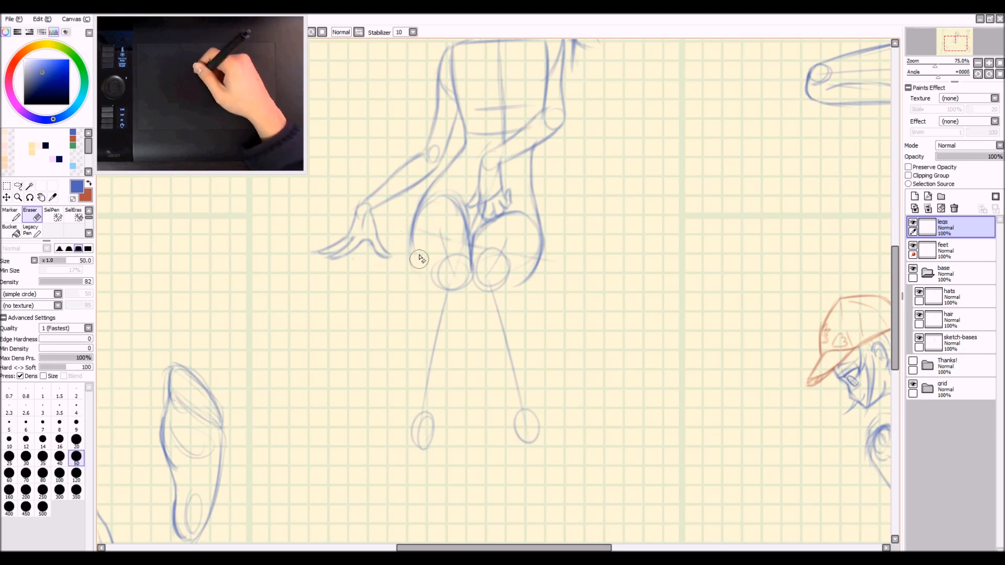
{"action": "key", "text": "n"}
{"action": "mouse_move", "coordinate": [415, 223]}
{"action": "left_mouse_down"}
{"action": "mouse_move", "coordinate": [419, 270]}
{"action": "mouse_move", "coordinate": [430, 263]}
{"action": "mouse_move", "coordinate": [412, 215]}
{"action": "mouse_move", "coordinate": [442, 283]}
{"action": "left_mouse_up"}
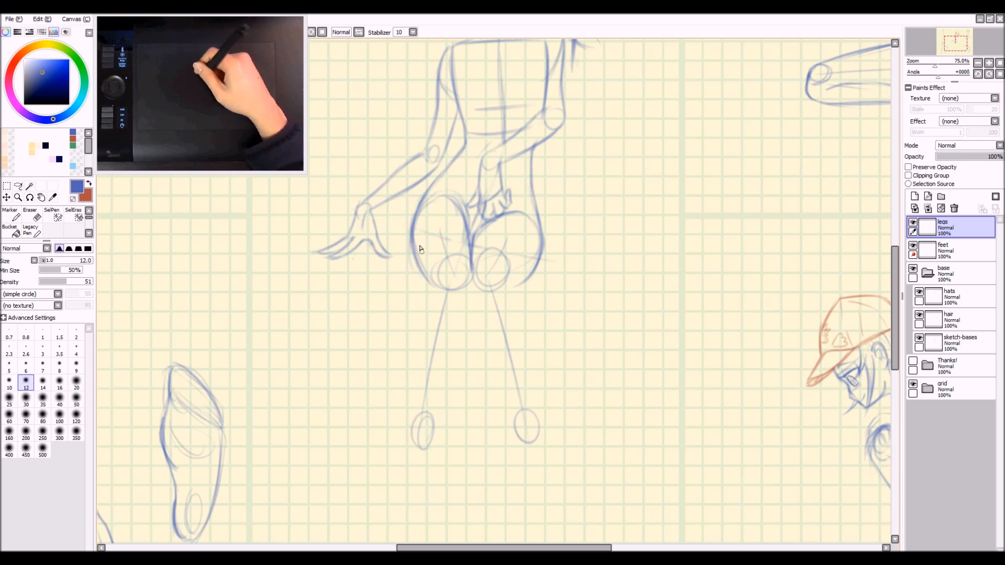
{"action": "key", "text": "ctrl+z"}
{"action": "key", "text": "ctrl+z"}
{"action": "mouse_move", "coordinate": [412, 232]}
{"action": "left_mouse_down"}
{"action": "mouse_move", "coordinate": [460, 268]}
{"action": "mouse_move", "coordinate": [452, 289]}
{"action": "mouse_move", "coordinate": [464, 284]}
{"action": "mouse_move", "coordinate": [452, 291]}
{"action": "mouse_move", "coordinate": [454, 260]}
{"action": "mouse_move", "coordinate": [470, 274]}
{"action": "mouse_move", "coordinate": [453, 270]}
{"action": "mouse_move", "coordinate": [499, 254]}
{"action": "mouse_move", "coordinate": [498, 267]}
{"action": "mouse_move", "coordinate": [489, 253]}
{"action": "mouse_move", "coordinate": [485, 295]}
{"action": "mouse_move", "coordinate": [499, 262]}
{"action": "mouse_move", "coordinate": [487, 252]}
{"action": "mouse_move", "coordinate": [504, 272]}
{"action": "mouse_move", "coordinate": [491, 274]}
{"action": "mouse_move", "coordinate": [497, 250]}
{"action": "left_mouse_up"}
{"action": "key", "text": "ctrl+z"}
{"action": "key", "text": "ctrl+z"}
{"action": "key", "text": "ctrl+z"}
{"action": "key", "text": "ctrl+z"}
{"action": "key", "text": "ctrl+z"}
{"action": "key", "text": "ctrl+z"}
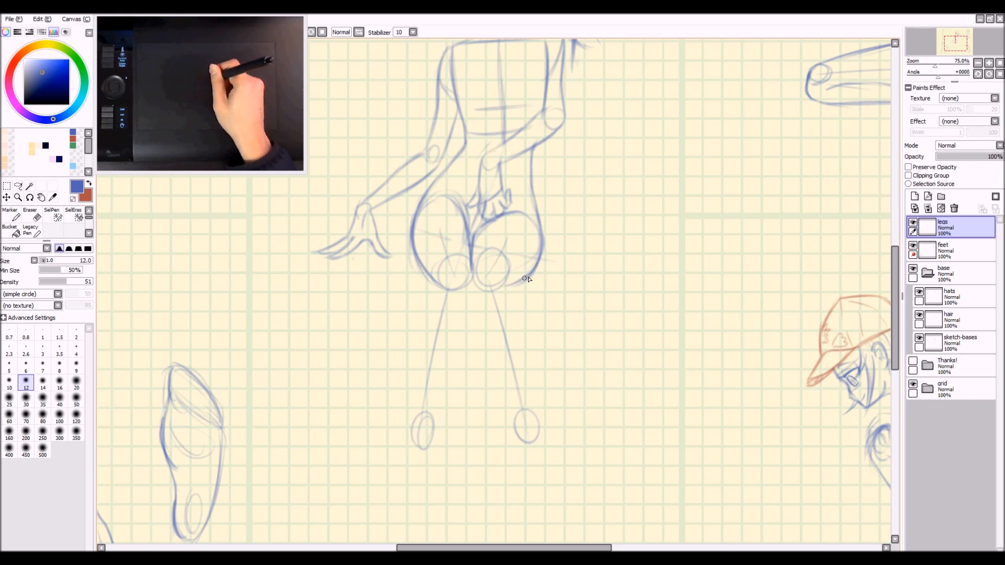
Step: Draw the inner calf contour of the center figure's viewer-left leg from the knee down to the ankle circle
{"action": "key", "text": "e"}
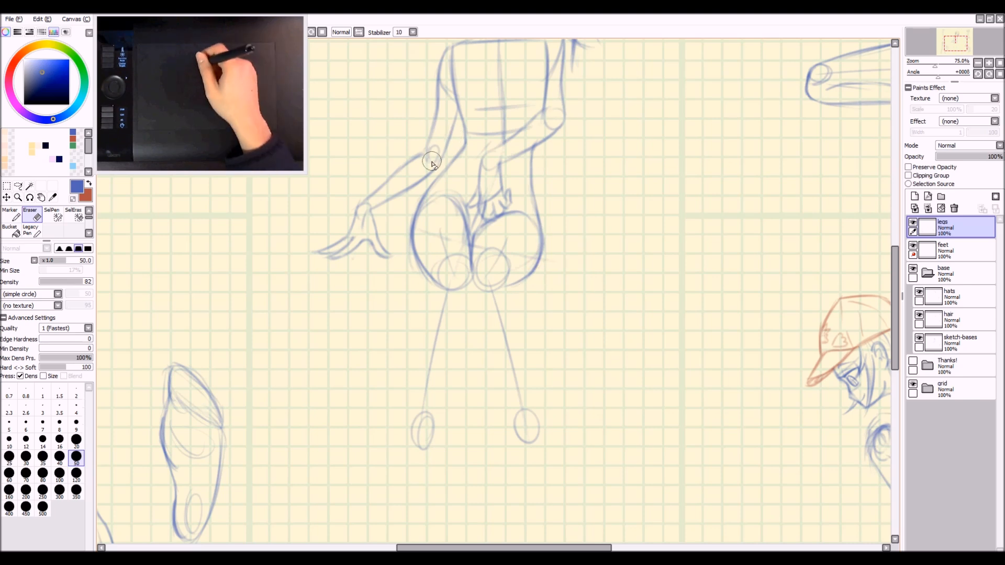
{"action": "left_click_drag", "start_coordinate": [477, 366], "coordinate": [490, 309]}
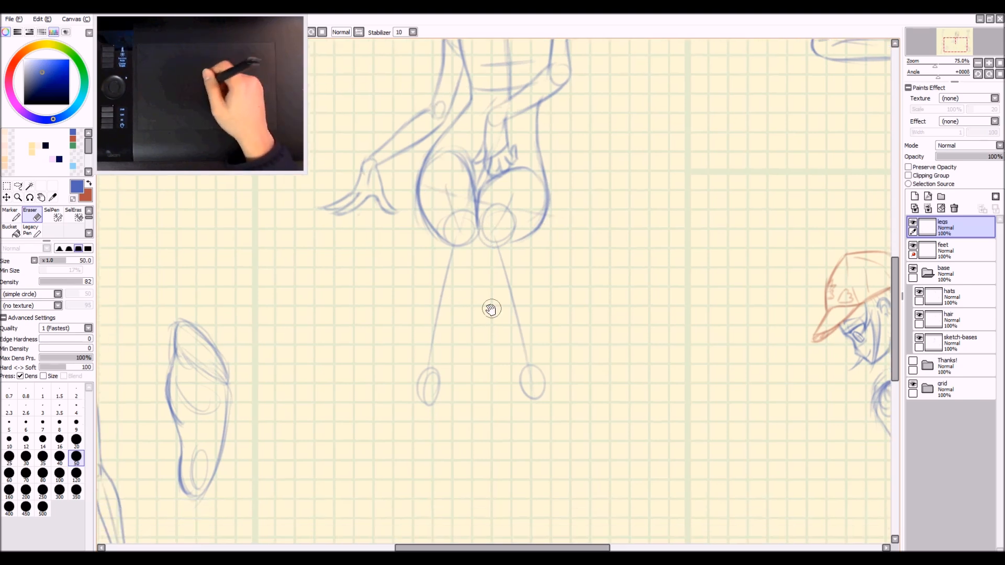
{"action": "key", "text": "n"}
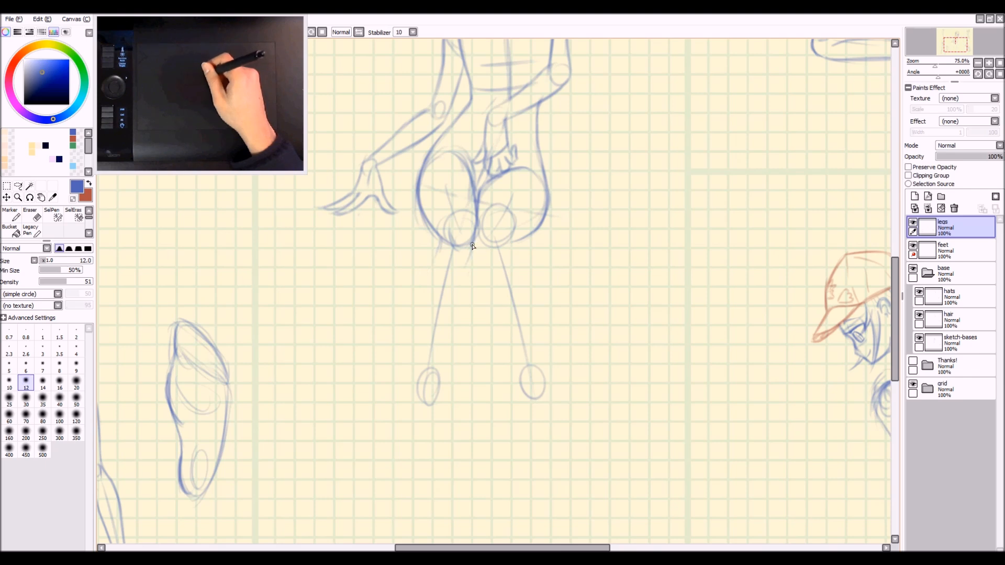
{"action": "left_click_drag", "start_coordinate": [472, 246], "coordinate": [461, 296]}
{"action": "left_click_drag", "start_coordinate": [195, 500], "coordinate": [409, 335]}
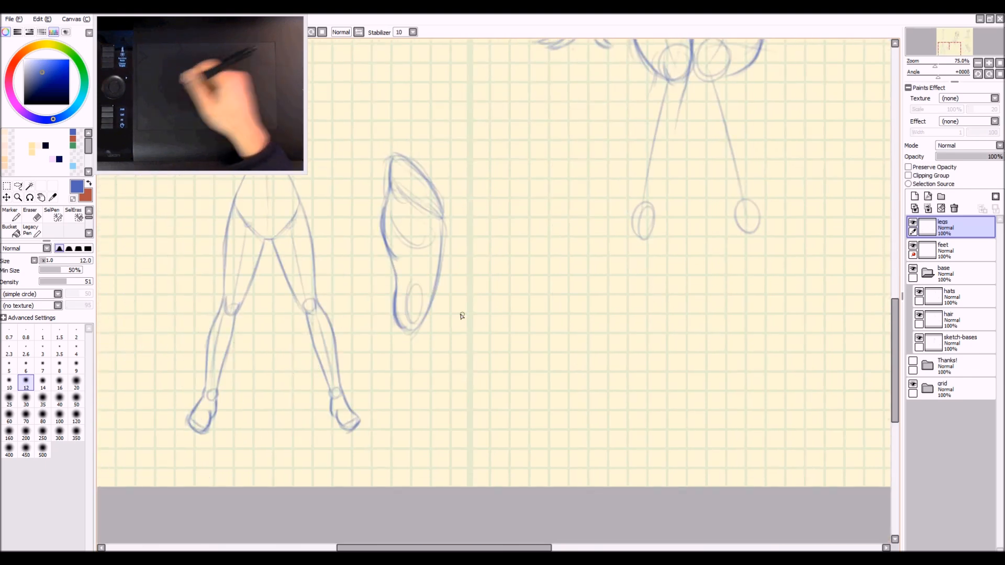
{"action": "mouse_move", "coordinate": [578, 305]}
{"action": "left_mouse_down"}
{"action": "mouse_move", "coordinate": [422, 436]}
{"action": "mouse_move", "coordinate": [400, 473]}
{"action": "left_mouse_up"}
{"action": "key", "text": "ctrl+z"}
{"action": "key", "text": "ctrl+z"}
{"action": "mouse_move", "coordinate": [517, 248]}
{"action": "left_mouse_down"}
{"action": "mouse_move", "coordinate": [498, 321]}
{"action": "mouse_move", "coordinate": [494, 300]}
{"action": "mouse_move", "coordinate": [508, 273]}
{"action": "mouse_move", "coordinate": [496, 315]}
{"action": "left_mouse_up"}
{"action": "key", "text": "ctrl+z"}
{"action": "key", "text": "ctrl+z"}
{"action": "left_click_drag", "start_coordinate": [508, 270], "coordinate": [485, 375]}
{"action": "key", "text": "ctrl+z"}
{"action": "left_click_drag", "start_coordinate": [507, 269], "coordinate": [487, 369]}
{"action": "left_click_drag", "start_coordinate": [498, 304], "coordinate": [484, 377]}
Step: Draw the viewer-left leg's outer calf contour from knee to ankle, and finish its inner contour at the ankle circle
{"action": "left_click_drag", "start_coordinate": [434, 425], "coordinate": [597, 264]}
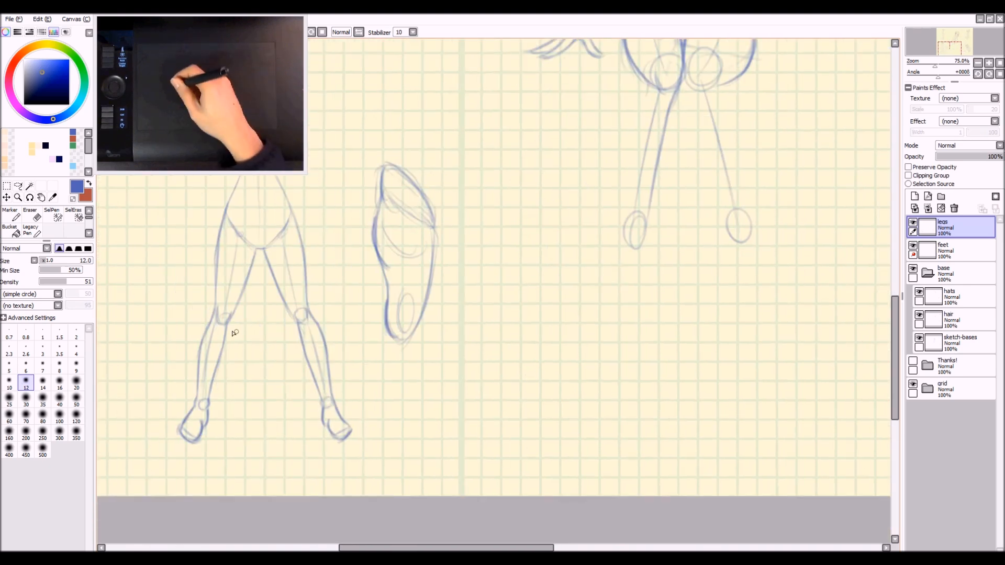
{"action": "left_click_drag", "start_coordinate": [605, 165], "coordinate": [511, 312]}
{"action": "left_click_drag", "start_coordinate": [554, 233], "coordinate": [542, 259]}
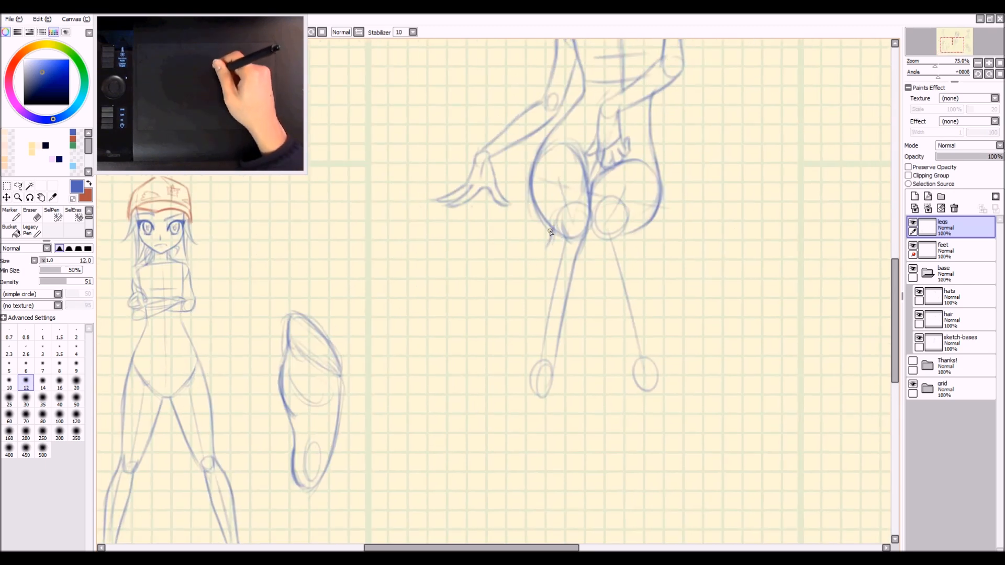
{"action": "left_click_drag", "start_coordinate": [550, 235], "coordinate": [527, 298]}
{"action": "left_click_drag", "start_coordinate": [538, 255], "coordinate": [527, 312]}
{"action": "left_click_drag", "start_coordinate": [550, 233], "coordinate": [529, 298]}
{"action": "left_click_drag", "start_coordinate": [539, 256], "coordinate": [525, 336]}
{"action": "key", "text": "ctrl+z"}
{"action": "key", "text": "ctrl+z"}
{"action": "left_click_drag", "start_coordinate": [542, 250], "coordinate": [529, 343]}
{"action": "left_click_drag", "start_coordinate": [531, 291], "coordinate": [530, 373]}
{"action": "key", "text": "ctrl+z"}
{"action": "key", "text": "ctrl+z"}
{"action": "left_click_drag", "start_coordinate": [535, 269], "coordinate": [532, 365]}
{"action": "left_click_drag", "start_coordinate": [530, 288], "coordinate": [530, 372]}
{"action": "left_click_drag", "start_coordinate": [532, 322], "coordinate": [531, 384]}
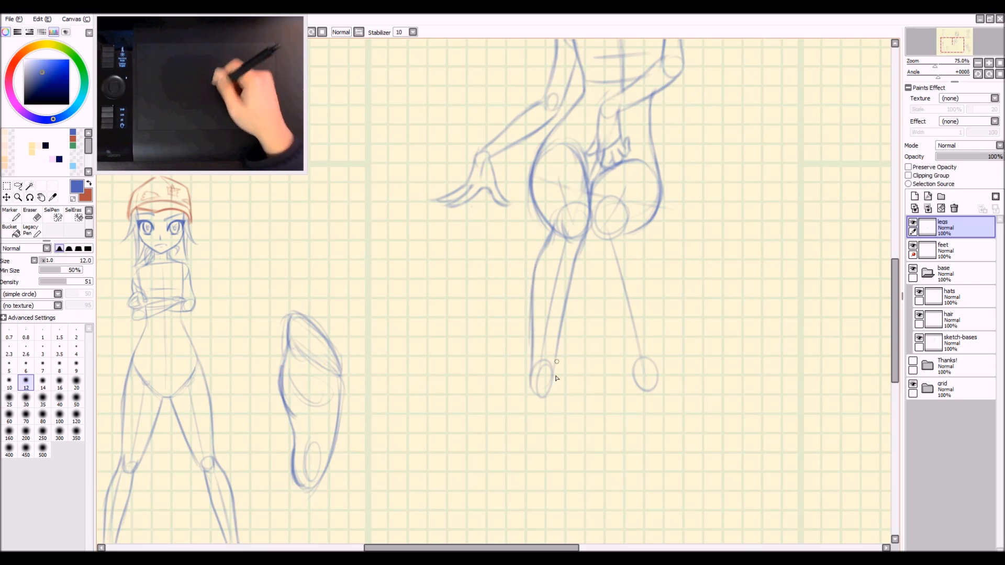
{"action": "left_click_drag", "start_coordinate": [557, 345], "coordinate": [551, 381]}
Step: Draw the calf contours of the center figure's viewer-right leg from the knee to the ankle circle
{"action": "left_click_drag", "start_coordinate": [606, 351], "coordinate": [468, 397]}
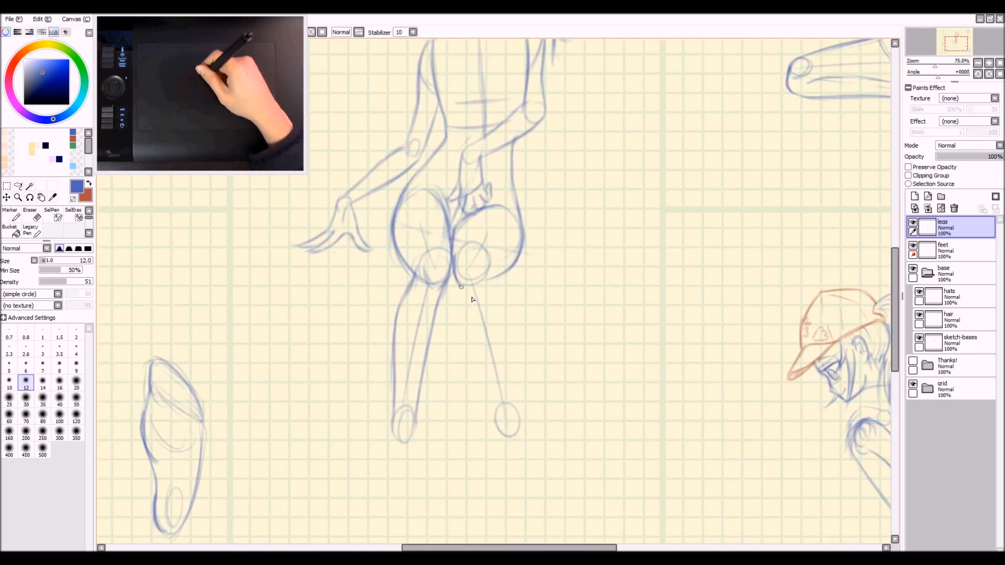
{"action": "left_click_drag", "start_coordinate": [489, 280], "coordinate": [514, 371]}
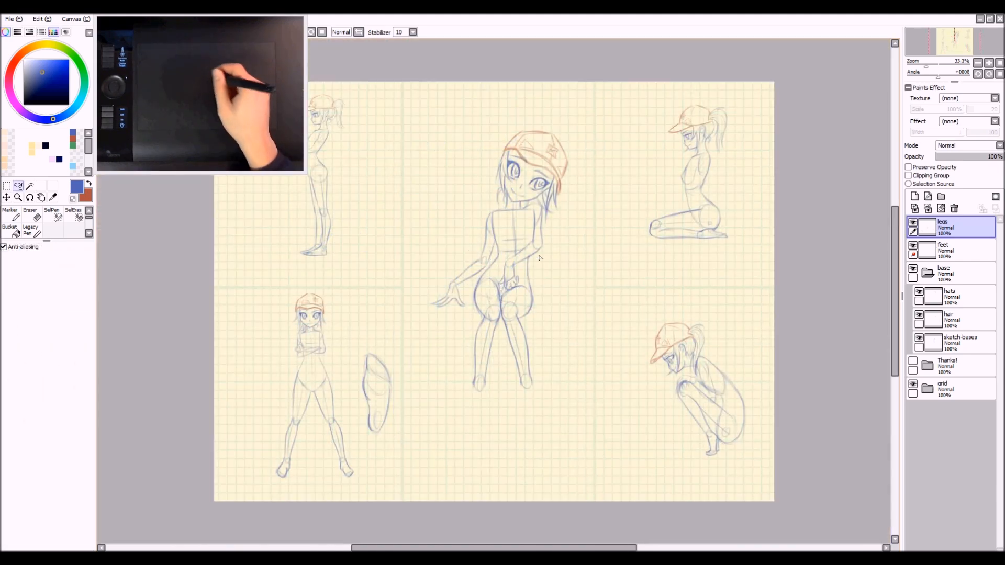
Step: Lasso the center figure's legs and transform them, pulling the lower corners down and outward to lengthen and widen them
{"action": "mouse_move", "coordinate": [539, 257]}
{"action": "left_mouse_down"}
{"action": "mouse_move", "coordinate": [587, 332]}
{"action": "mouse_move", "coordinate": [541, 285]}
{"action": "left_mouse_up"}
{"action": "key", "text": "ctrl+t"}
{"action": "left_click_drag", "start_coordinate": [472, 392], "coordinate": [459, 405]}
{"action": "left_click_drag", "start_coordinate": [533, 392], "coordinate": [542, 405]}
{"action": "left_click_drag", "start_coordinate": [461, 407], "coordinate": [462, 406]}
{"action": "left_click_drag", "start_coordinate": [50, 345], "coordinate": [11, 347]}
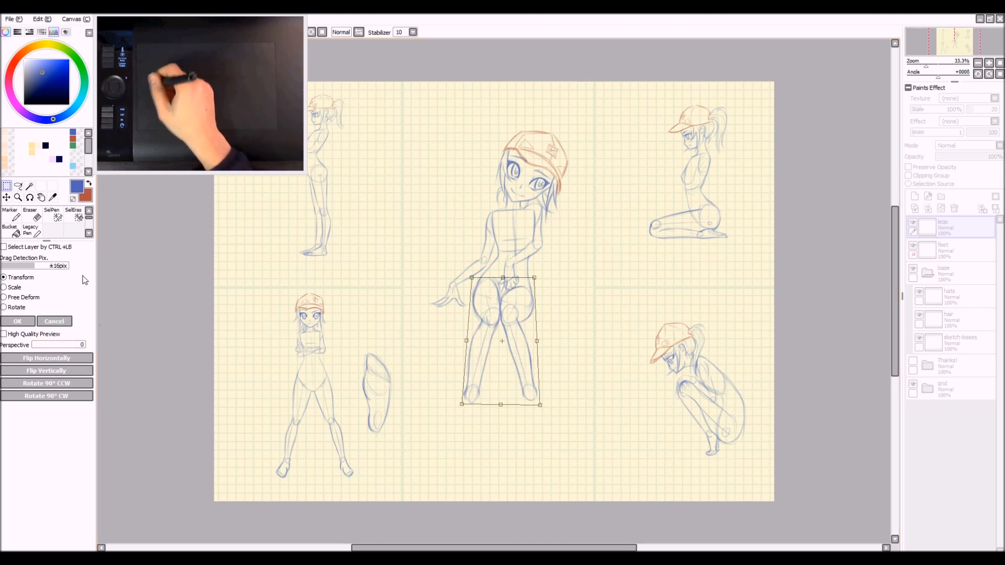
{"action": "key", "text": "Return"}
{"action": "key", "text": "ctrl+d"}
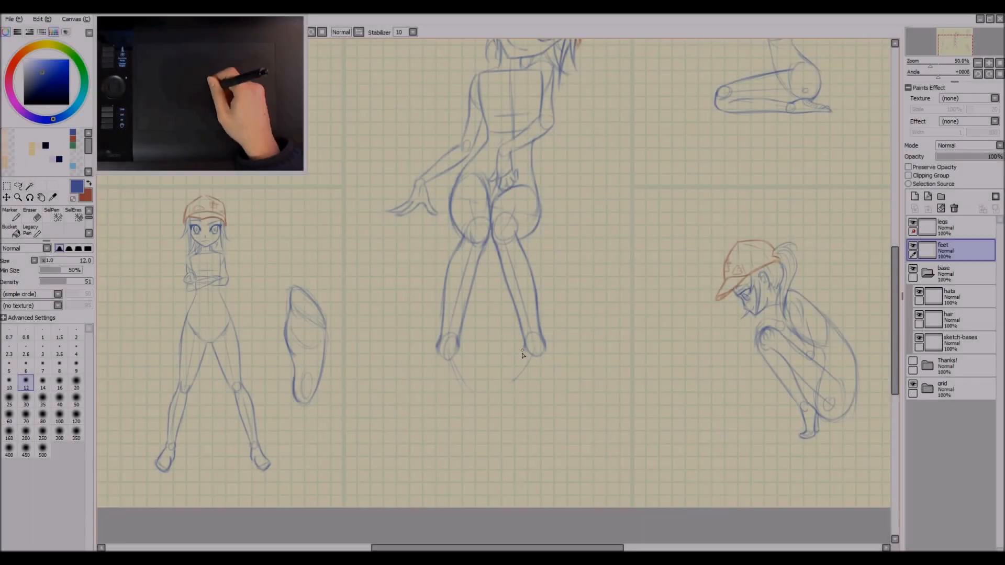
Step: On the feet layer, sketch the center figure's feet below both ankle circles, angled toward each other
{"action": "scroll", "coordinate": [522, 351], "scroll_direction": "up", "scroll_amount": 1}
{"action": "left_click_drag", "start_coordinate": [534, 350], "coordinate": [488, 393]}
{"action": "left_click_drag", "start_coordinate": [421, 335], "coordinate": [392, 390]}
{"action": "left_click_drag", "start_coordinate": [440, 439], "coordinate": [461, 515]}
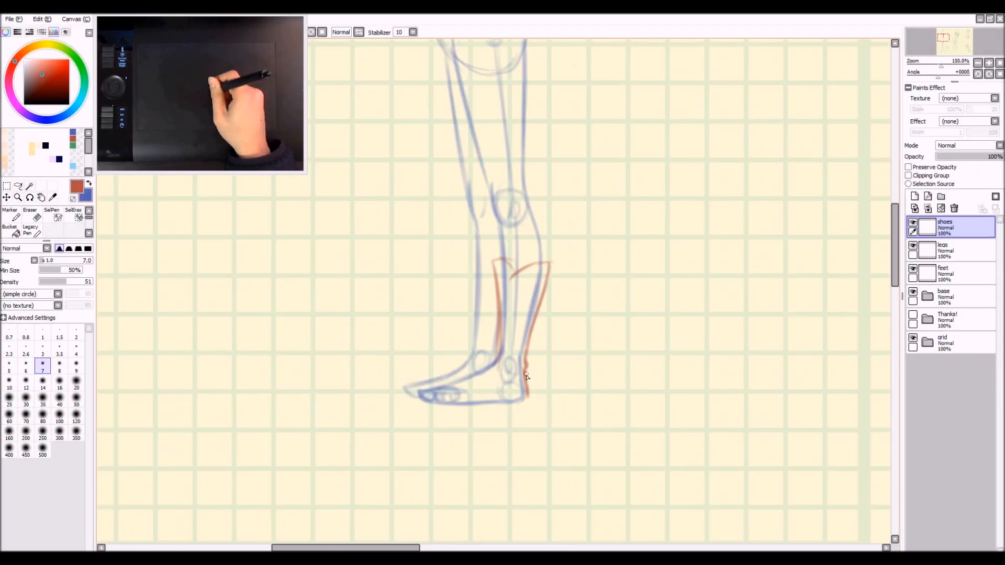
Step: On the shoes layer, outline boots in red over the feet and lower legs of the side-view standing and crouching figures
{"action": "left_click_drag", "start_coordinate": [505, 285], "coordinate": [431, 383]}
{"action": "scroll", "coordinate": [526, 395], "scroll_direction": "up", "scroll_amount": 2}
{"action": "left_click_drag", "start_coordinate": [329, 414], "coordinate": [394, 424]}
{"action": "left_click_drag", "start_coordinate": [354, 420], "coordinate": [398, 425]}
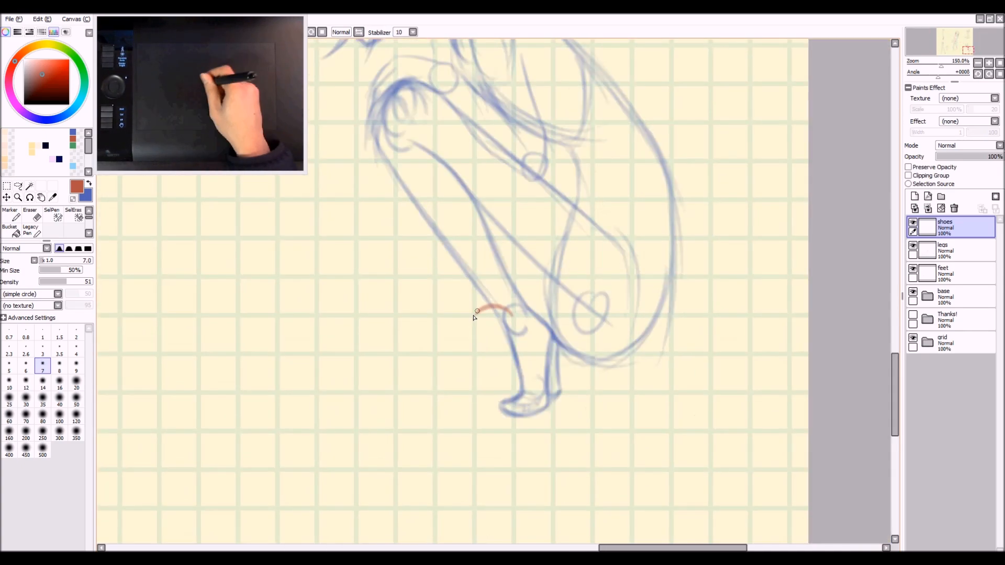
{"action": "left_click_drag", "start_coordinate": [477, 311], "coordinate": [516, 408]}
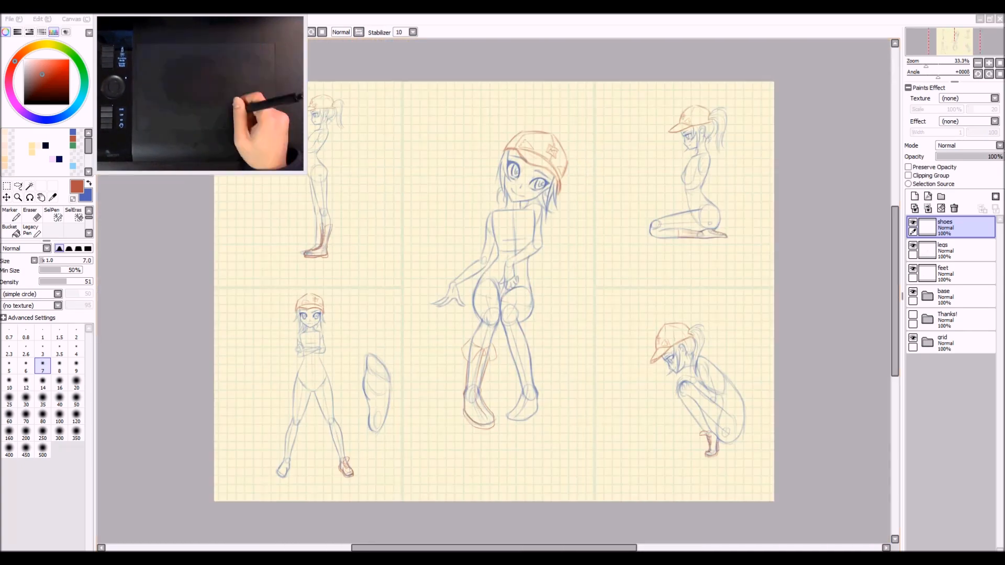
Step: Sketch a tall red boot with a bow at its top over the center figure's viewer-left lower leg
{"action": "left_click_drag", "start_coordinate": [350, 318], "coordinate": [363, 406]}
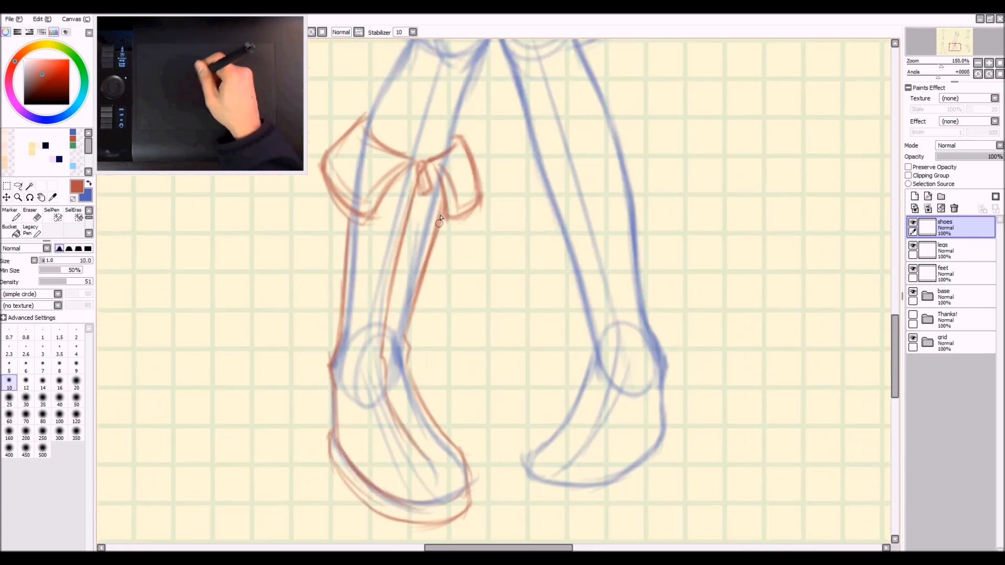
{"action": "left_click_drag", "start_coordinate": [427, 172], "coordinate": [383, 308]}
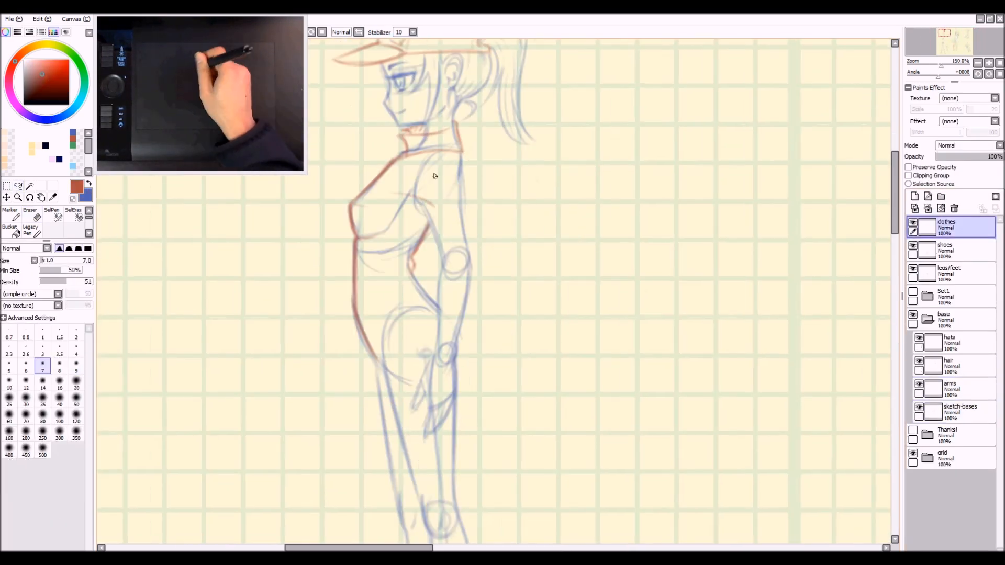
Step: On the clothes layer, sketch the side-view standing figure's fitted top, short cuffed sleeve and pleated skirt in red
{"action": "left_click_drag", "start_coordinate": [432, 293], "coordinate": [455, 329]}
{"action": "left_click_drag", "start_coordinate": [378, 362], "coordinate": [451, 322]}
{"action": "left_click_drag", "start_coordinate": [470, 366], "coordinate": [485, 272]}
{"action": "left_click_drag", "start_coordinate": [421, 246], "coordinate": [419, 309]}
{"action": "left_click_drag", "start_coordinate": [413, 312], "coordinate": [510, 303]}
{"action": "mouse_move", "coordinate": [505, 212]}
{"action": "left_mouse_down"}
{"action": "mouse_move", "coordinate": [538, 284]}
{"action": "mouse_move", "coordinate": [520, 404]}
{"action": "left_mouse_up"}
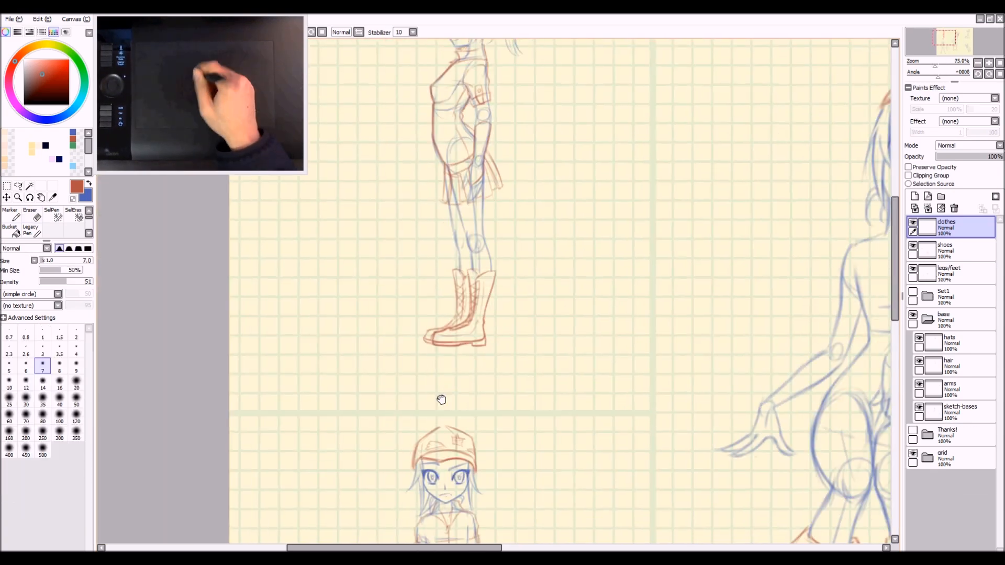
Step: Sketch the skirt hem and pleats across the front-facing standing figure's thighs
{"action": "left_click_drag", "start_coordinate": [335, 382], "coordinate": [380, 394]}
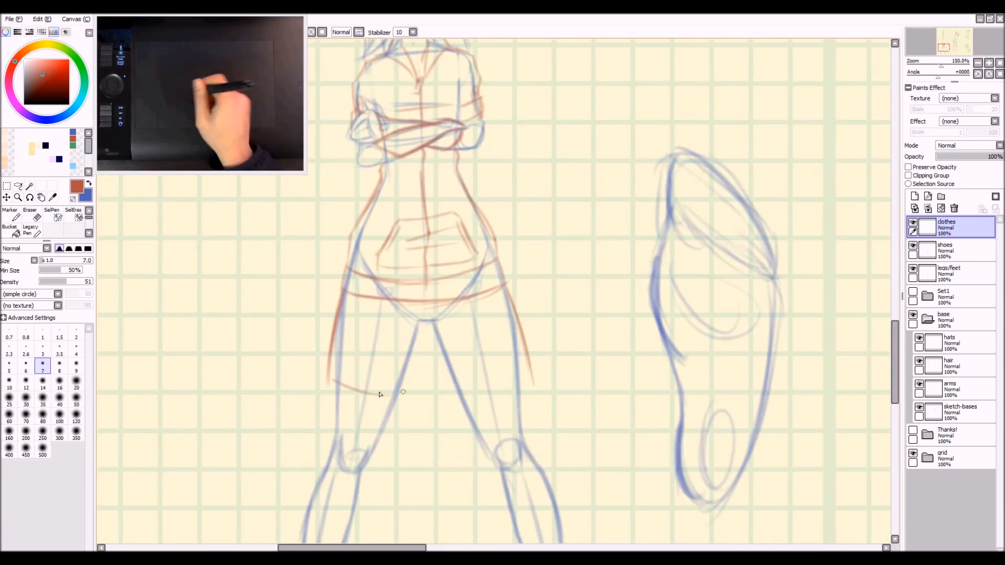
{"action": "mouse_move", "coordinate": [515, 335]}
{"action": "left_mouse_down"}
{"action": "mouse_move", "coordinate": [520, 387]}
{"action": "mouse_move", "coordinate": [510, 385]}
{"action": "left_mouse_up"}
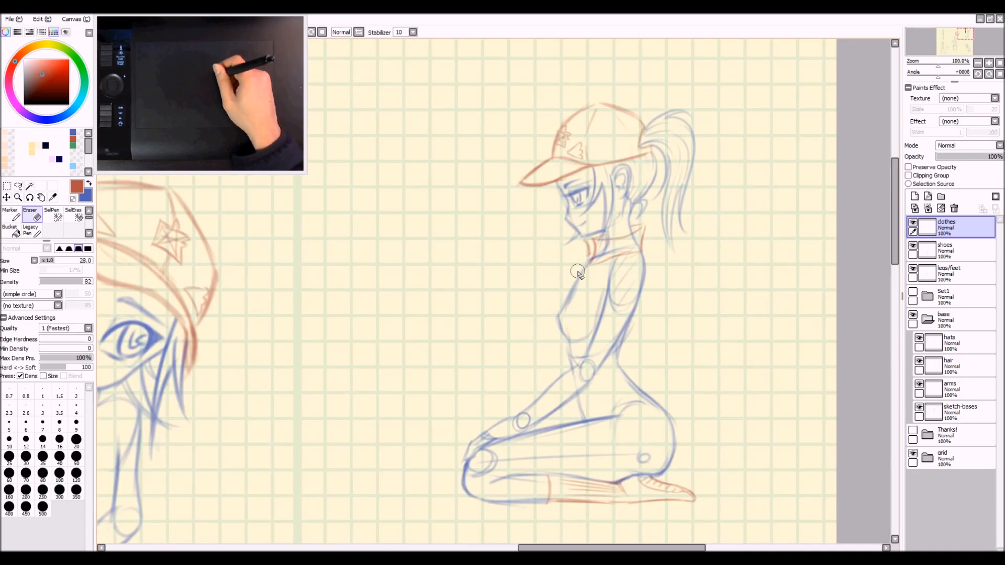
Step: Sketch the kneeling figure's top along her chest and back, and the skirt over her hips
{"action": "key", "text": "n"}
{"action": "left_click_drag", "start_coordinate": [585, 262], "coordinate": [558, 314]}
{"action": "mouse_move", "coordinate": [645, 267]}
{"action": "left_mouse_down"}
{"action": "mouse_move", "coordinate": [621, 329]}
{"action": "mouse_move", "coordinate": [654, 390]}
{"action": "left_mouse_up"}
{"action": "mouse_move", "coordinate": [575, 419]}
{"action": "left_mouse_down"}
{"action": "mouse_move", "coordinate": [659, 401]}
{"action": "mouse_move", "coordinate": [698, 479]}
{"action": "left_mouse_up"}
Step: Sketch the crouching figure's skirt hem and pleat lines fanning out below her hips
{"action": "scroll", "coordinate": [621, 425], "scroll_direction": "up", "scroll_amount": 1}
{"action": "left_click_drag", "start_coordinate": [667, 410], "coordinate": [696, 510]}
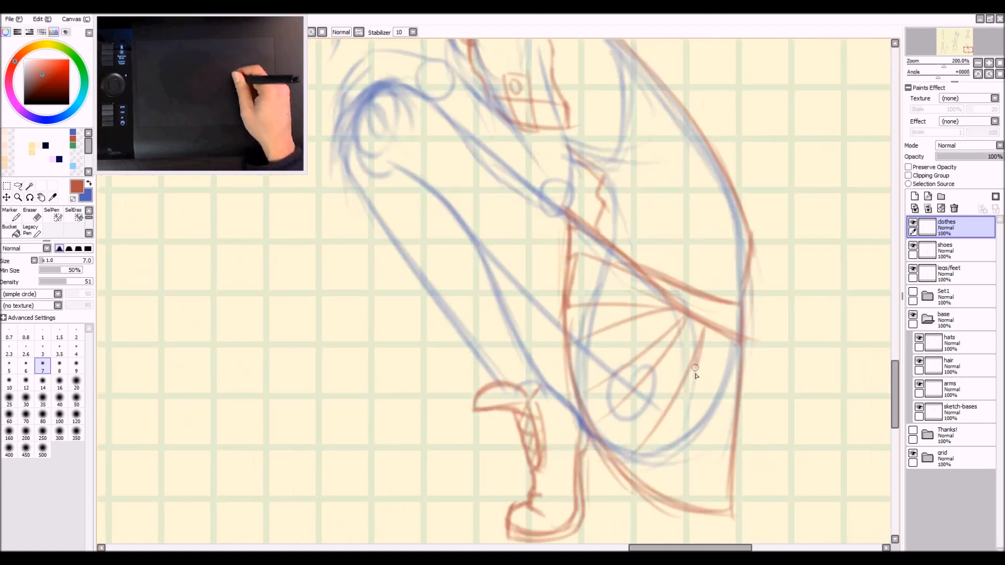
{"action": "left_click_drag", "start_coordinate": [701, 340], "coordinate": [722, 512]}
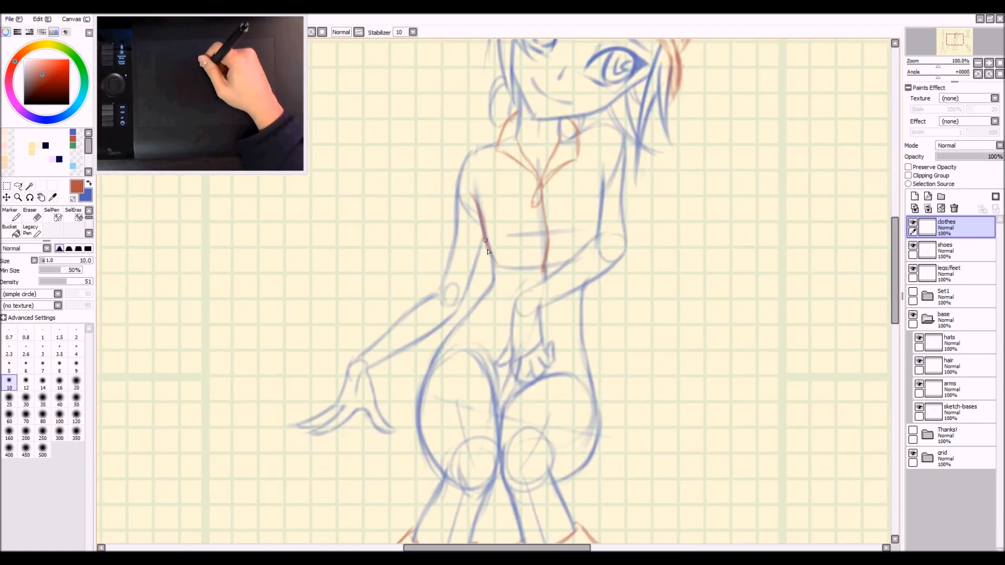
Step: Outline the center figure's fitted shirt along the torso and the curved skirt waistband across her hips
{"action": "left_click_drag", "start_coordinate": [487, 251], "coordinate": [602, 400]}
{"action": "left_click_drag", "start_coordinate": [529, 335], "coordinate": [602, 418]}
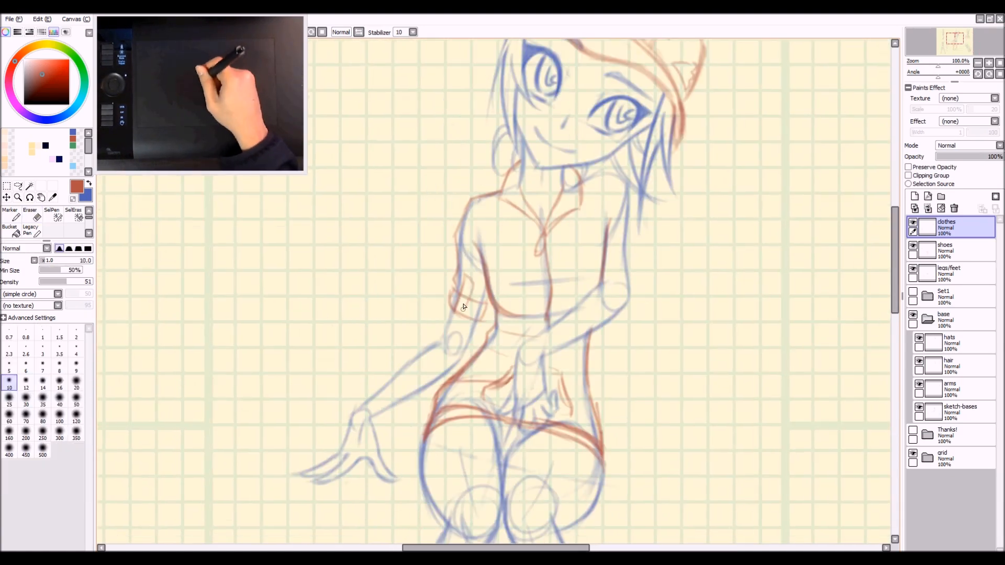